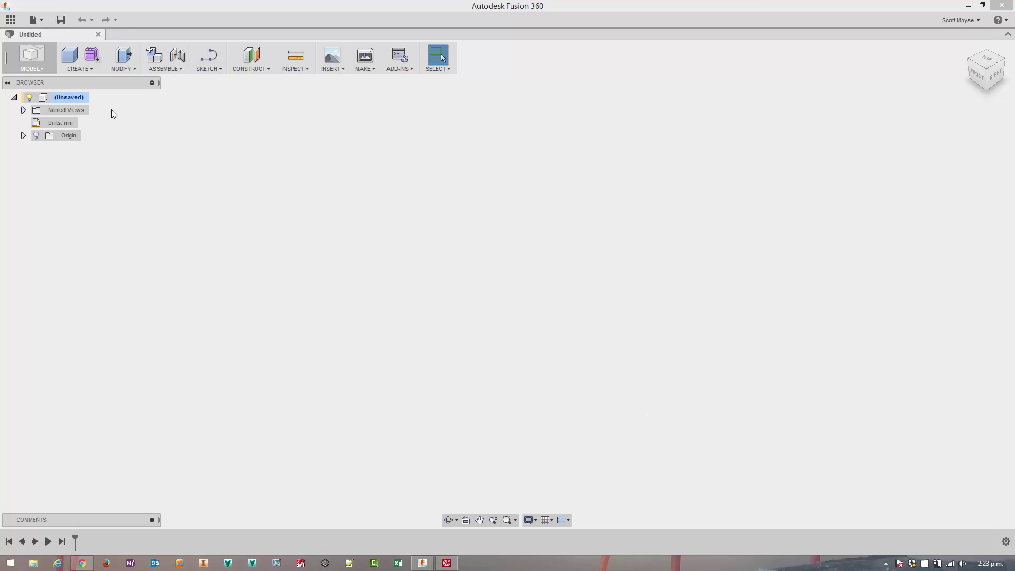
- Start a new line sketch on the vertical plane that faces the right view
click(161, 83)
click(213, 62)
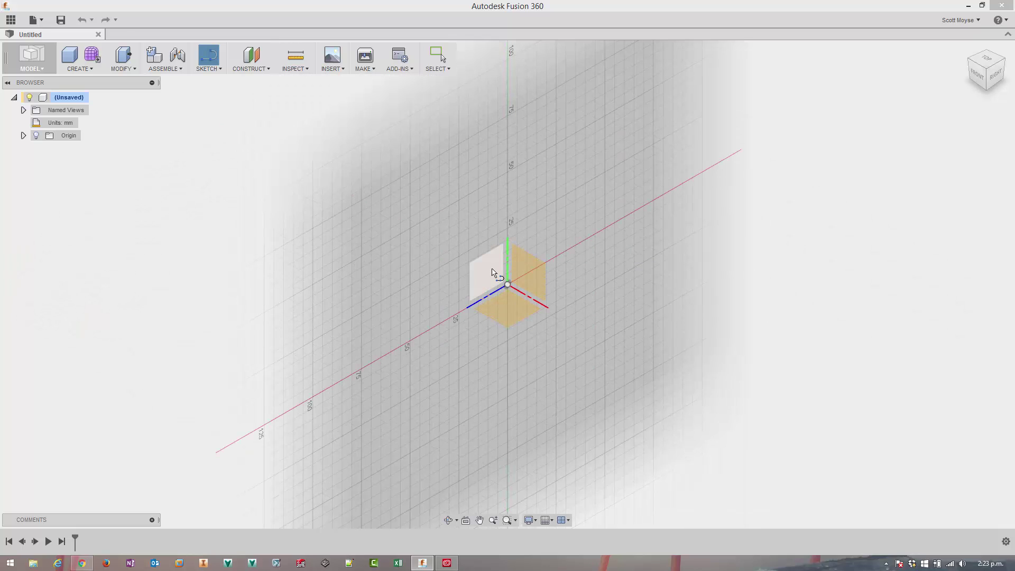
click(493, 272)
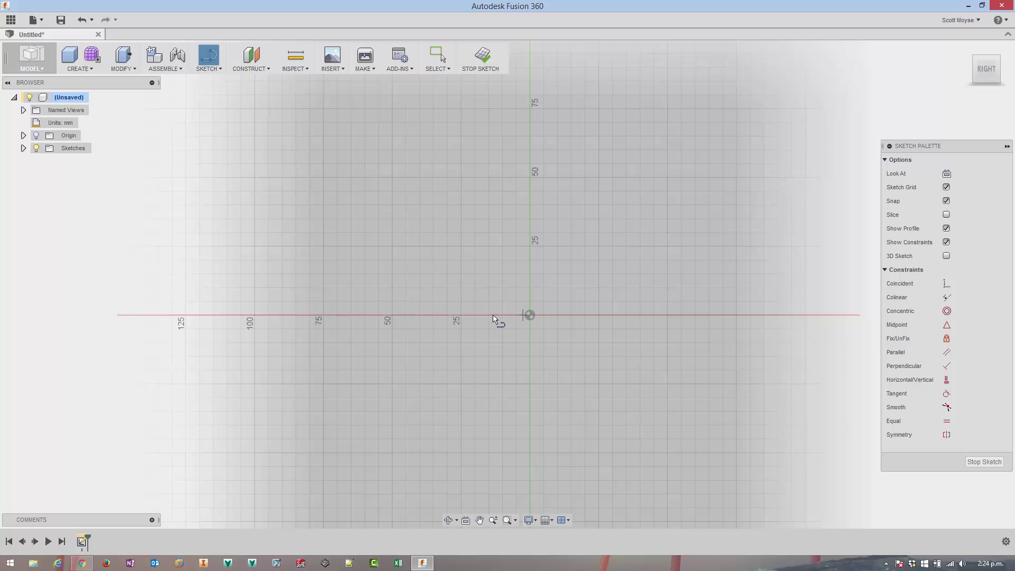
- Sketch a horizontal base line about 140 mm long above the origin, a short left edge, a short flat and a tangent arc rising from it
click(530, 252)
click(145, 253)
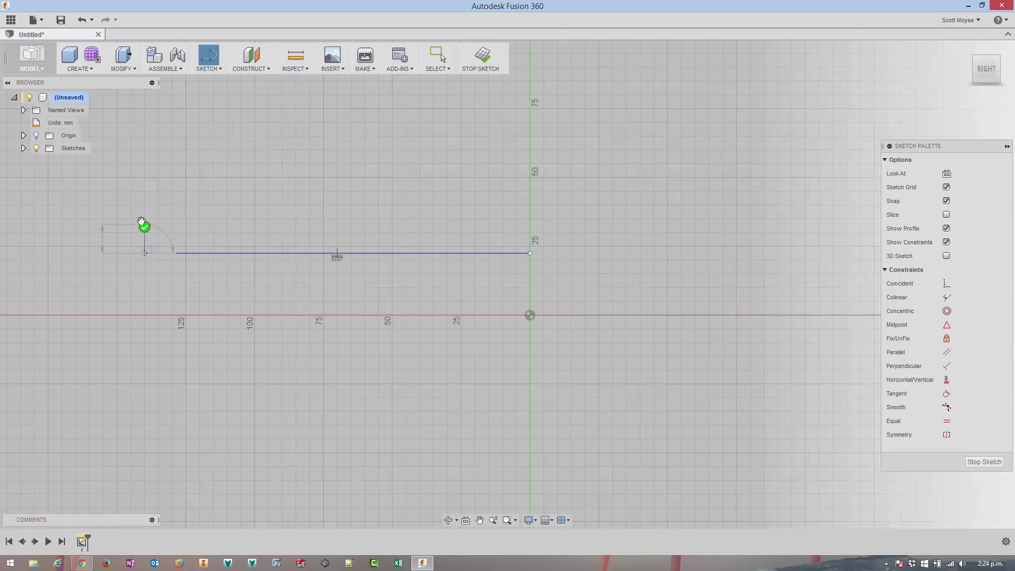
click(144, 219)
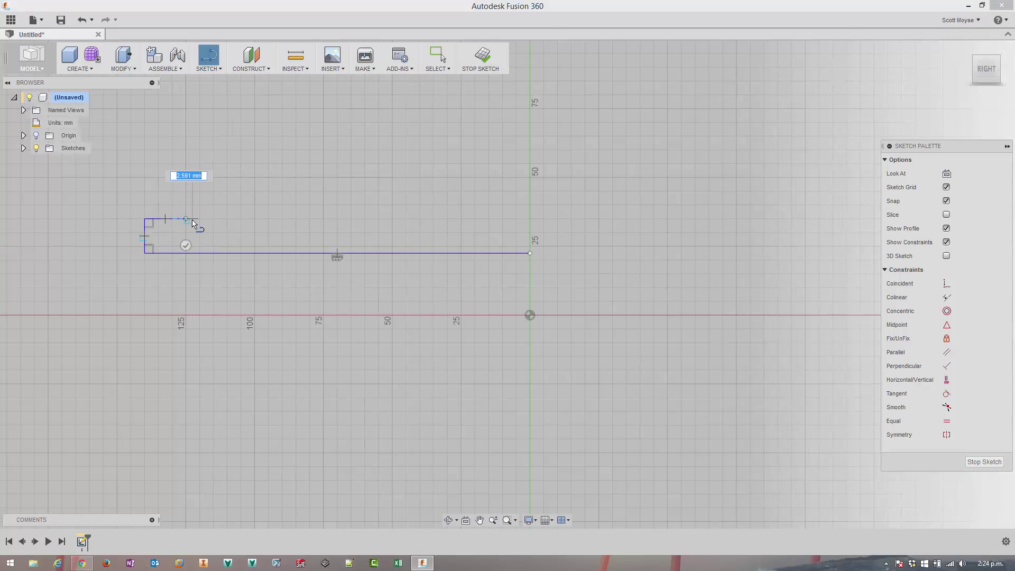
click(186, 219)
drag(186, 219, 266, 156)
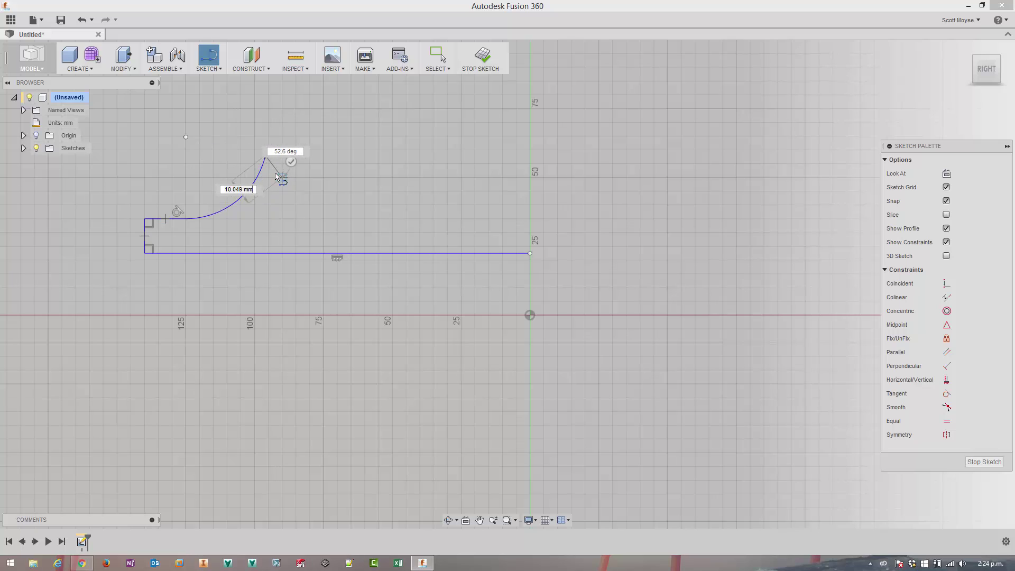
key(Escape)
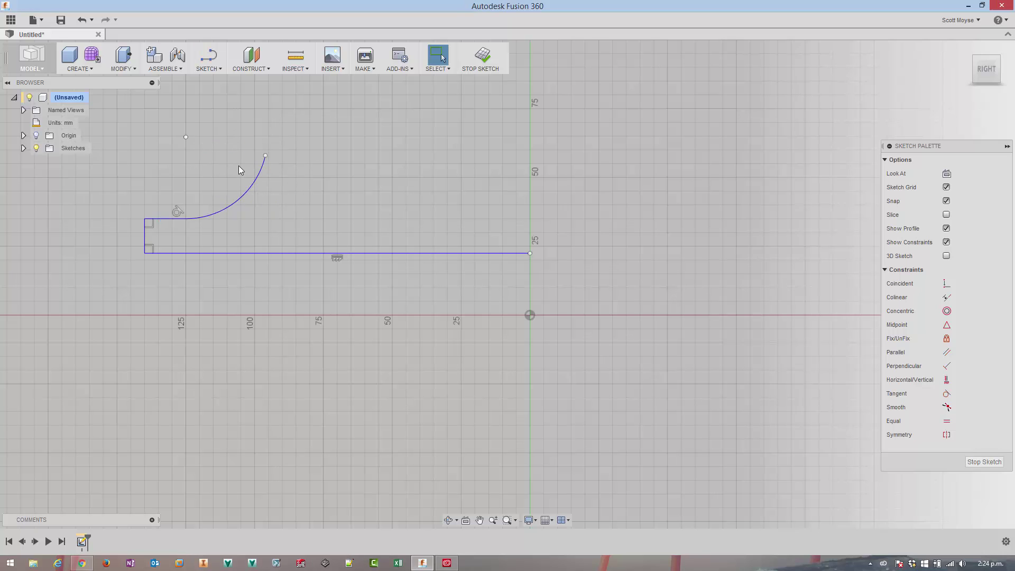
- Sketch a line chain from beside the arc's upper end, stepping down twice and closing at the base line's right end
key(l)
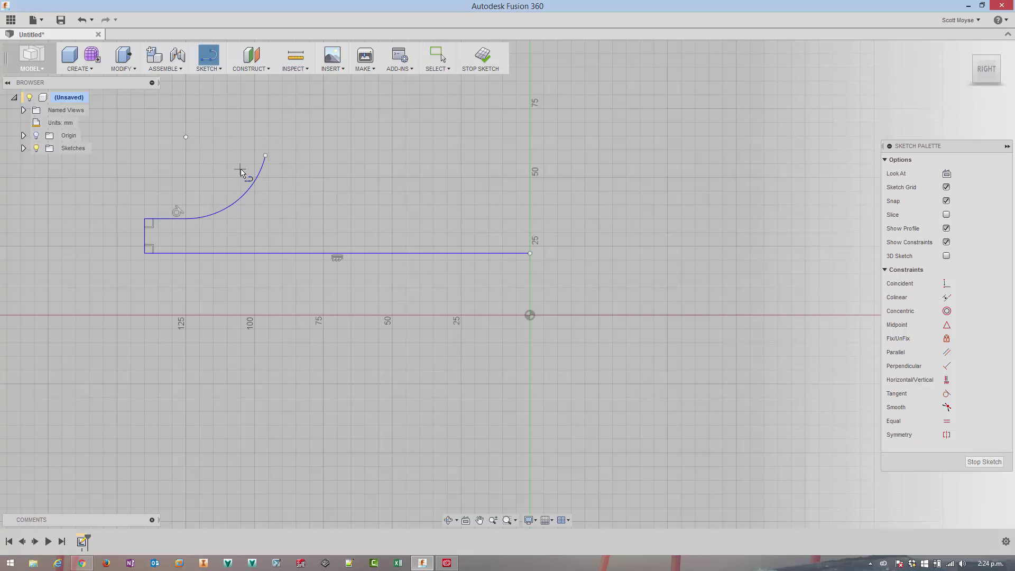
click(245, 167)
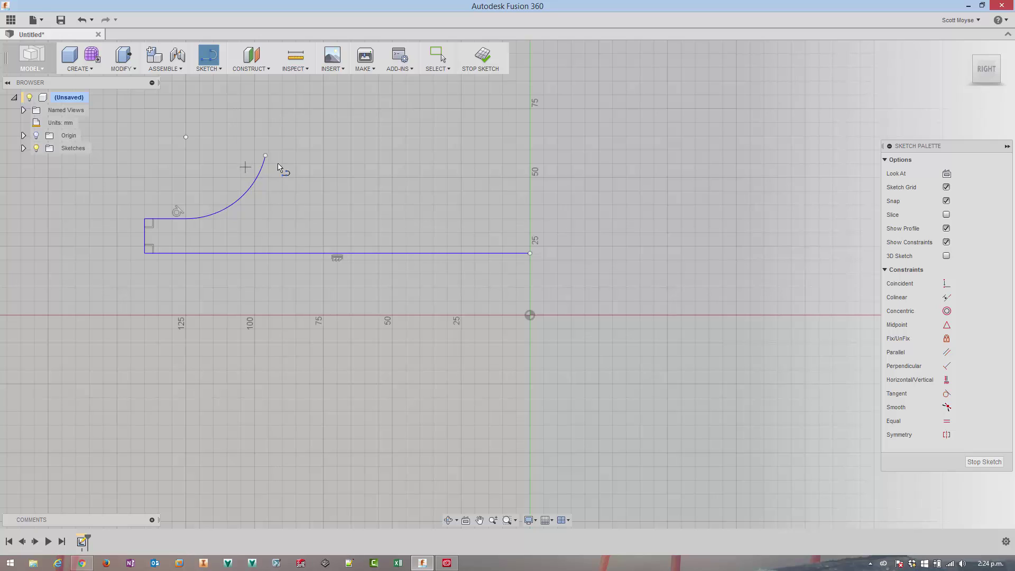
click(315, 168)
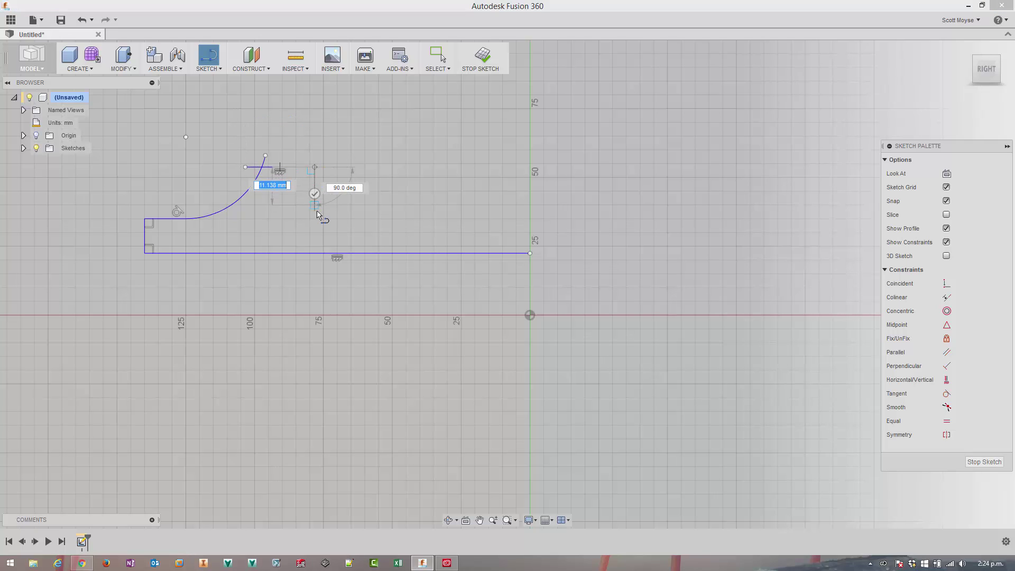
click(315, 211)
click(378, 211)
click(378, 233)
click(530, 232)
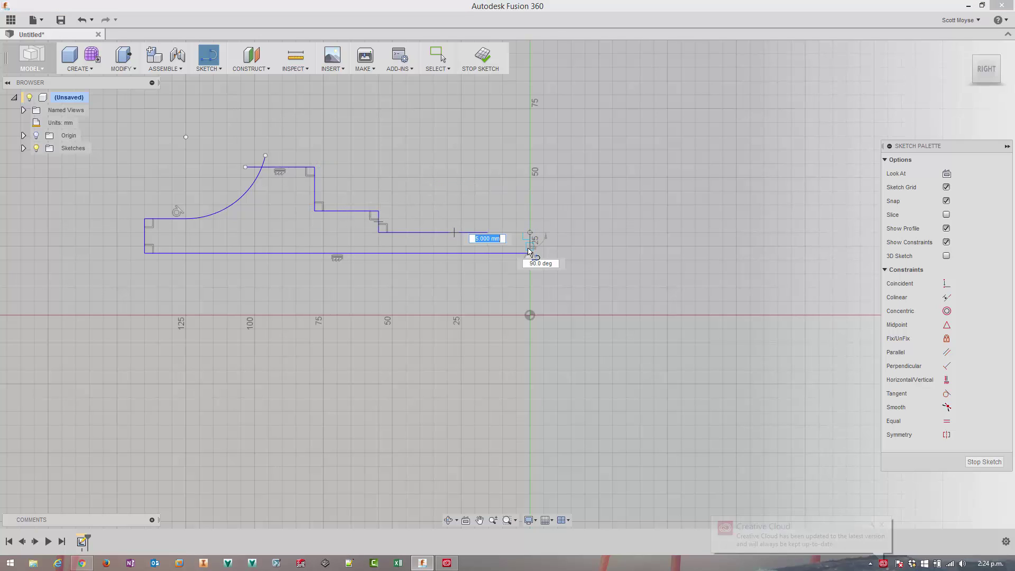
click(530, 254)
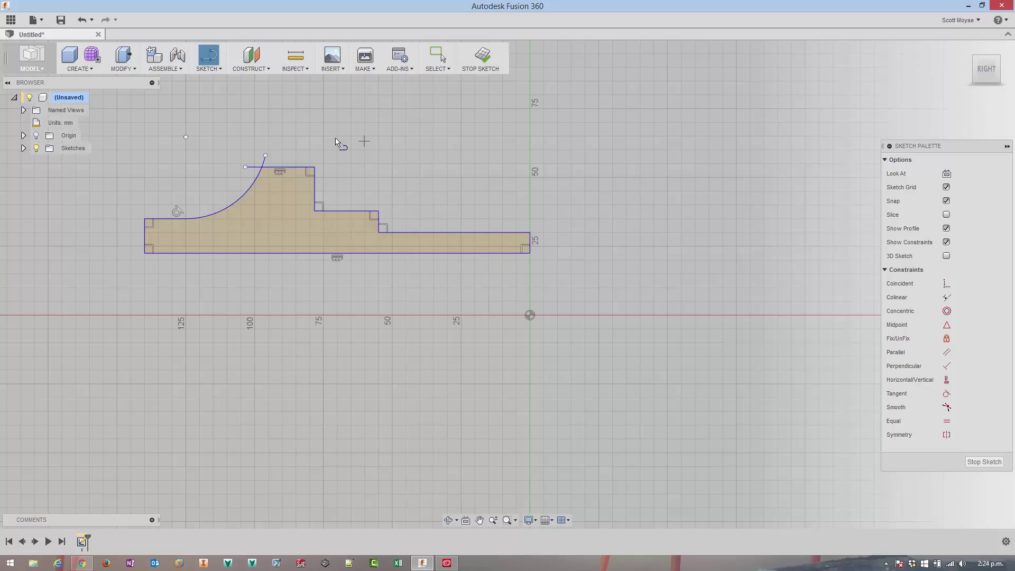
key(Escape)
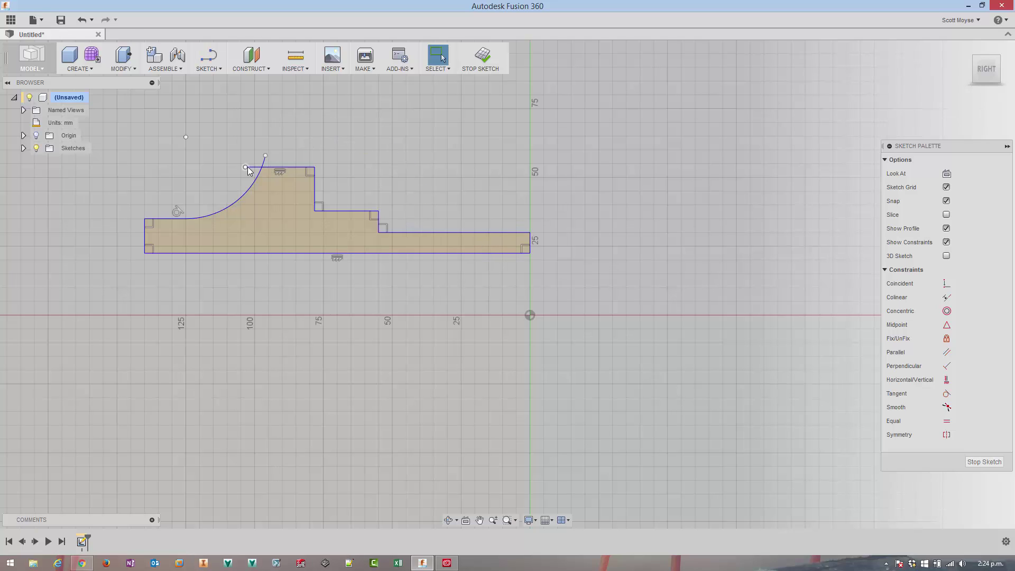
- Join the profile's gap by moving the top line's free end onto the arc and the arc's end onto that line's endpoint
drag(249, 166, 285, 167)
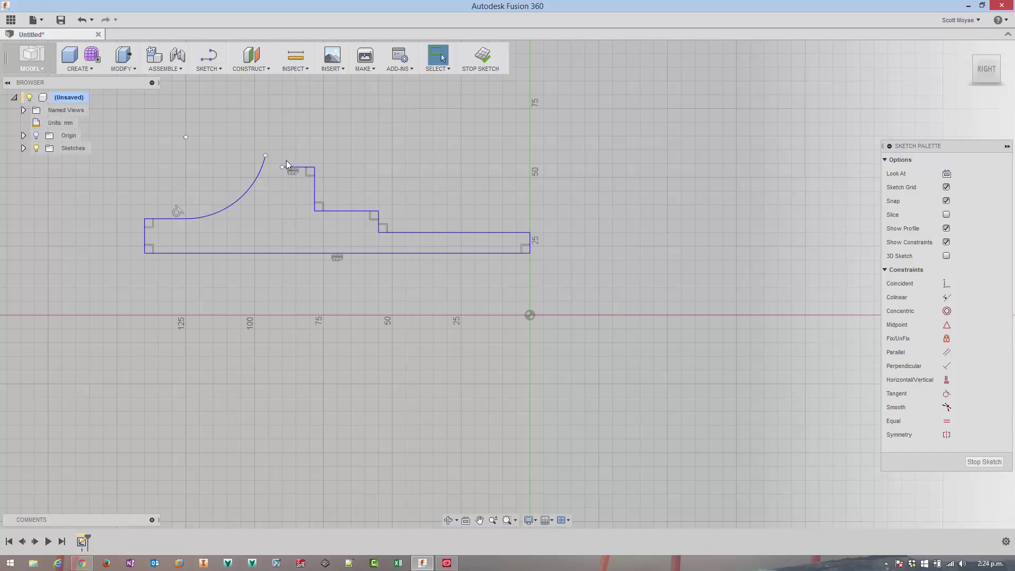
mouse_move(281, 168)
mouse_down()
mouse_move(261, 164)
mouse_move(256, 179)
mouse_move(272, 148)
mouse_move(268, 170)
mouse_up()
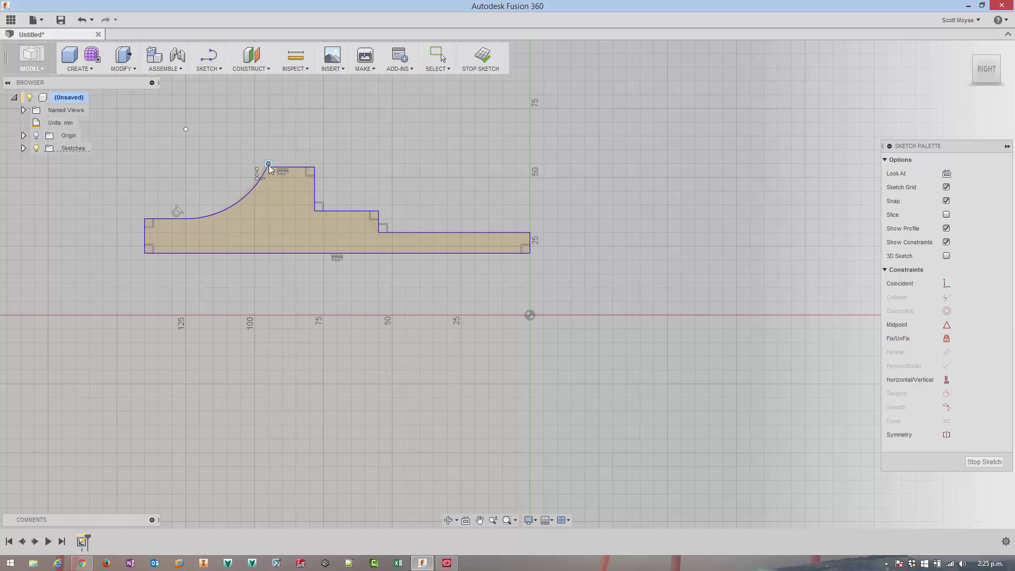
scroll(272, 170, up, 5)
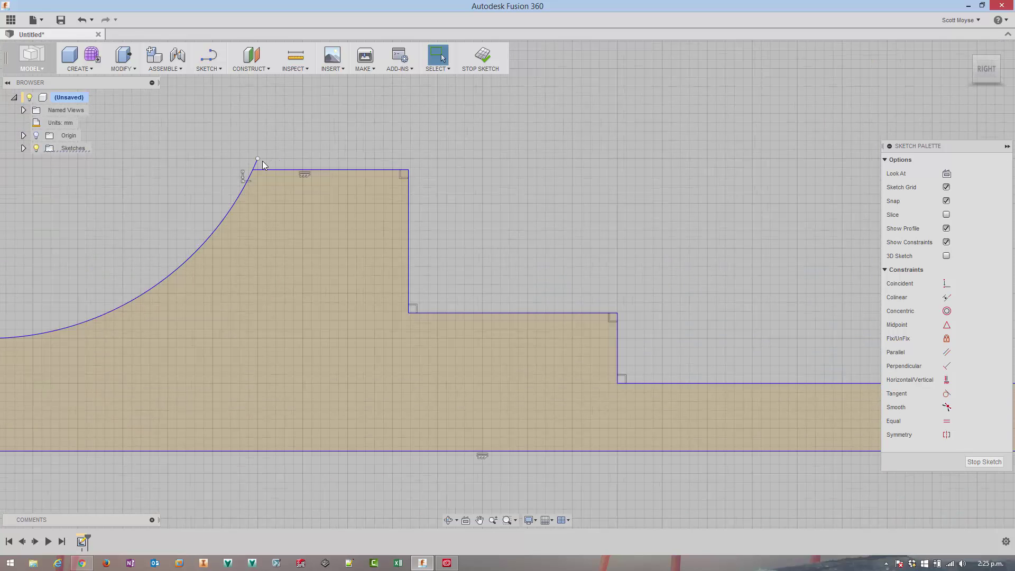
drag(258, 158, 254, 170)
scroll(308, 164, down, 6)
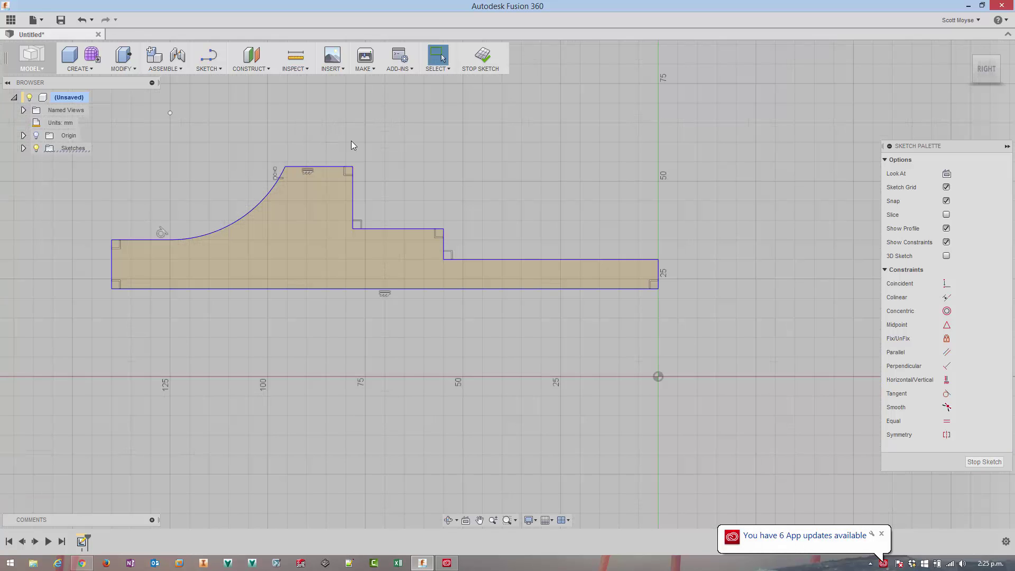
- Dimension the base line's vertical distance from the origin as 49 mm
click(551, 288)
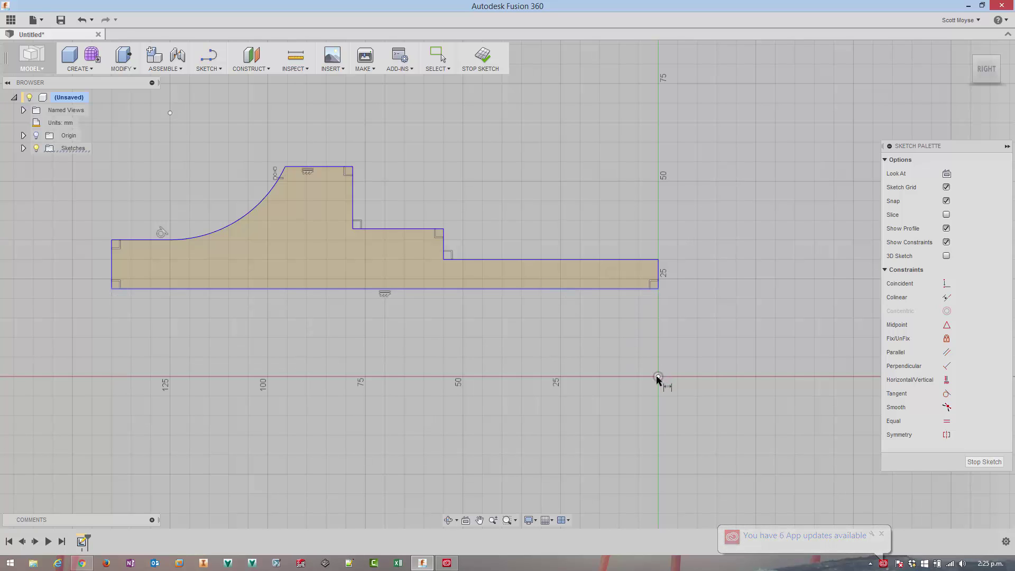
click(658, 376)
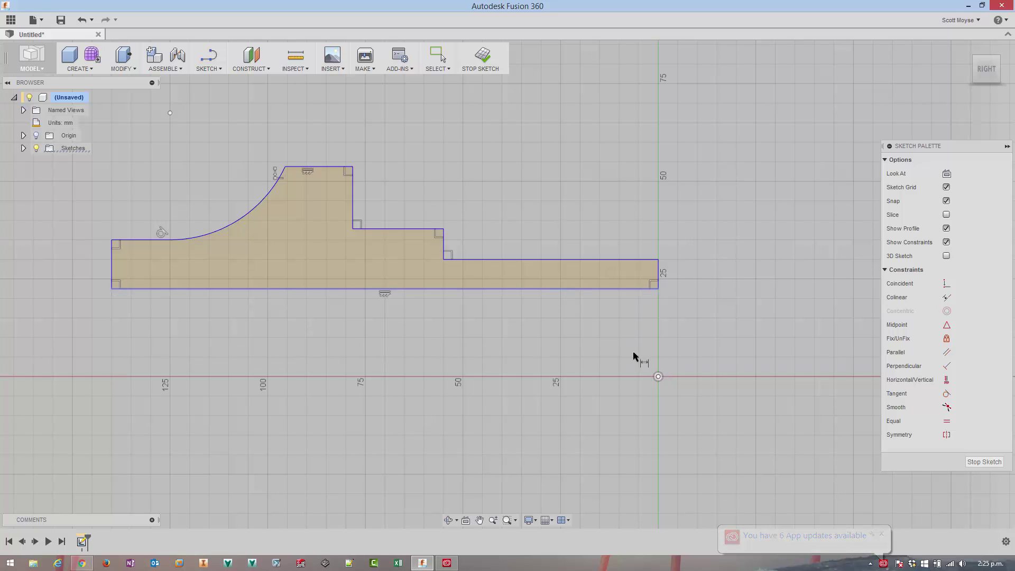
click(563, 347)
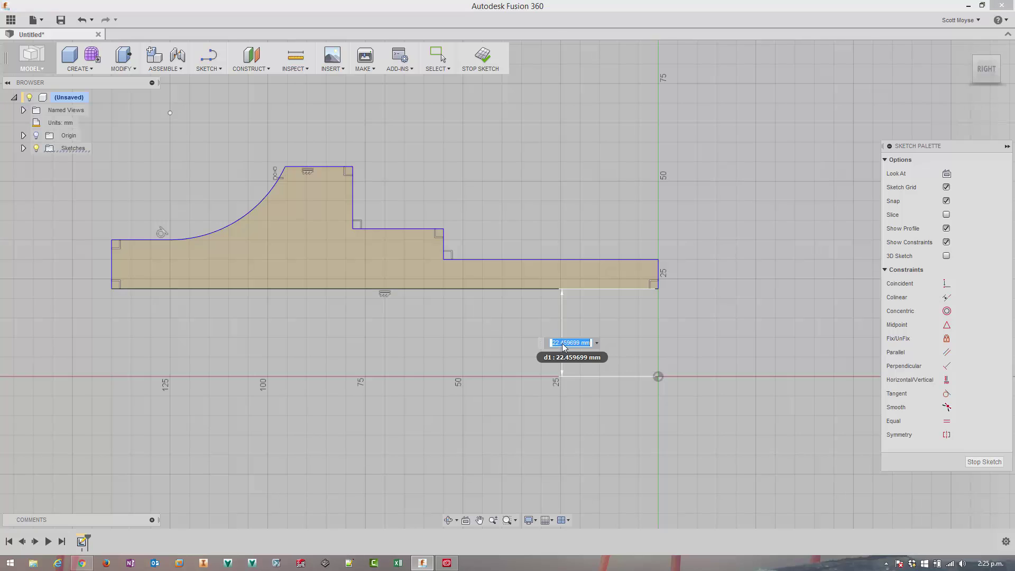
text(49)
key(Return)
- Dimension the lowest step's upper line at 54.25 mm above the origin
scroll(455, 291, down, 4)
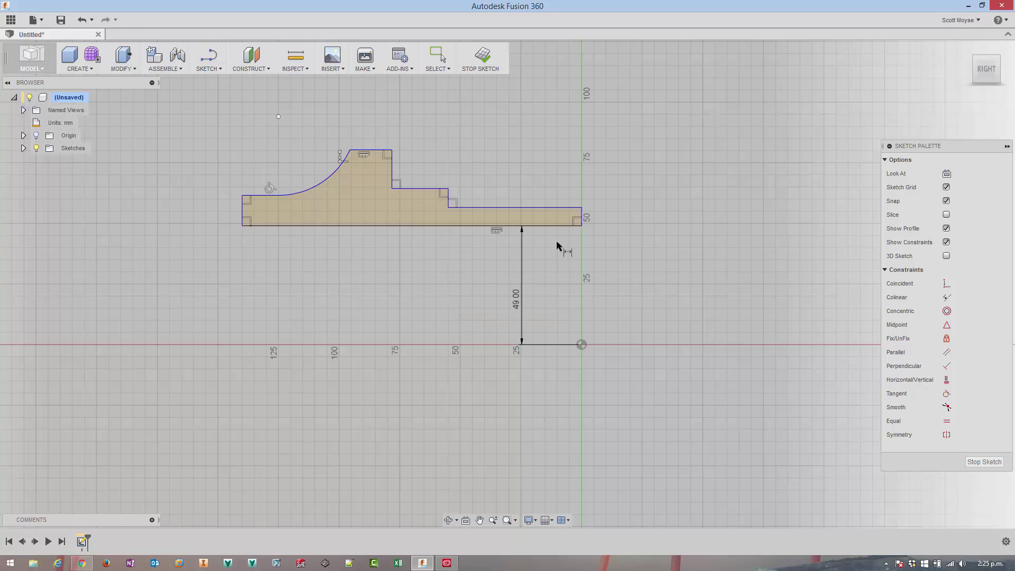
click(551, 209)
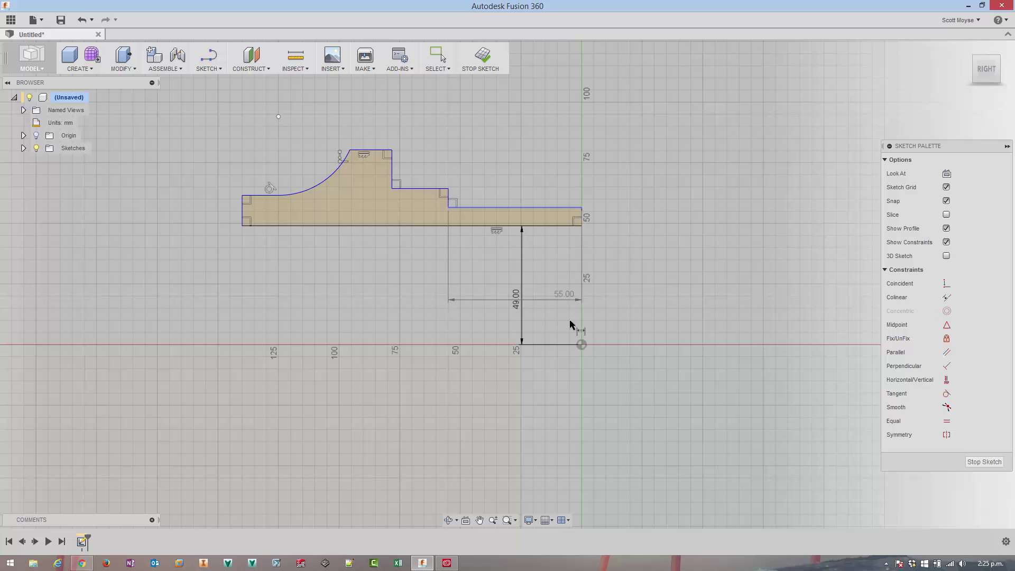
click(581, 345)
click(622, 282)
text(5)
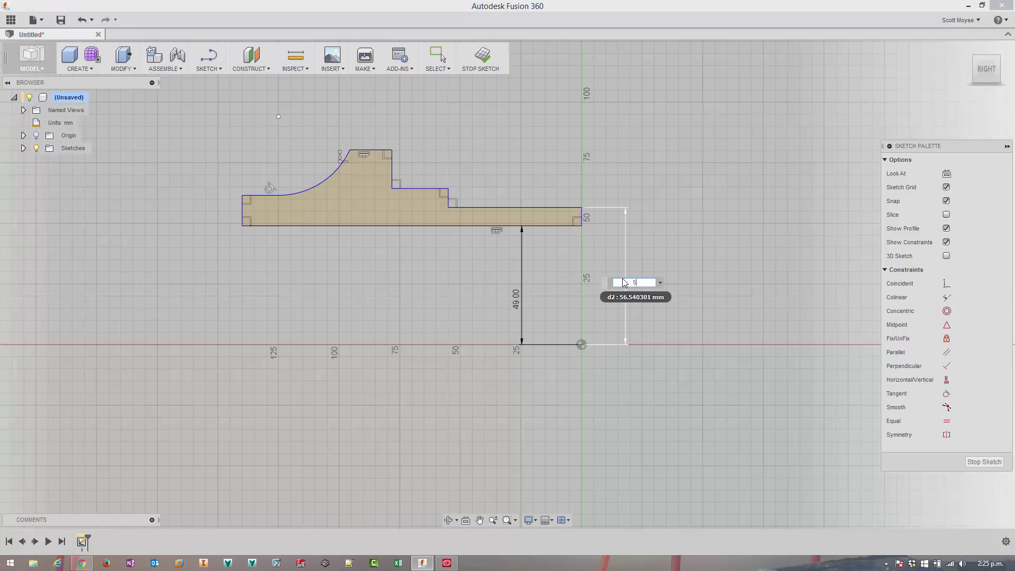
text(4.25)
key(Return)
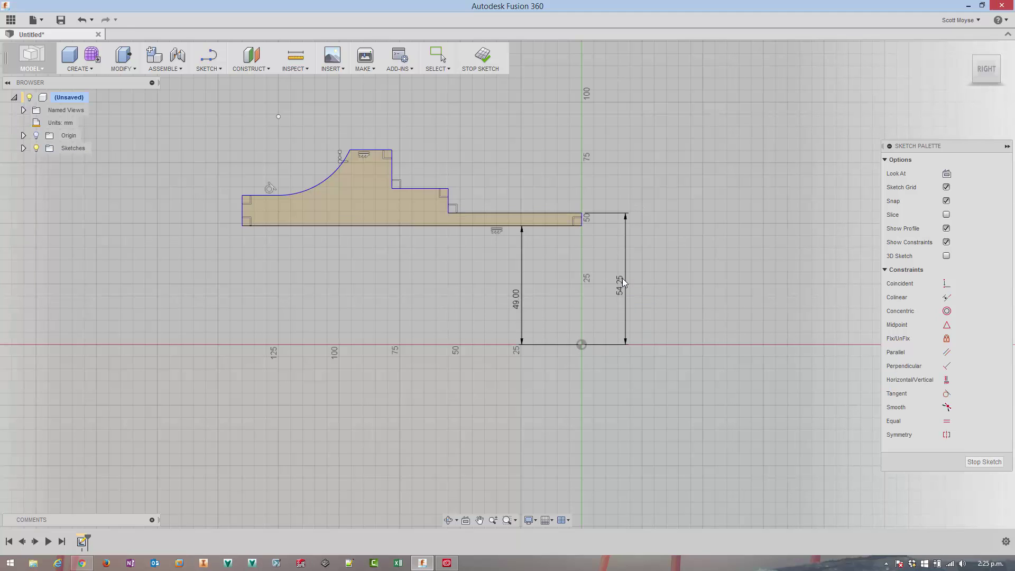
- Dimension the middle step's line at 58 mm and the profile's topmost line at 66 mm above the origin
click(514, 262)
click(423, 189)
click(581, 345)
click(658, 233)
text(58)
key(Return)
click(370, 151)
click(581, 345)
click(683, 221)
text(66)
key(Return)
- Dimension the short flat at the profile's left end at 51 mm above the origin
click(582, 345)
click(243, 196)
click(186, 272)
text(51)
key(Return)
- Set the length of the short flat beside the arc to 10 mm
scroll(251, 225, up, 3)
click(246, 221)
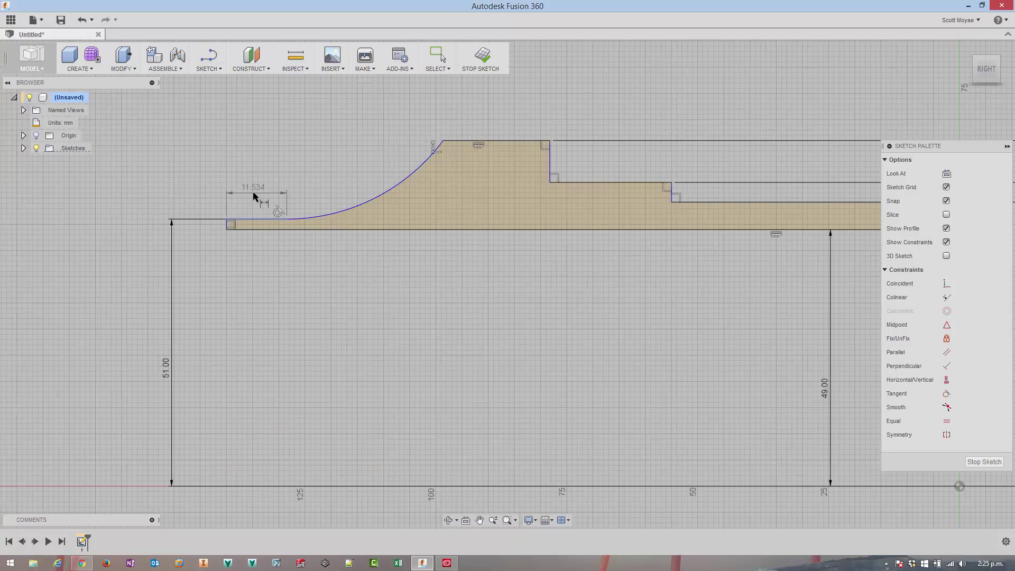
click(252, 193)
text(10)
key(Return)
- Dimension the horizontal distance from the profile's left edge to the arc's upper end as 30 mm
scroll(259, 246, up, 3)
click(235, 221)
scroll(317, 201, down, 3)
click(390, 163)
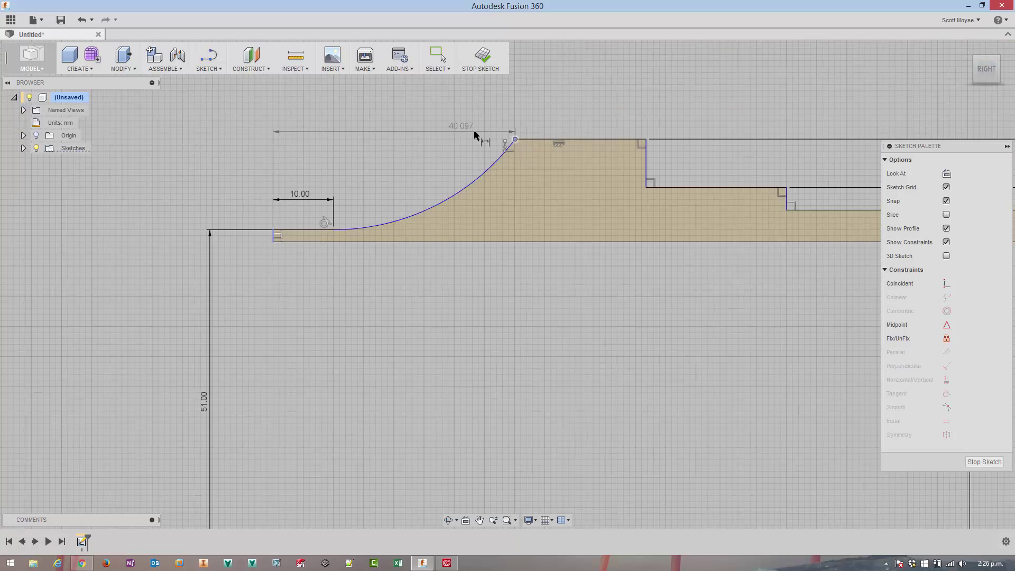
click(402, 101)
text(30)
key(Return)
- Set the length of the long lower step at the profile's right end to 70 mm
scroll(423, 264, down, 2)
click(677, 245)
click(698, 163)
text(70)
key(Return)
- Set the middle step's length to 20 mm and the topmost line's length to 10 mm
click(560, 232)
click(566, 163)
text(20)
key(Return)
click(520, 214)
click(484, 169)
text(10)
key(Return)
scroll(411, 320, down, 2)
scroll(578, 320, up, 2)
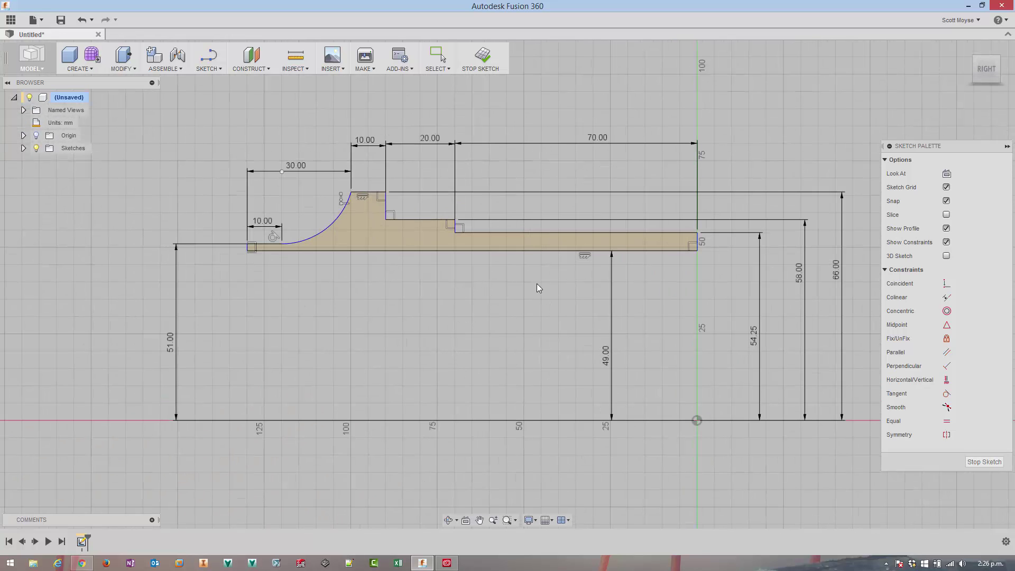
key(Escape)
- Test the profile's sideways freedom, make its right end edge coincident with the origin point, and finish the sketch
mouse_move(388, 205)
mouse_down()
mouse_move(458, 203)
mouse_move(324, 212)
mouse_move(422, 195)
mouse_move(315, 205)
mouse_move(392, 198)
mouse_move(369, 199)
mouse_up()
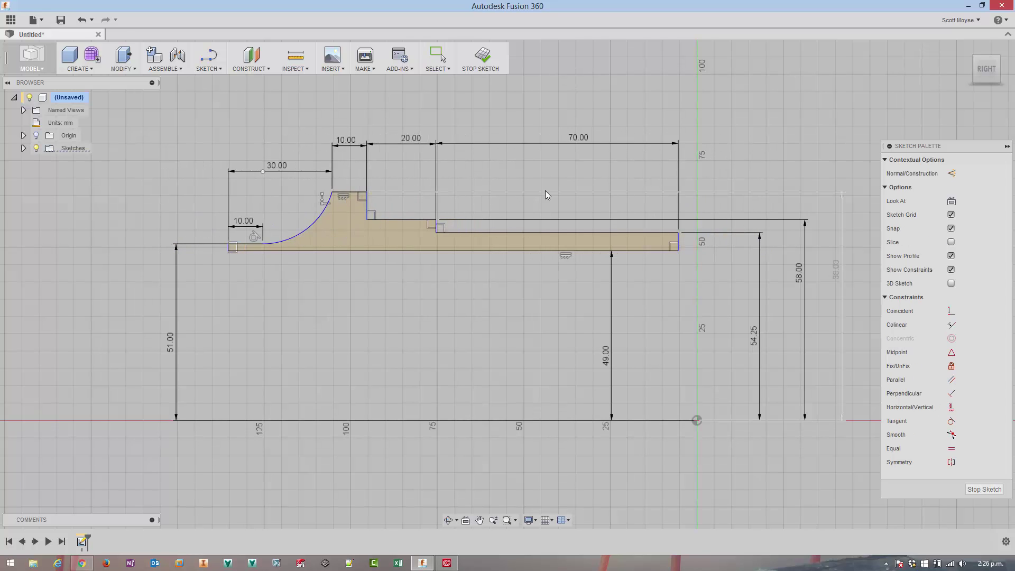
key(Escape)
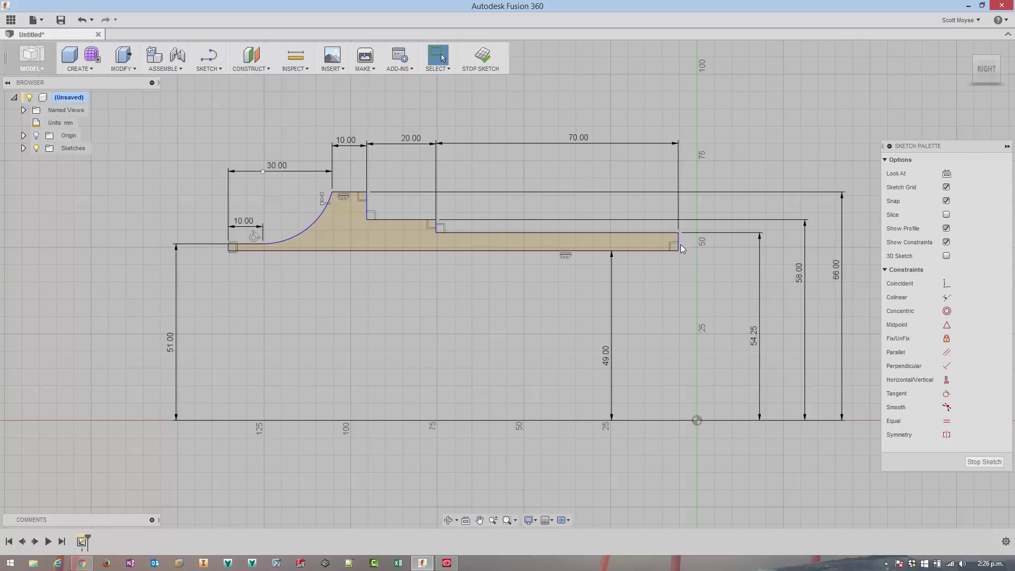
click(679, 243)
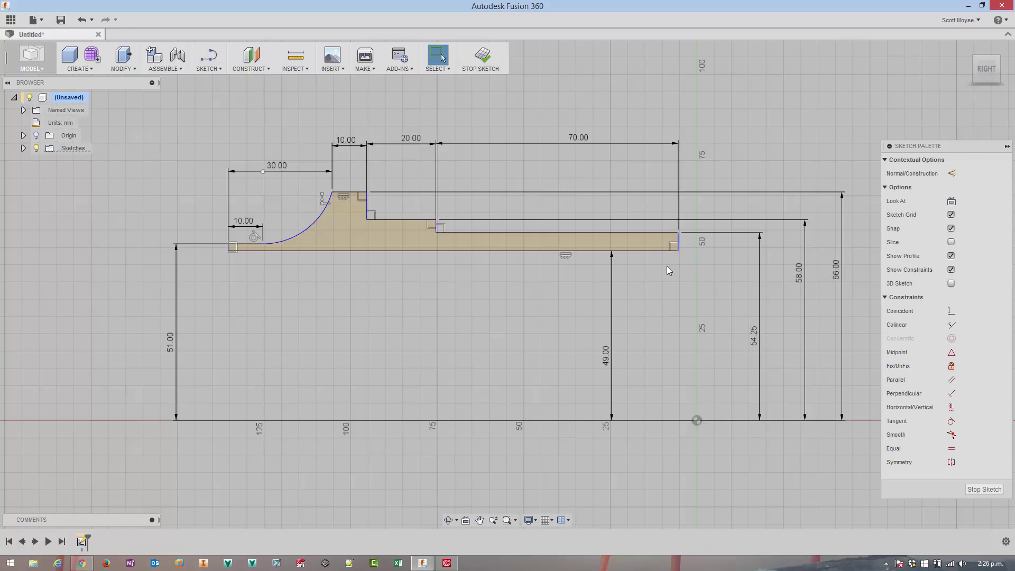
click(697, 421)
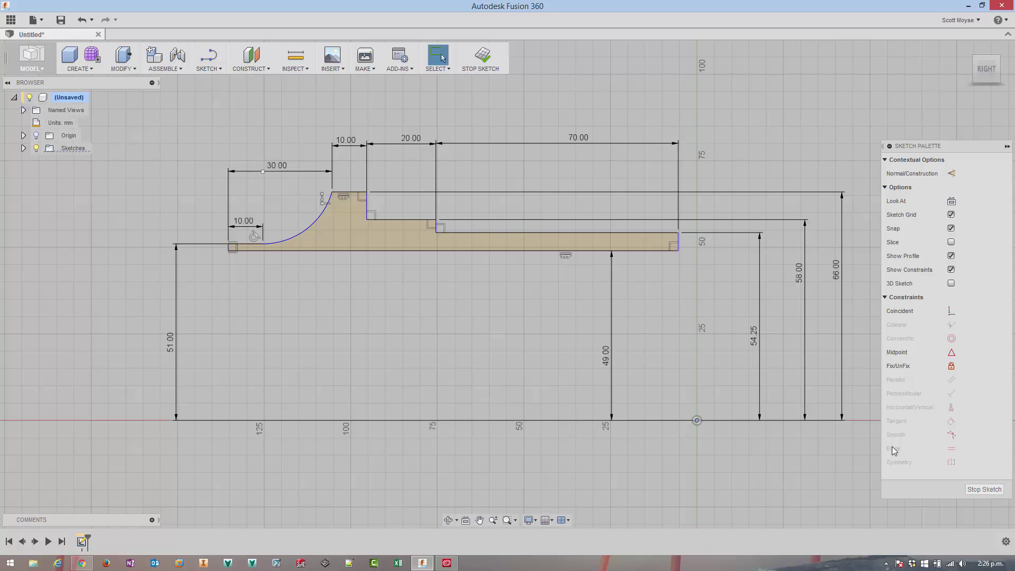
click(951, 312)
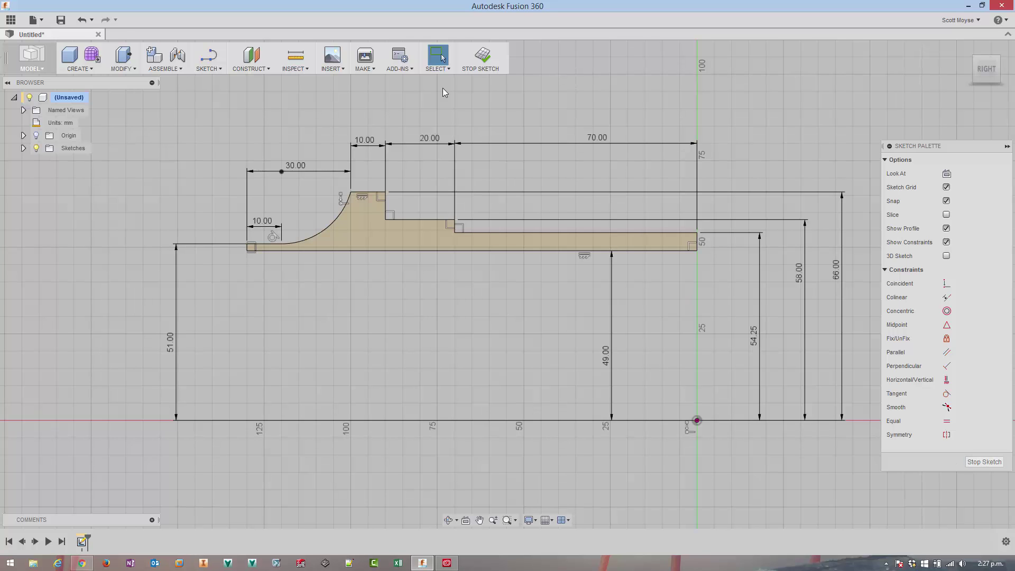
click(474, 65)
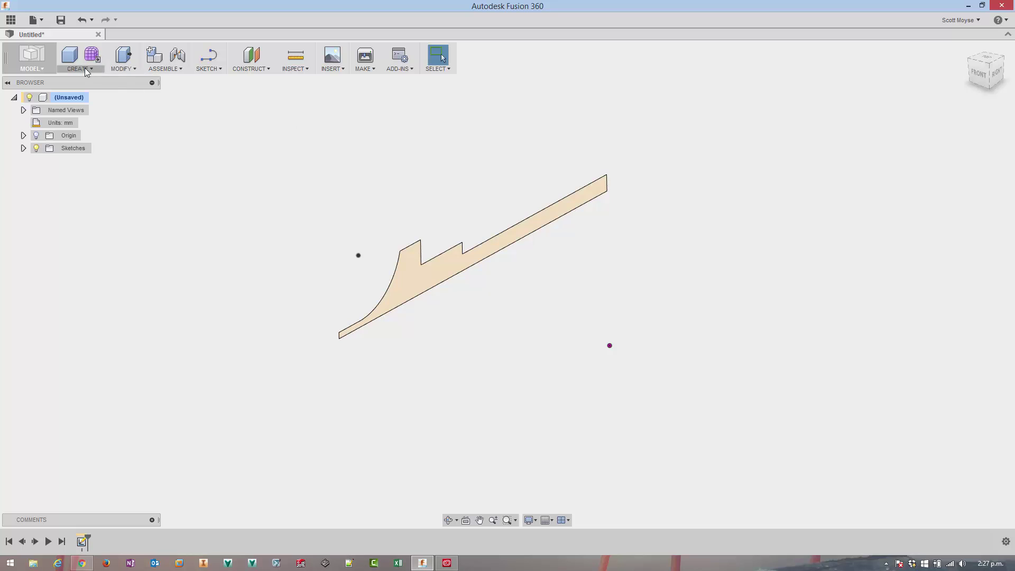
- Revolve the cross-section profile 360 degrees about the Z axis as a new body
click(86, 69)
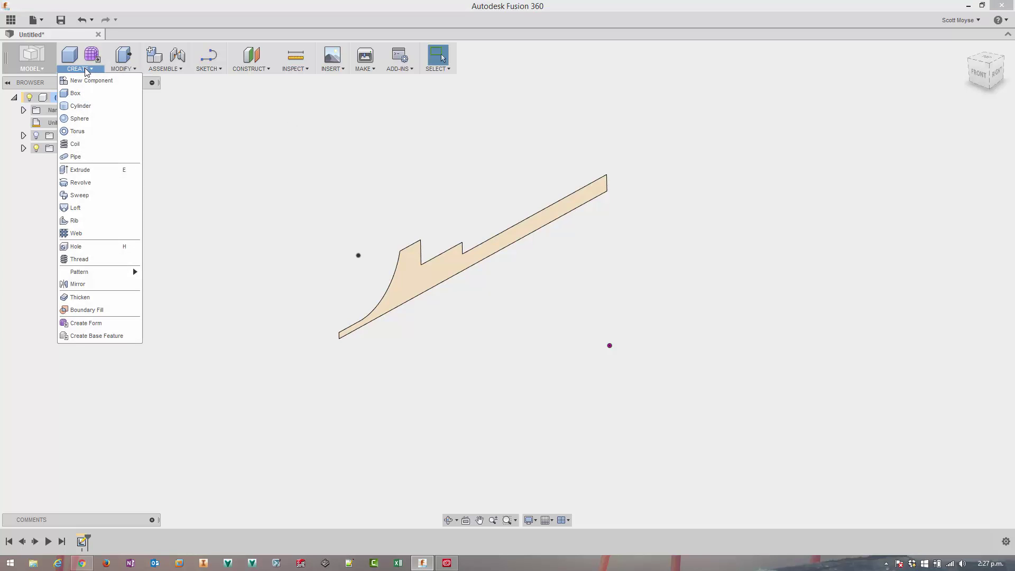
click(90, 182)
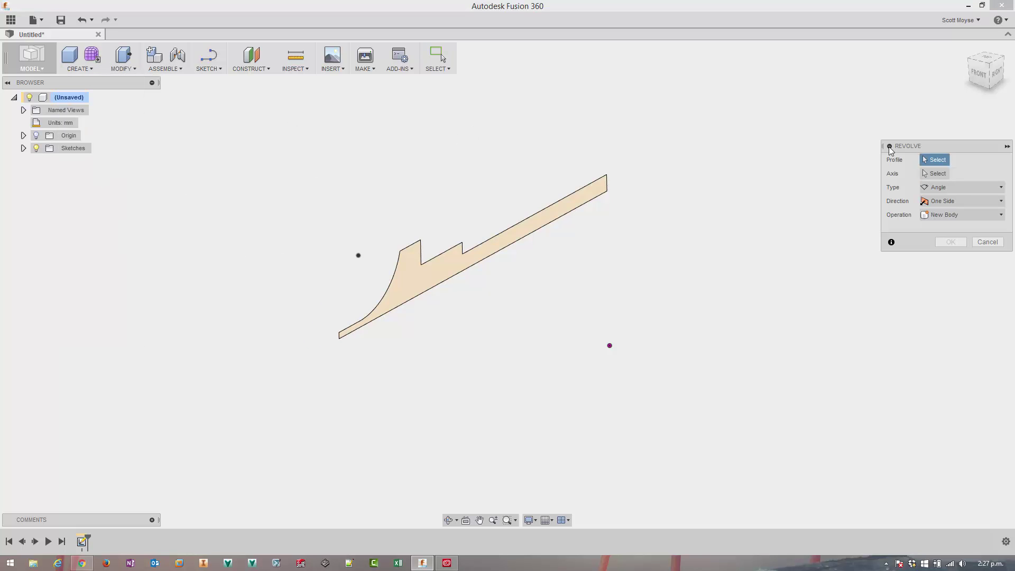
click(531, 225)
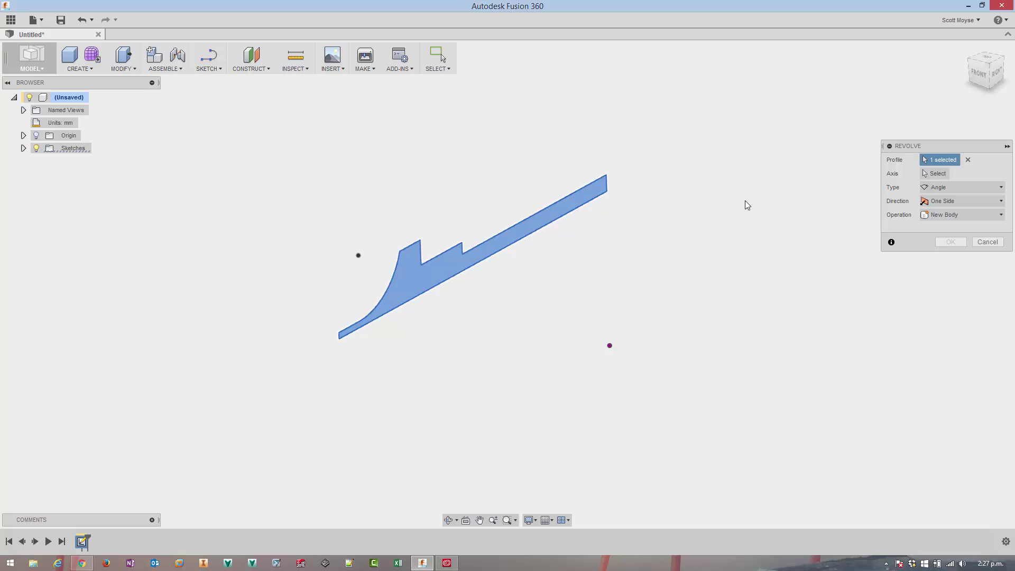
click(934, 174)
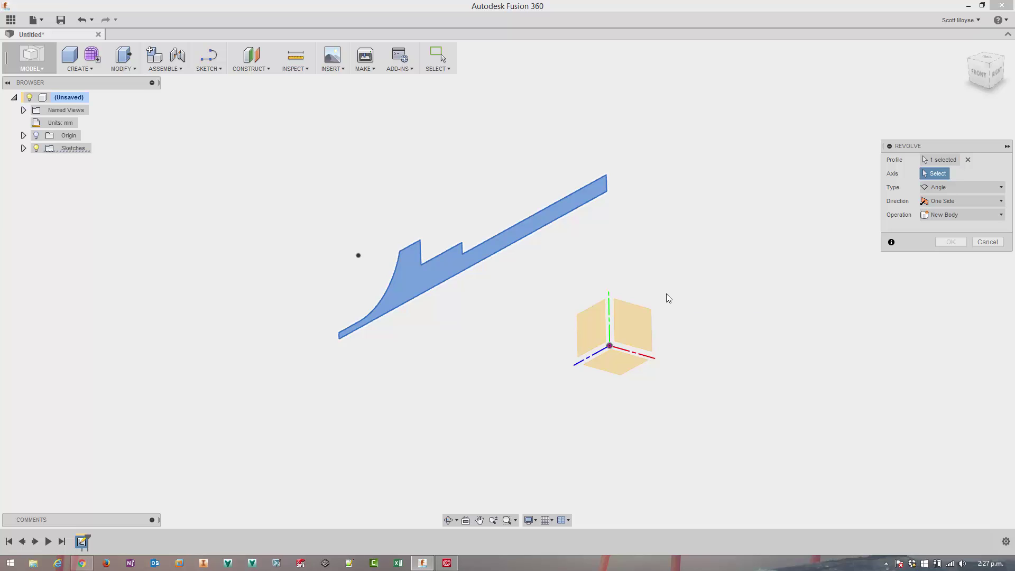
click(598, 354)
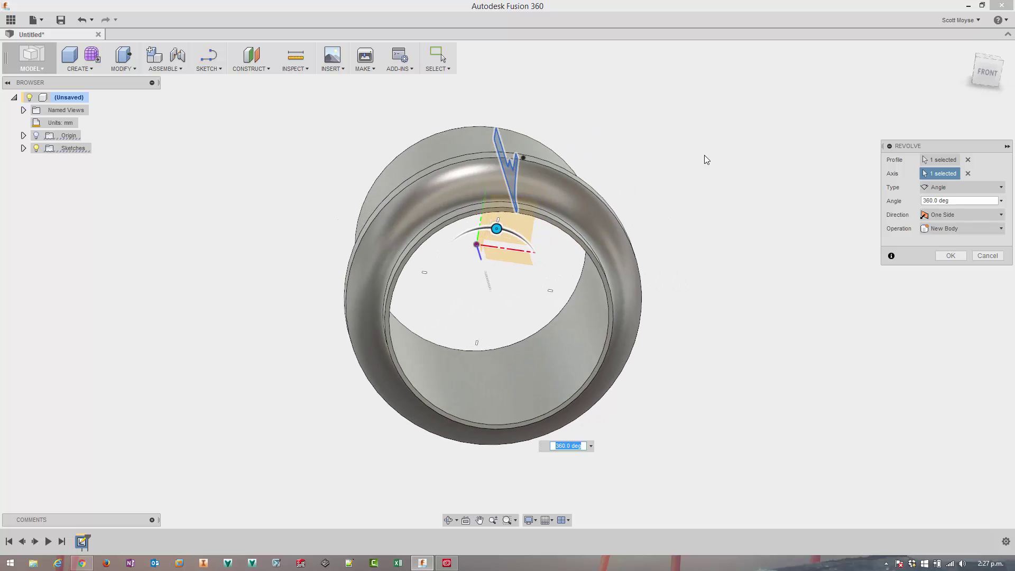
click(950, 256)
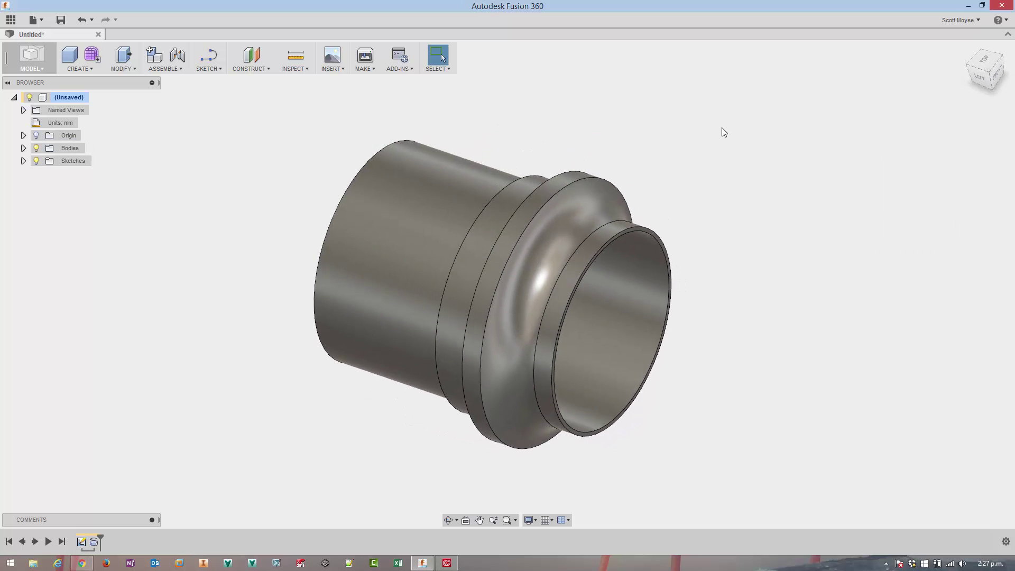
- Save the design as Turning Demo in the CAM Videos folder of the CADPRO Support & Training project
click(61, 20)
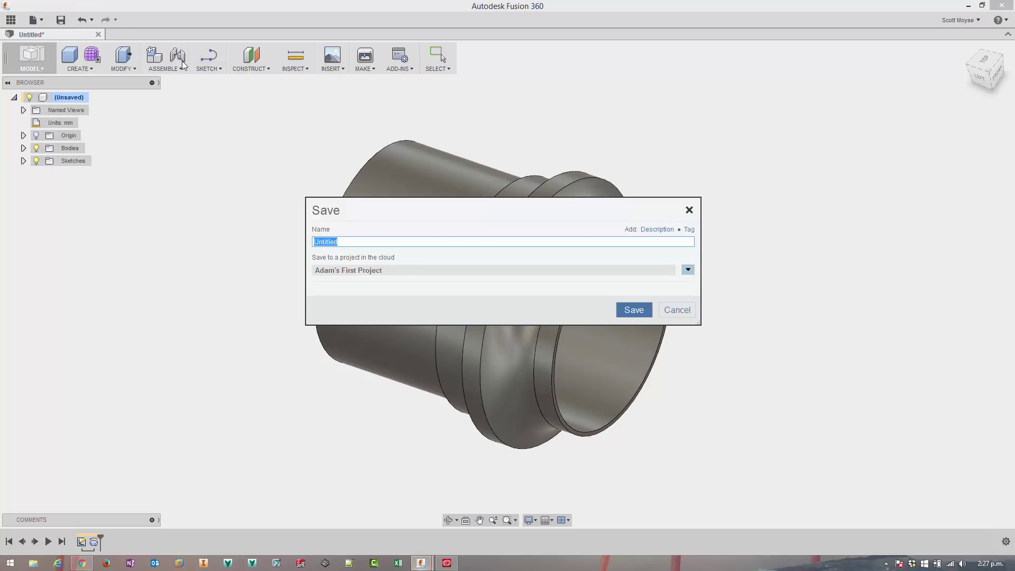
click(687, 270)
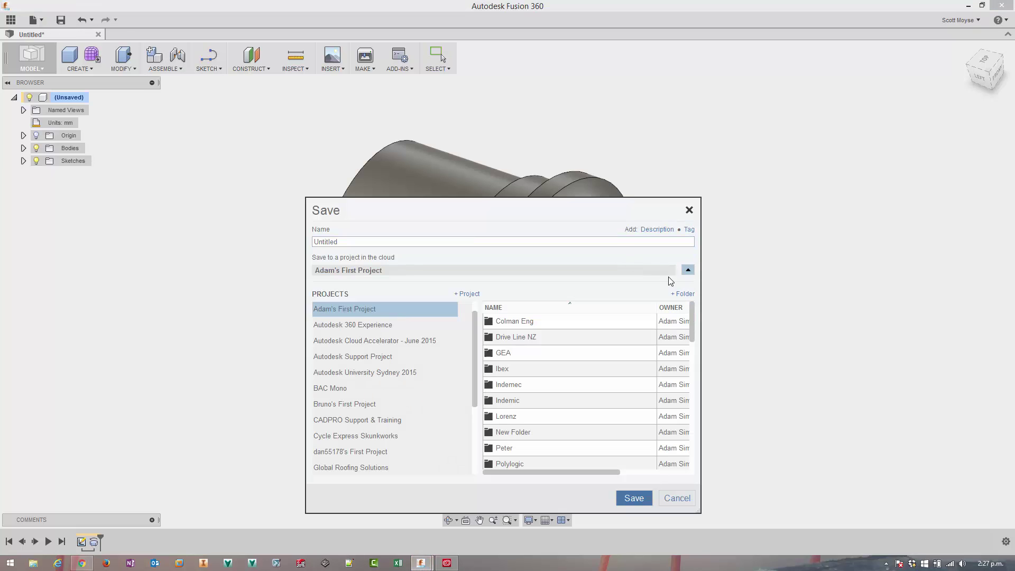
click(353, 422)
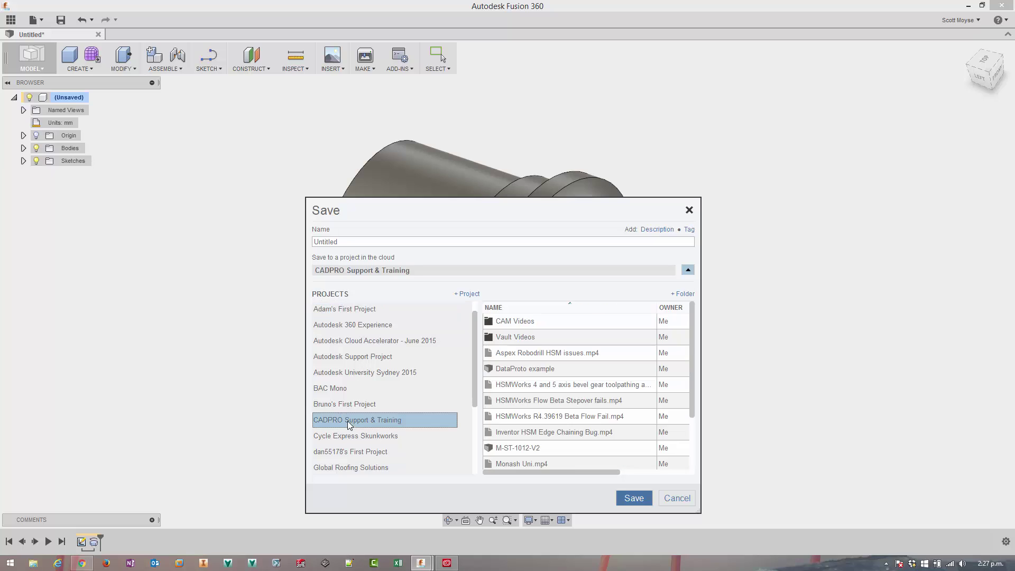
double_click(525, 323)
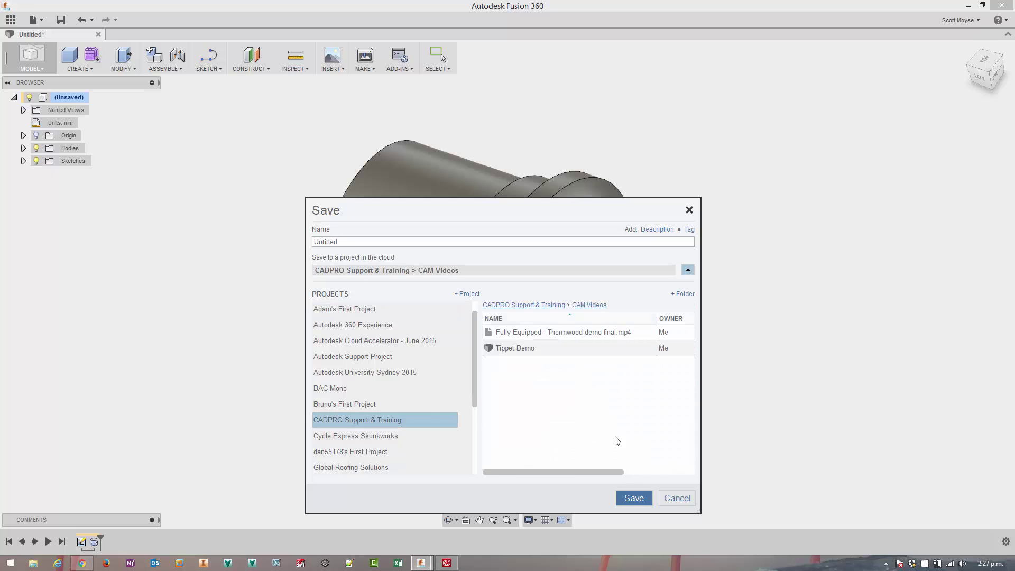
double_click(361, 244)
text(Turning Demo)
click(634, 497)
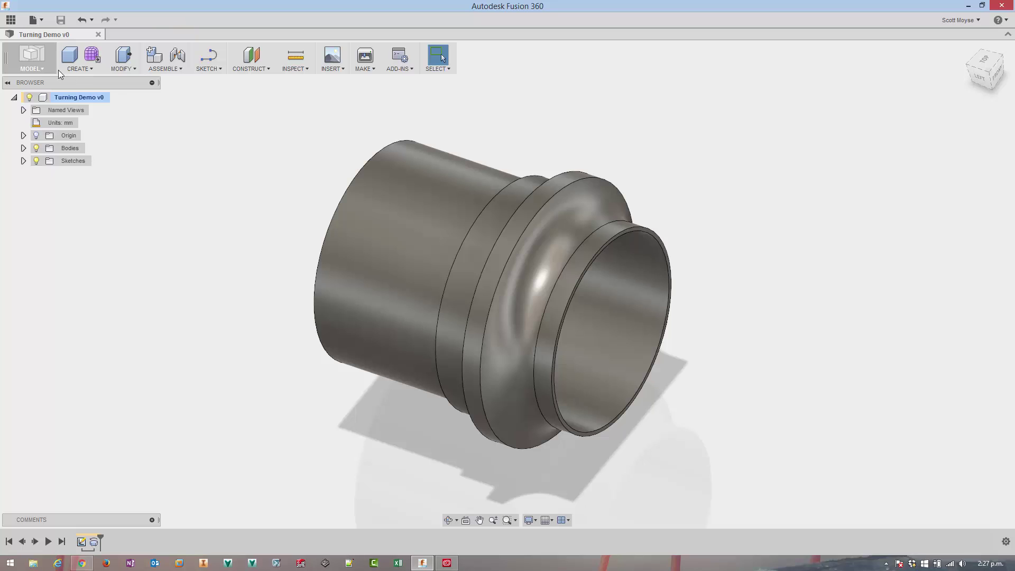
- Switch to the CAM workspace and create a turning or mill/turn setup with the revolved body as the model
click(31, 59)
click(45, 199)
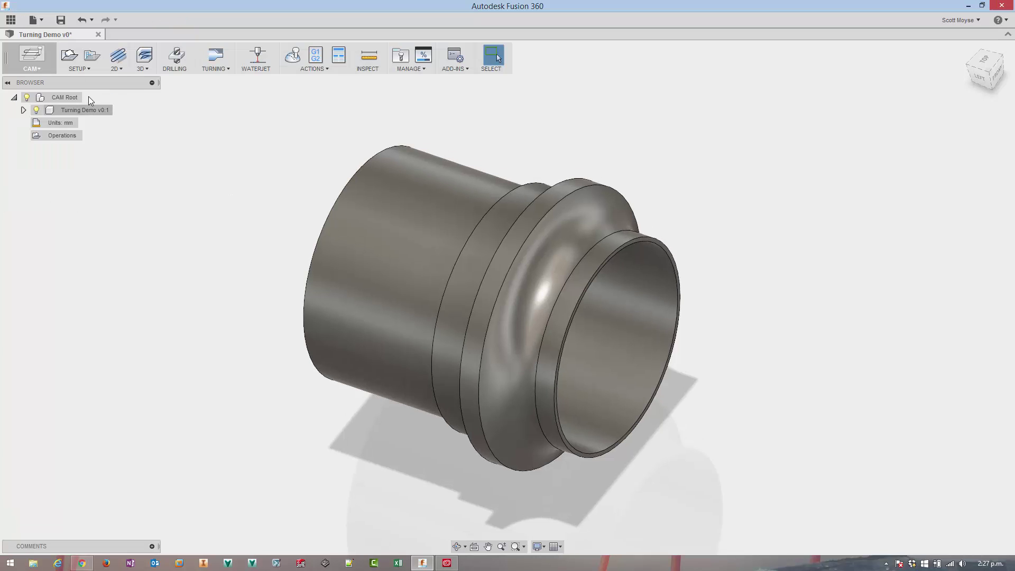
click(69, 55)
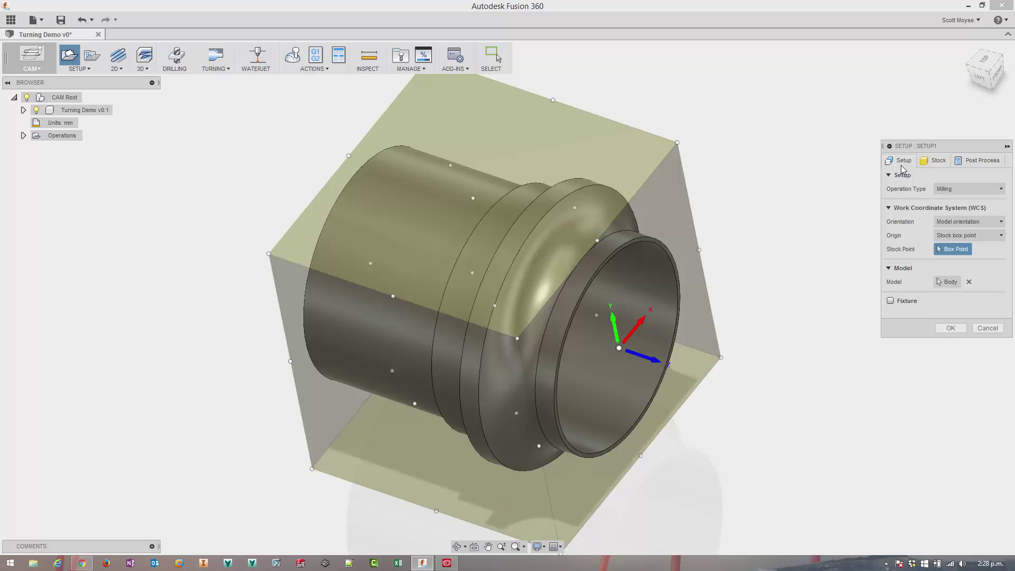
click(957, 191)
click(957, 214)
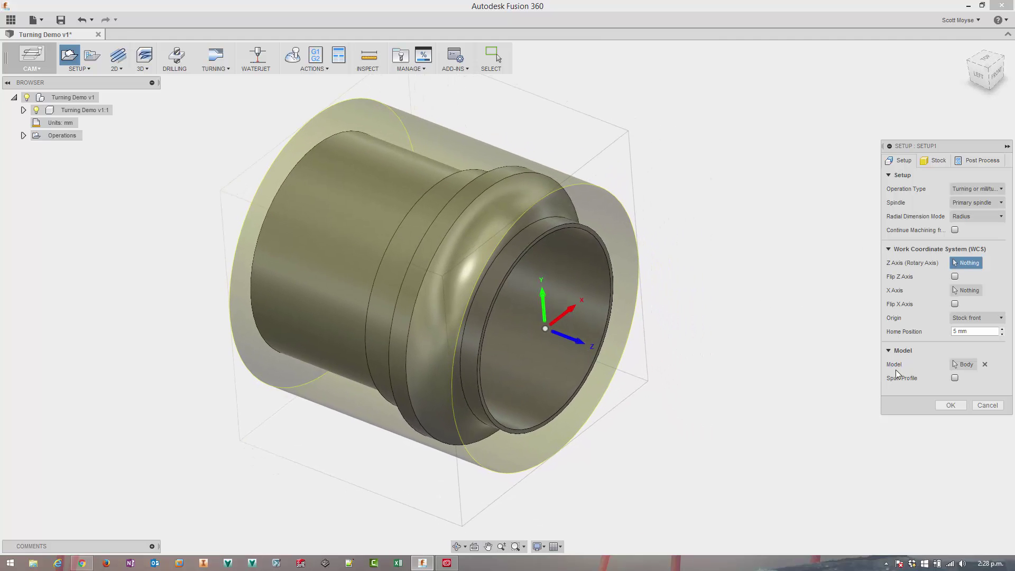
click(965, 364)
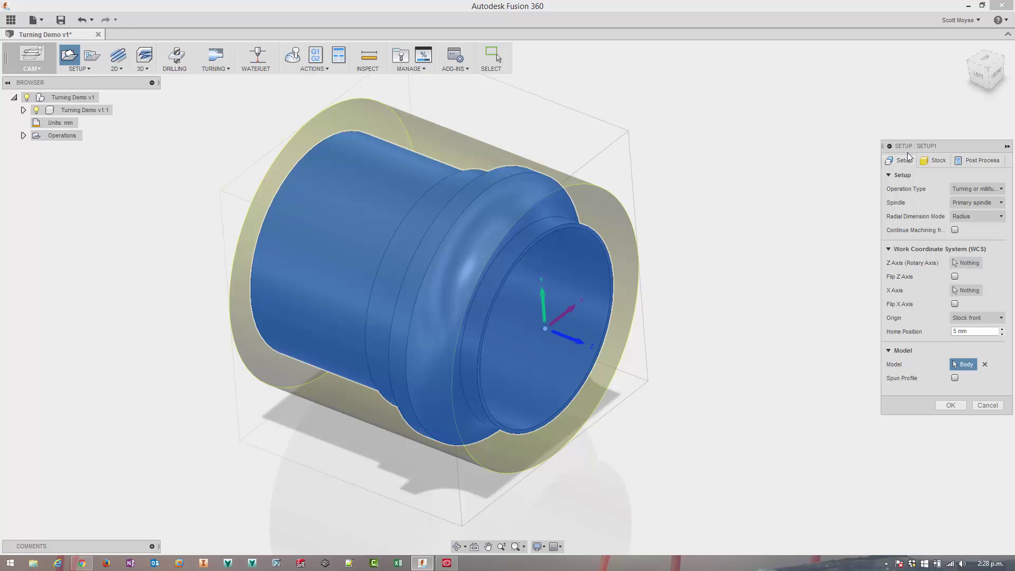
- Define the stock as a fixed size tube with 134 mm outer diameter, 89 mm inner diameter and 200 mm length
click(934, 160)
click(963, 192)
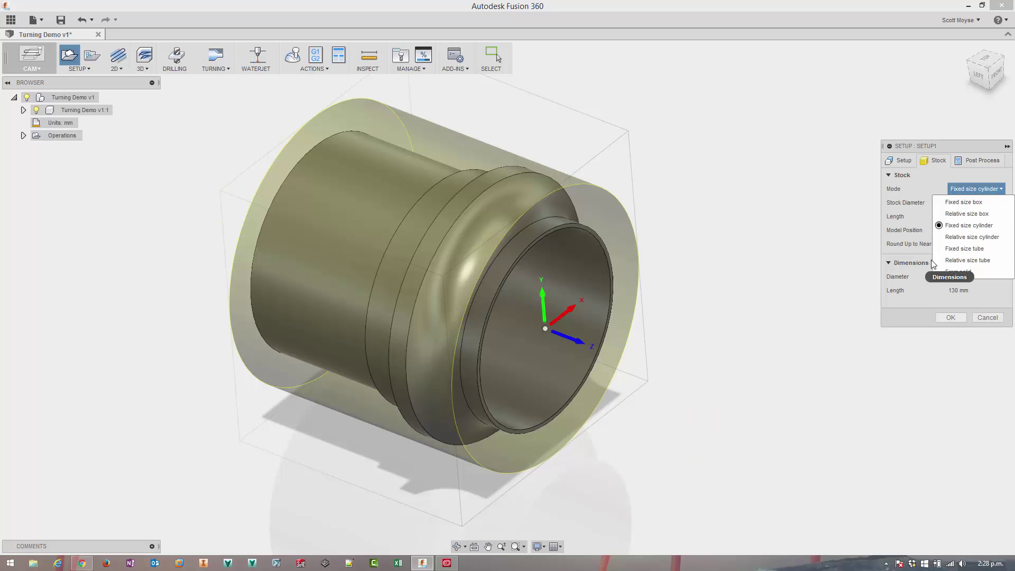
click(965, 249)
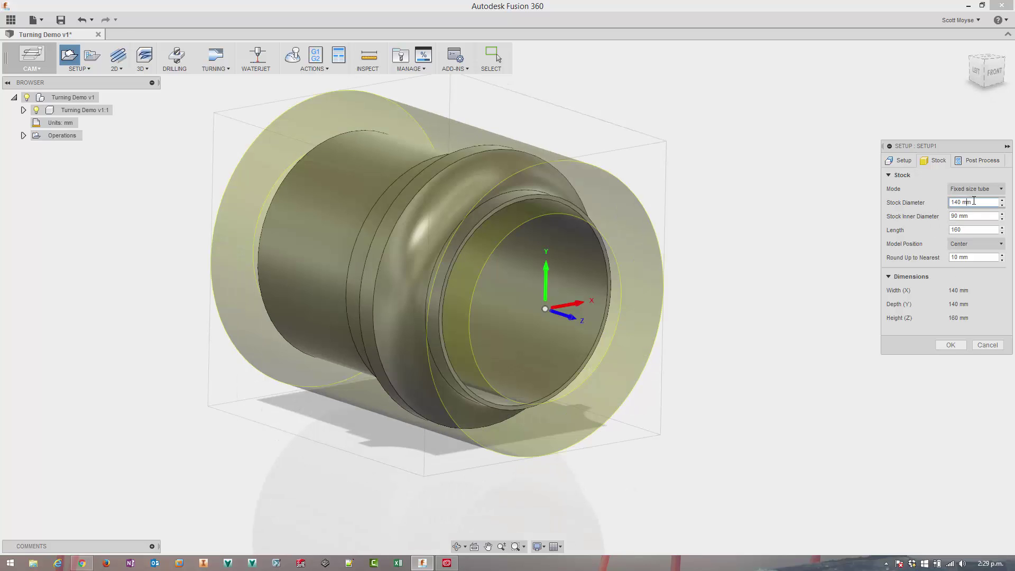
drag(975, 202, 909, 207)
text(134)
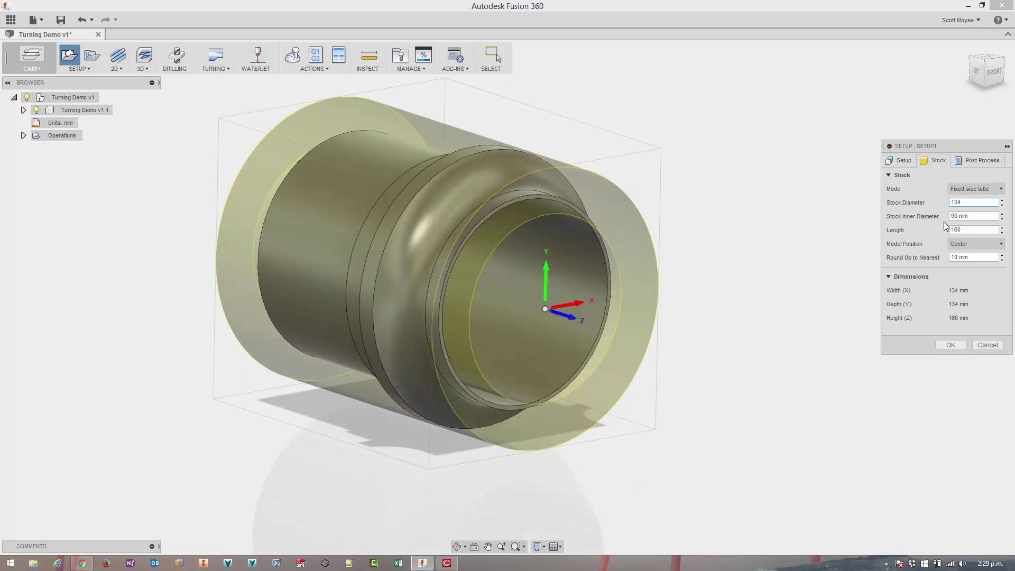
click(959, 218)
drag(952, 217, 914, 219)
text(89)
drag(974, 228, 942, 227)
text(200)
key(Return)
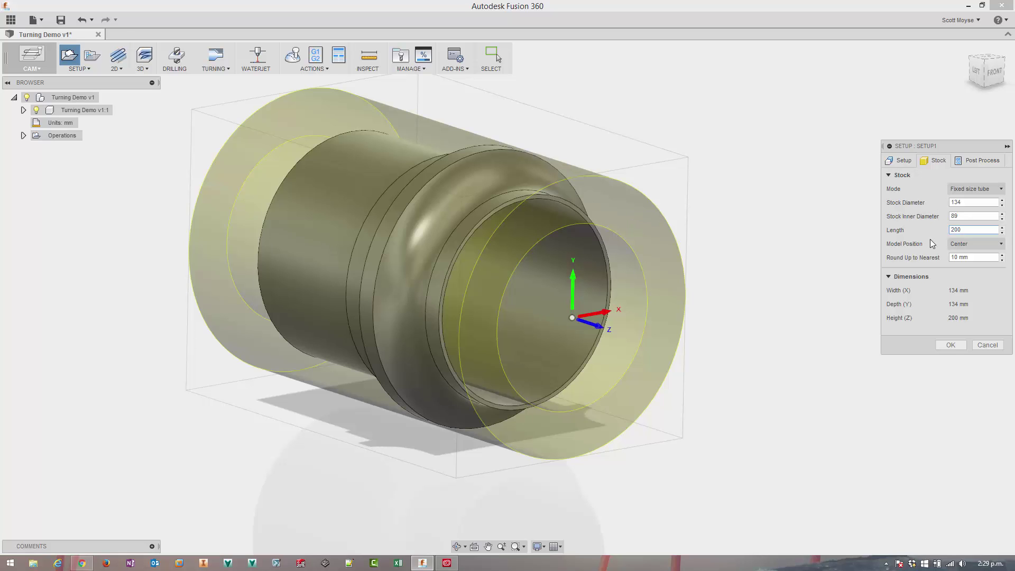
- Position the model with a 1 mm offset from the stock's front, set rounding up to the nearest 1 mm, and finish the setup
click(952, 242)
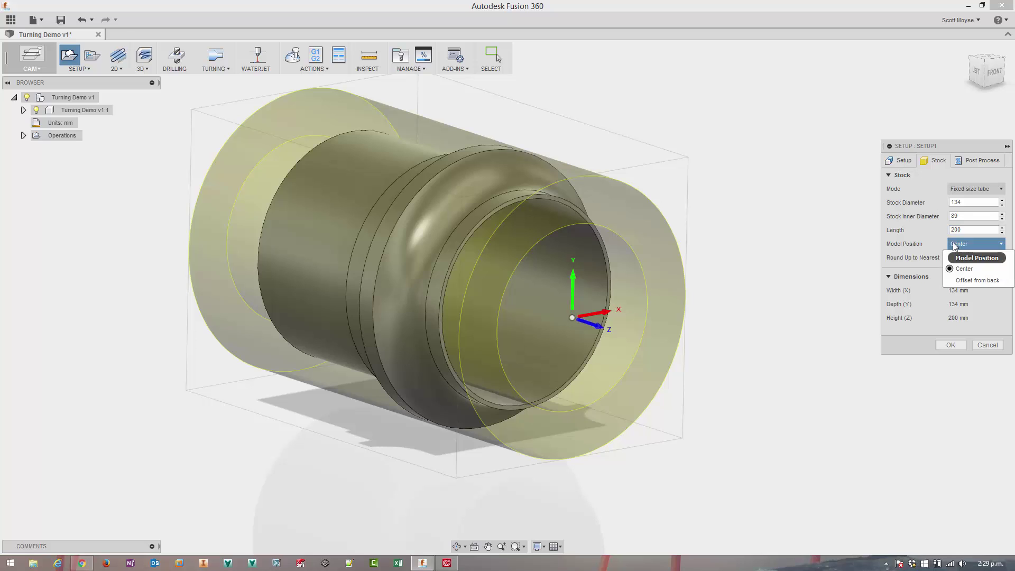
click(974, 257)
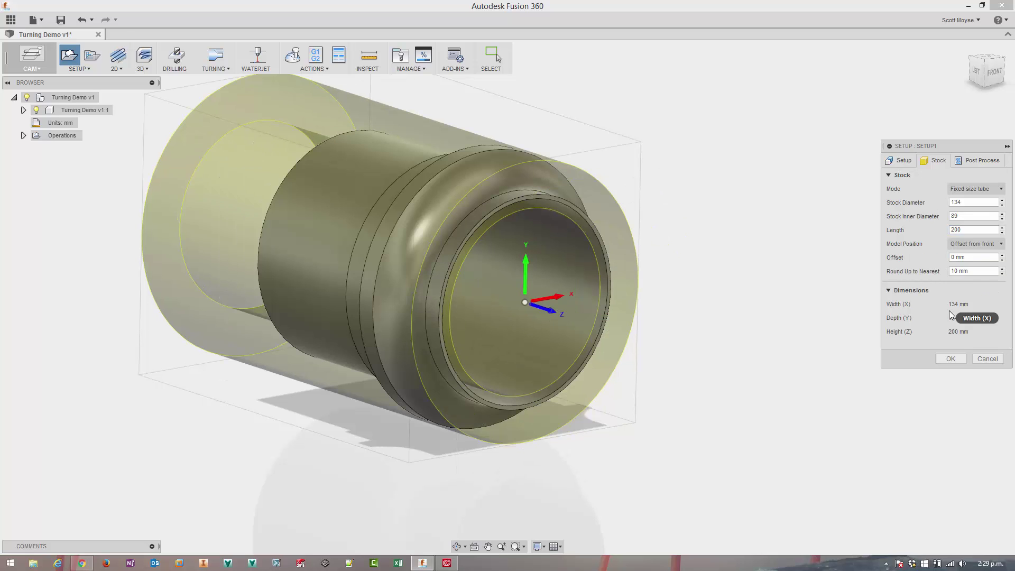
double_click(952, 257)
text(1)
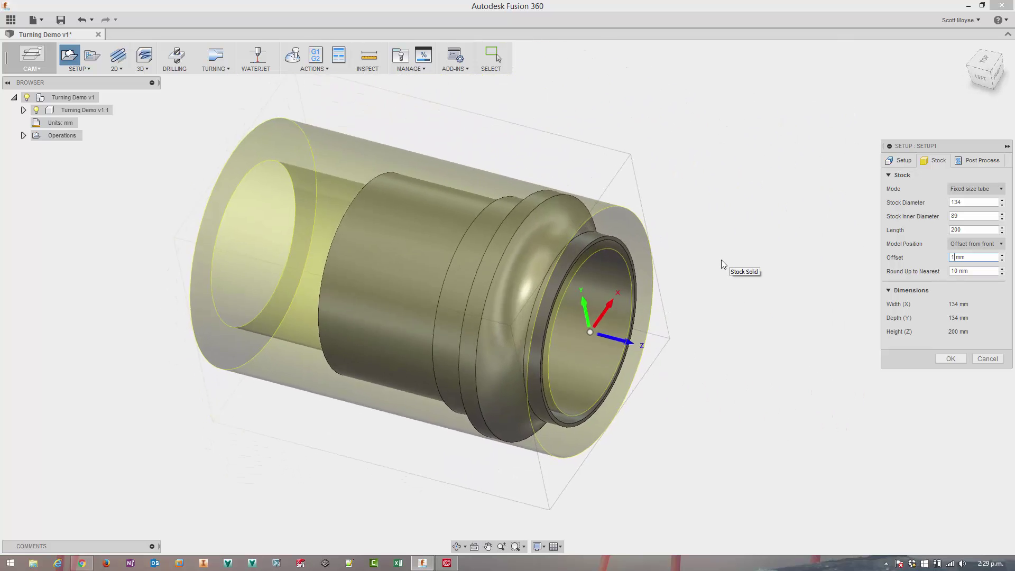
click(969, 271)
text(1)
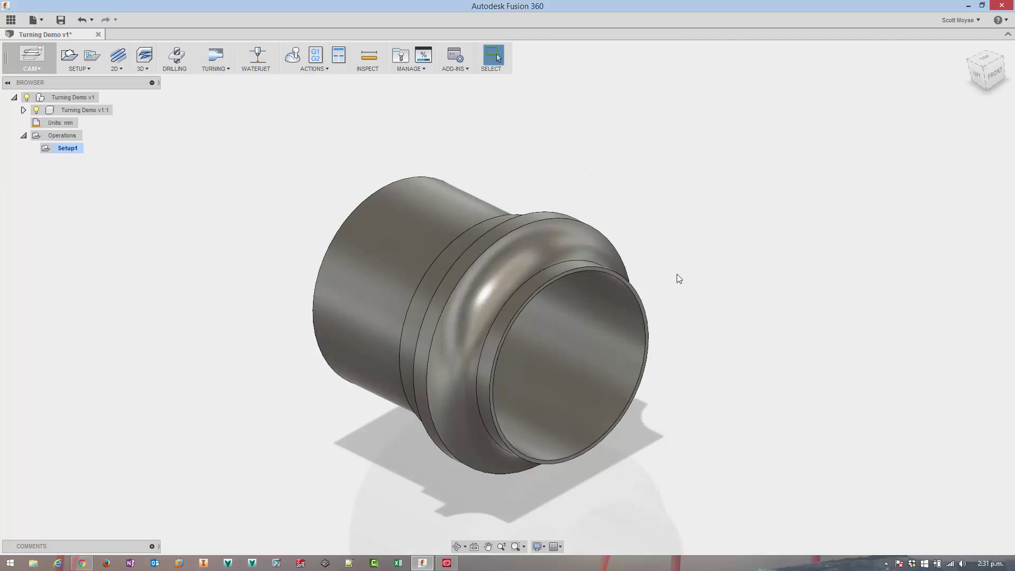
- Start a Turning Face operation and inspect the sample tool 1 - CNMT09T308-DCLN-R in the tool library
click(217, 70)
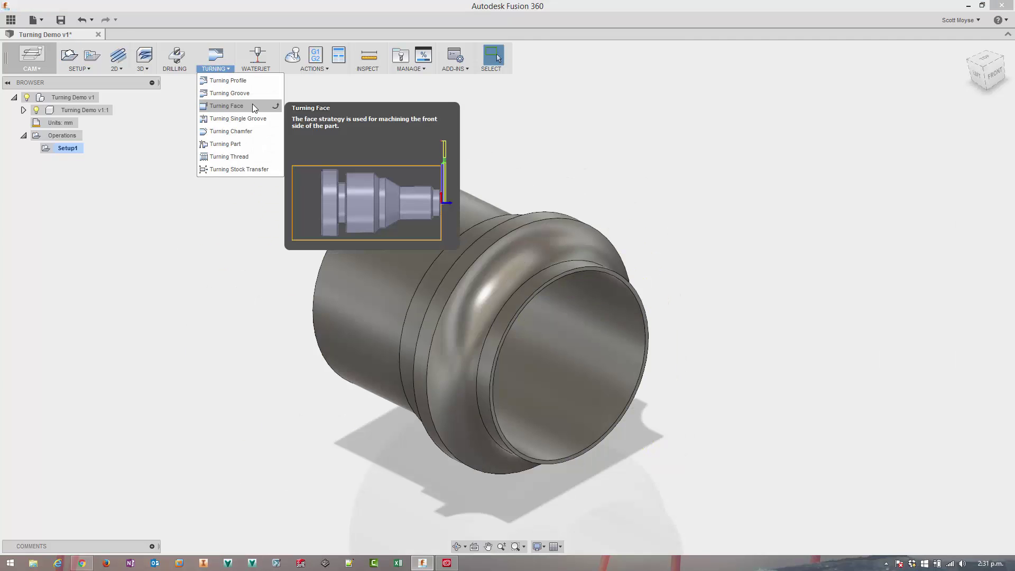
click(228, 106)
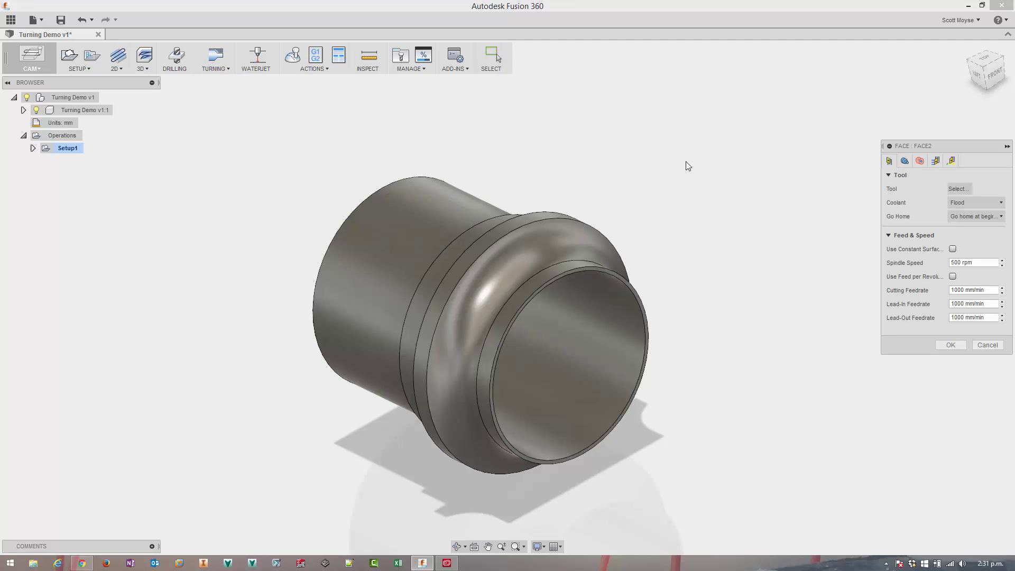
click(958, 188)
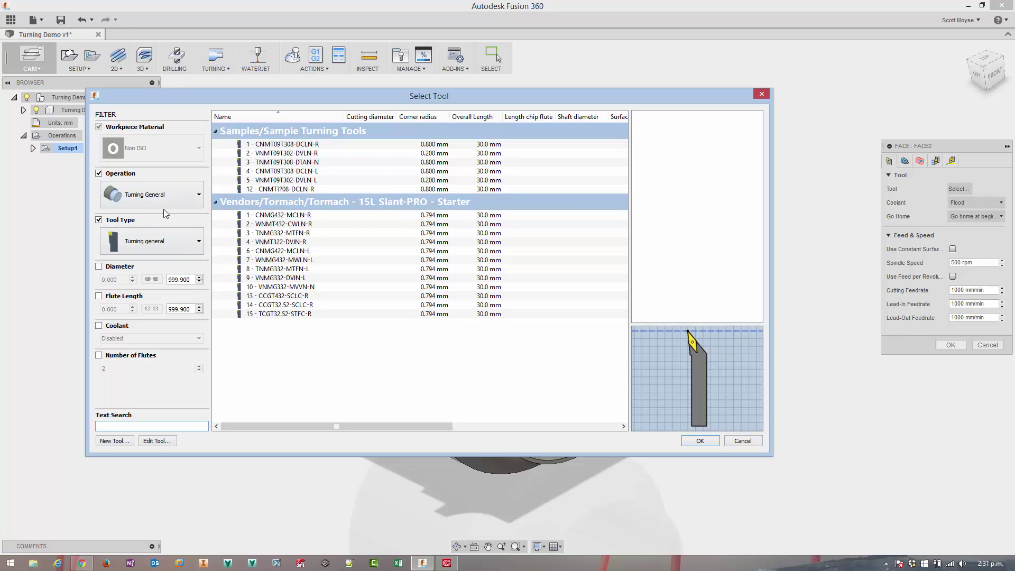
click(296, 144)
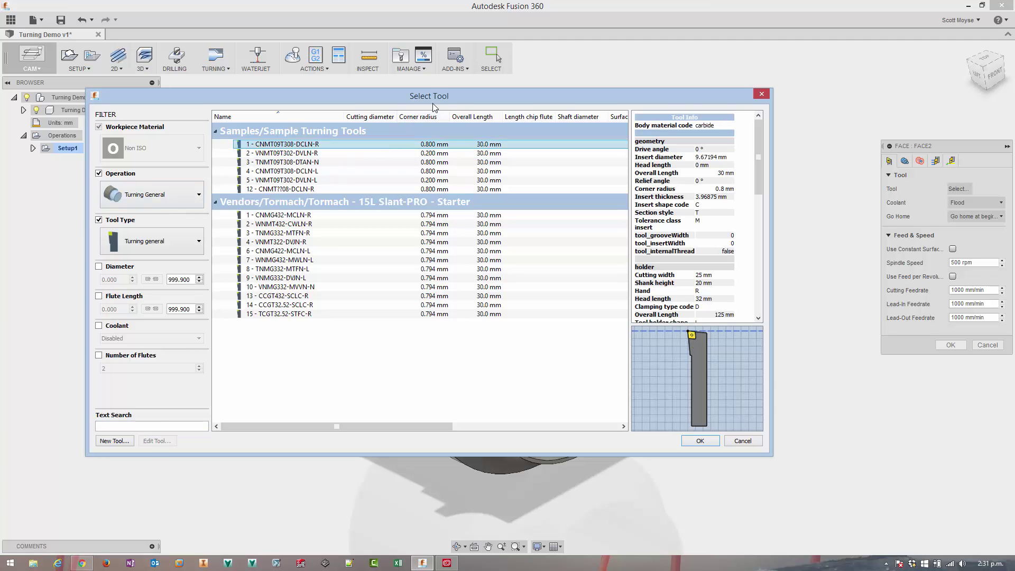
drag(438, 100, 450, 349)
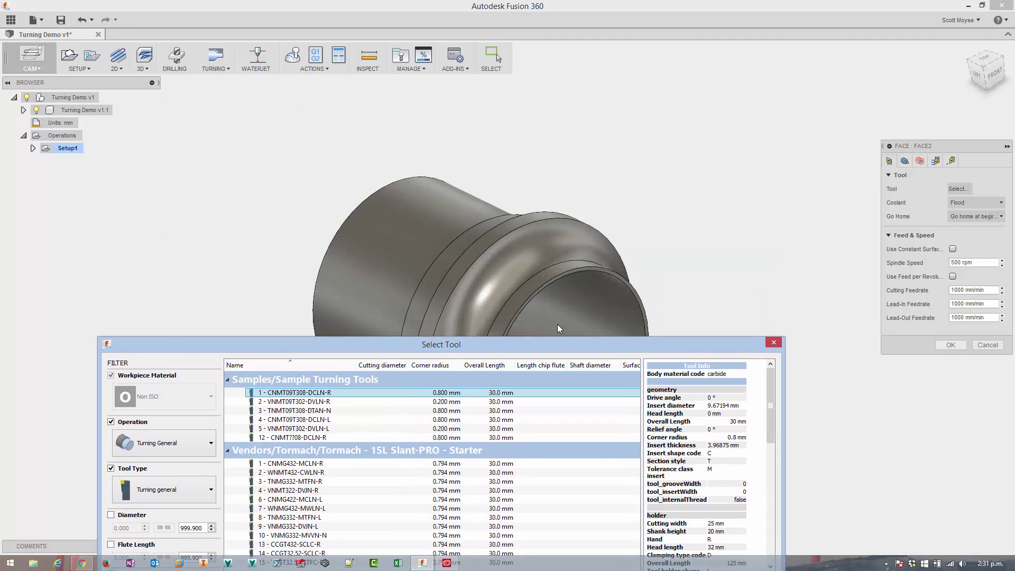
drag(554, 345, 531, 116)
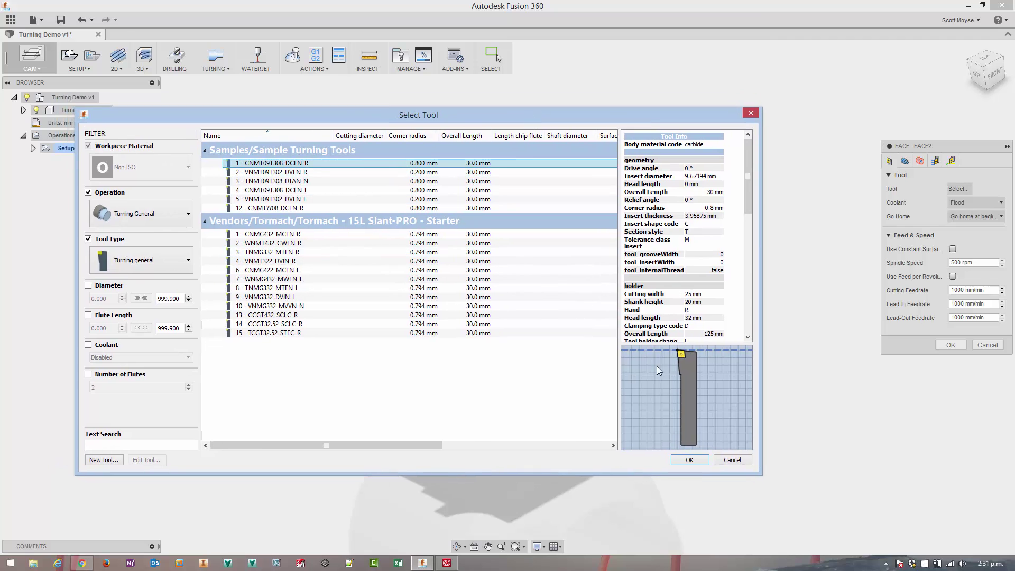
scroll(677, 359, up, 3)
scroll(665, 356, down, 3)
- Inspect the insert of sample tool 2 - VNMT09T302-DVLN-R and assign that tool to the facing operation
click(273, 173)
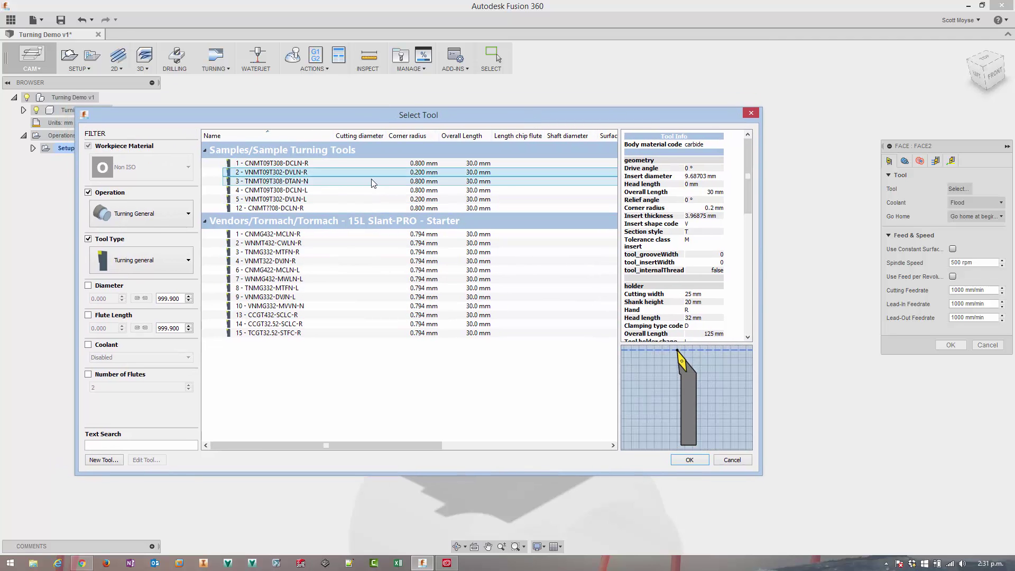
scroll(696, 364, up, 3)
scroll(694, 363, up, 2)
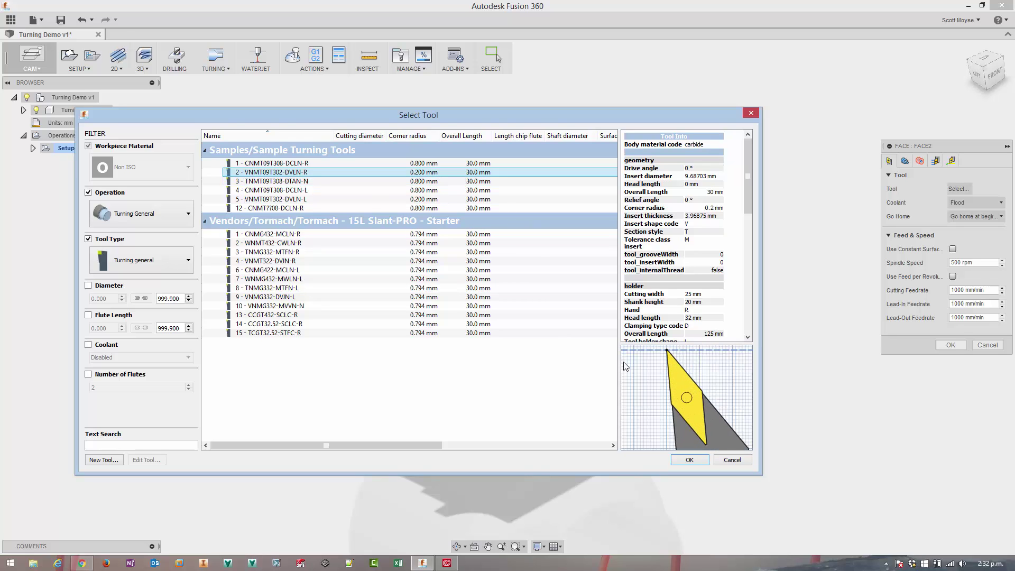
click(689, 460)
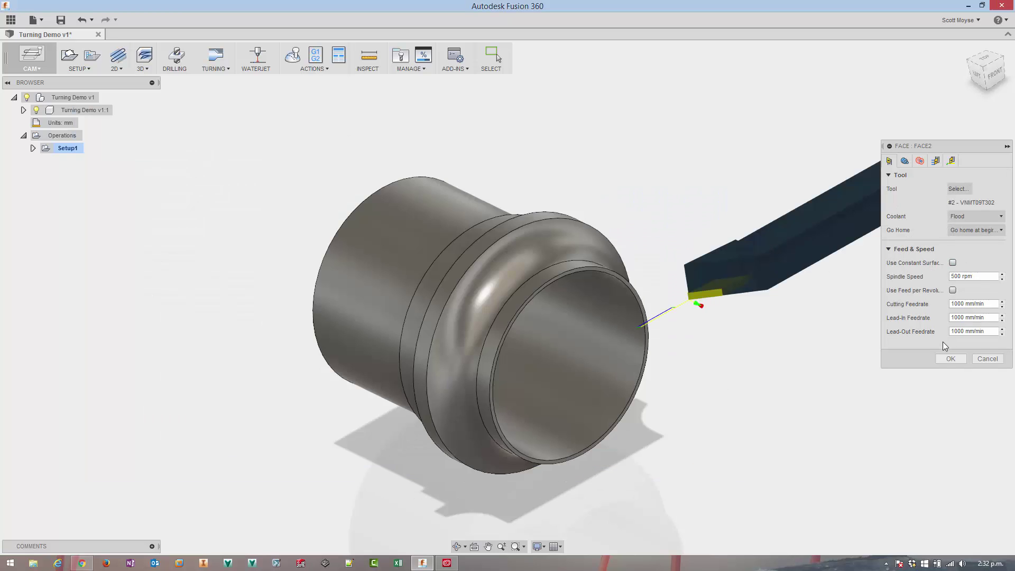
- Review the facing operation's geometry and confinement settings, finish the operation, and display its toolpath
click(905, 162)
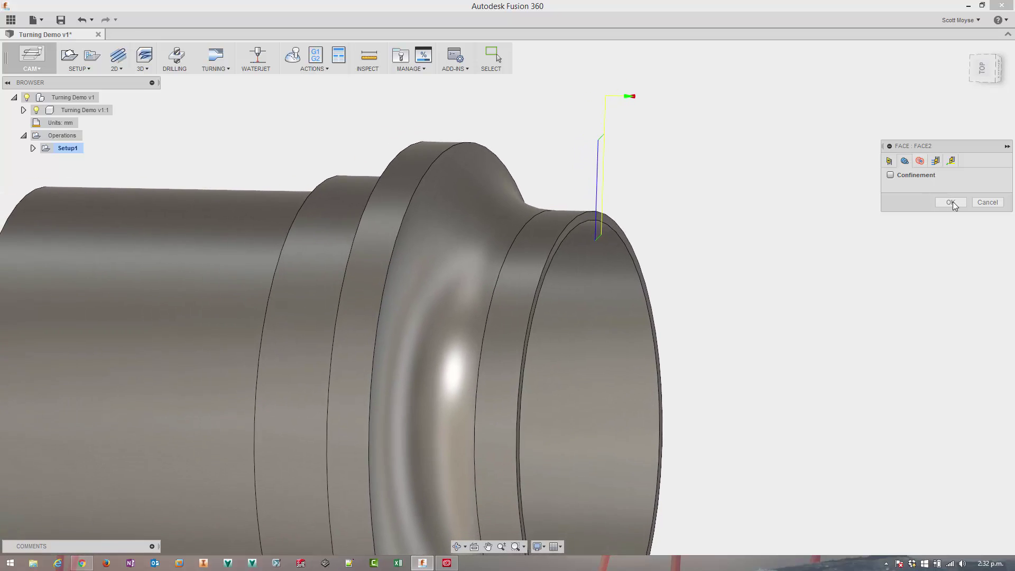
click(951, 203)
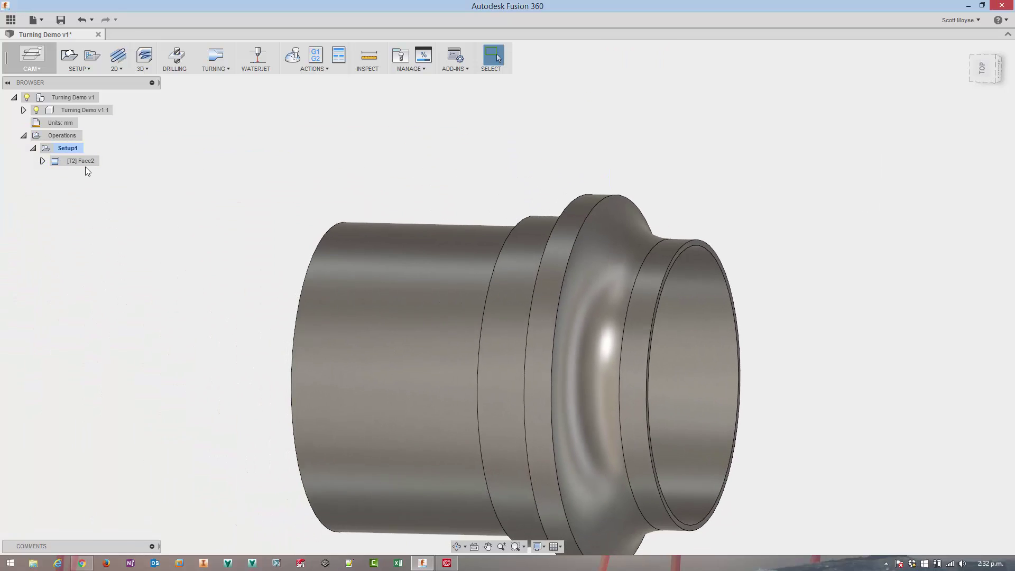
click(80, 160)
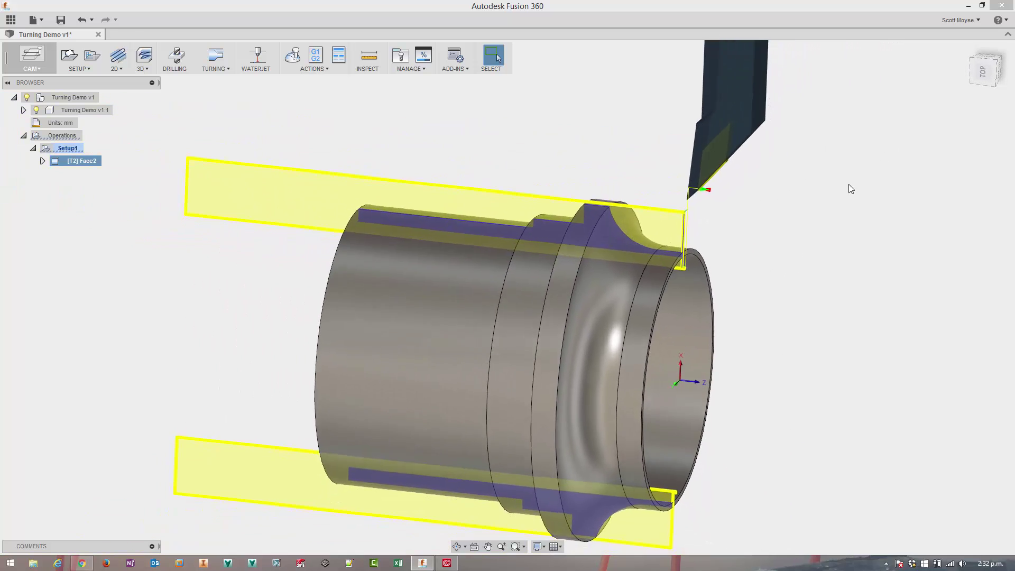
- Start a simulation of the facing operation and display the stock in standard mode with material colorization and the Metal material
click(293, 56)
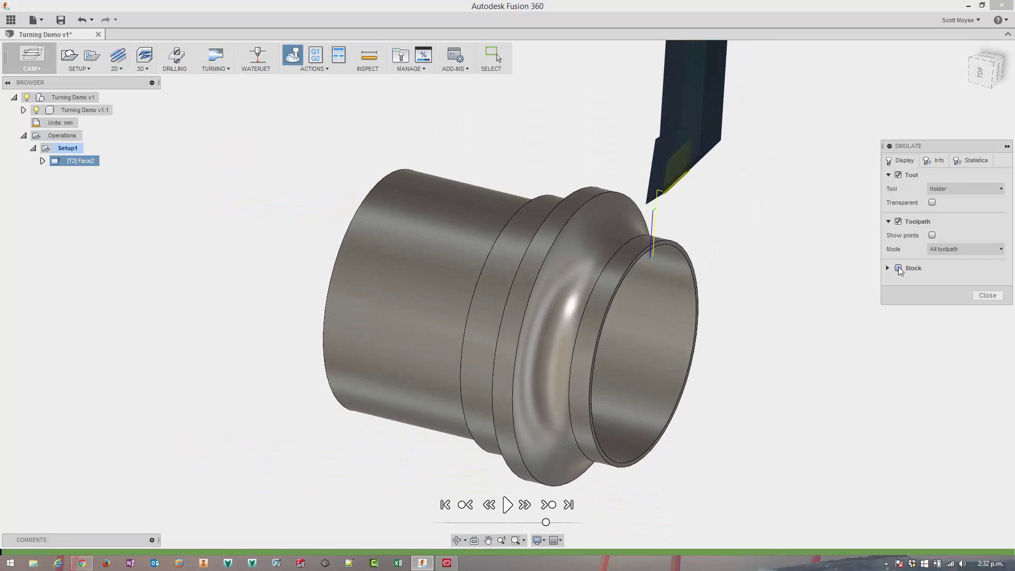
click(899, 268)
click(960, 282)
click(961, 295)
click(960, 296)
click(957, 313)
click(958, 313)
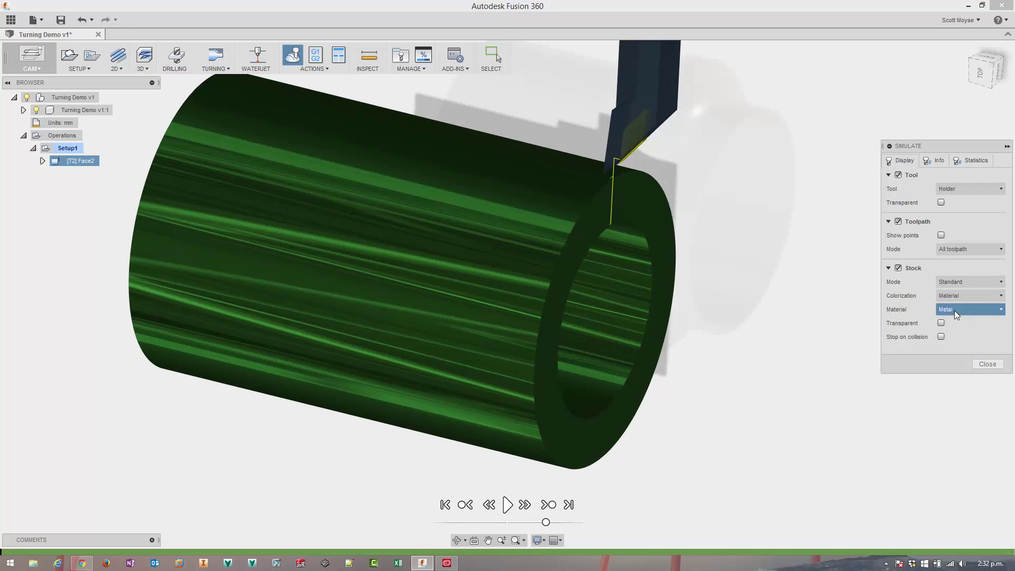
click(947, 331)
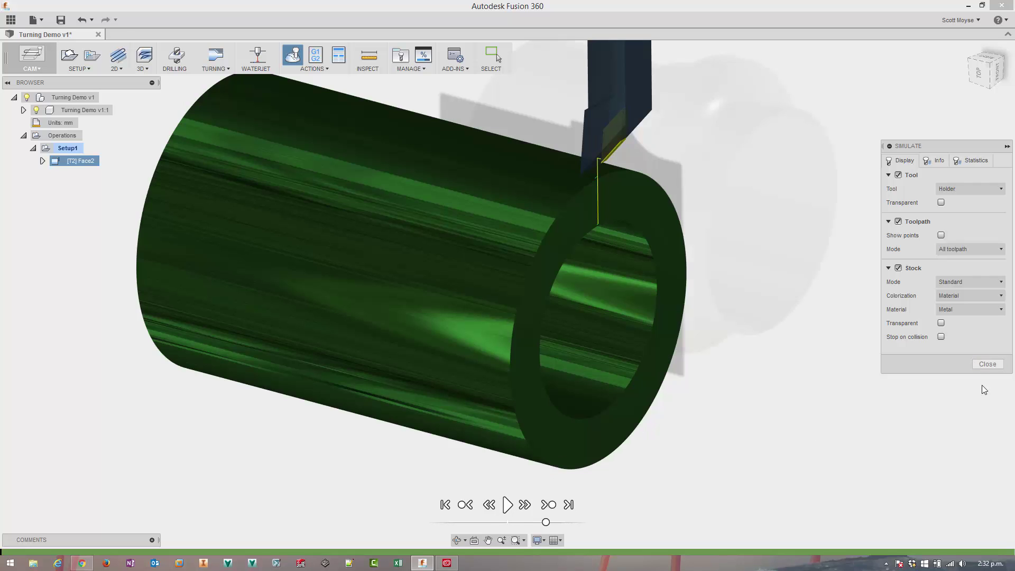
- Play the facing simulation, examine the faced front end of the tube stock, and close the simulation
click(987, 365)
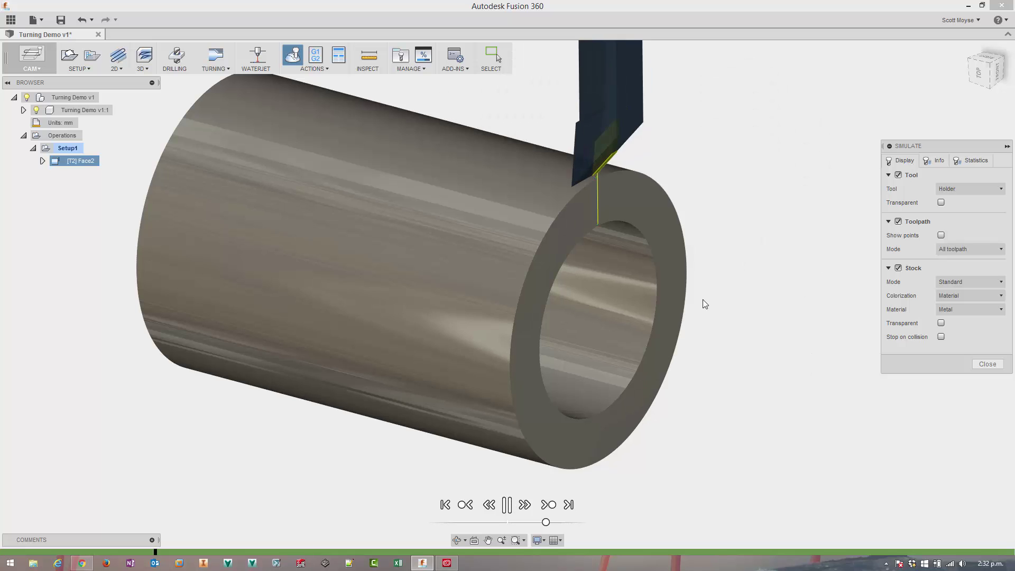
scroll(703, 300, up, 5)
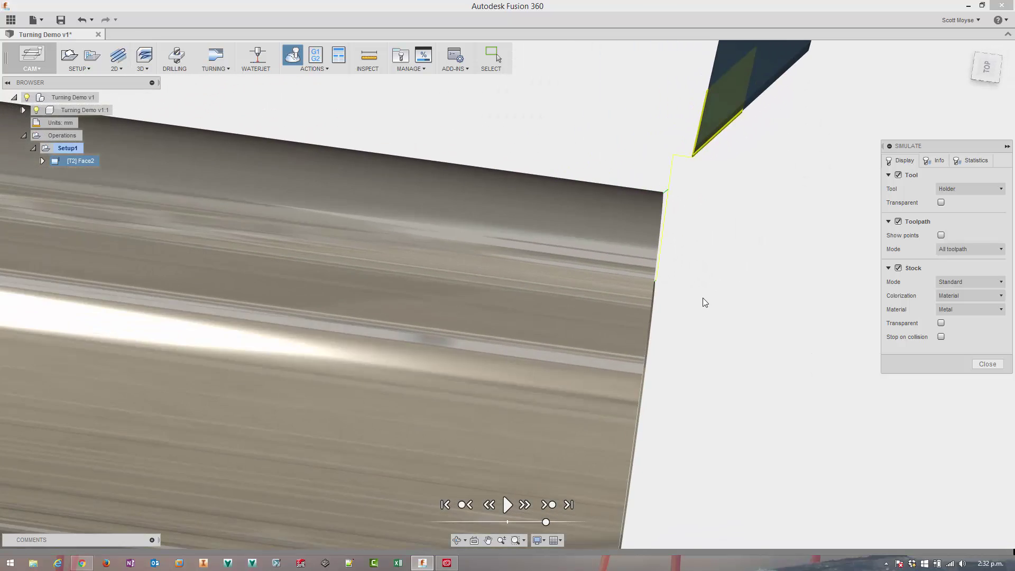
scroll(646, 272, up, 2)
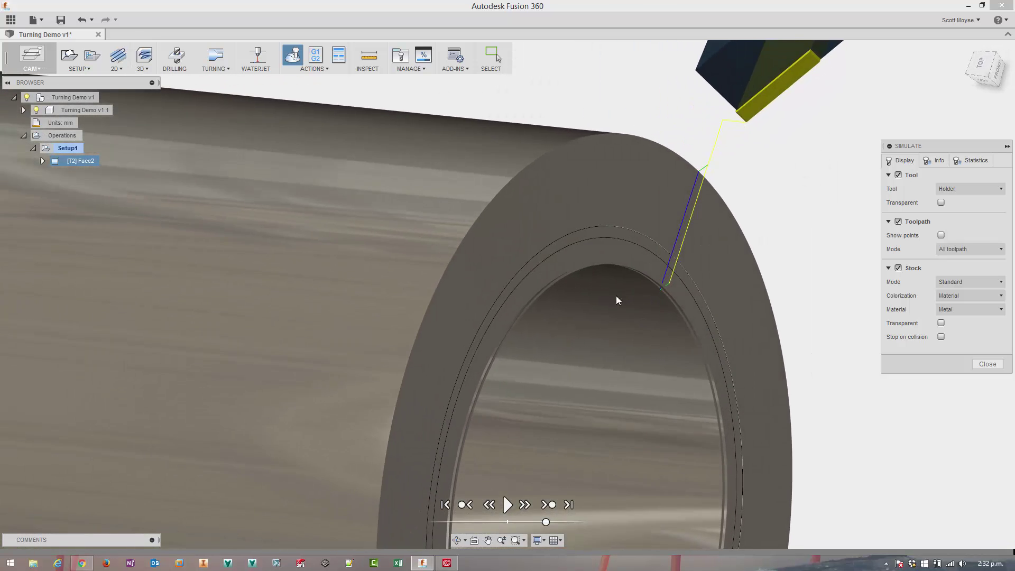
scroll(777, 208, down, 5)
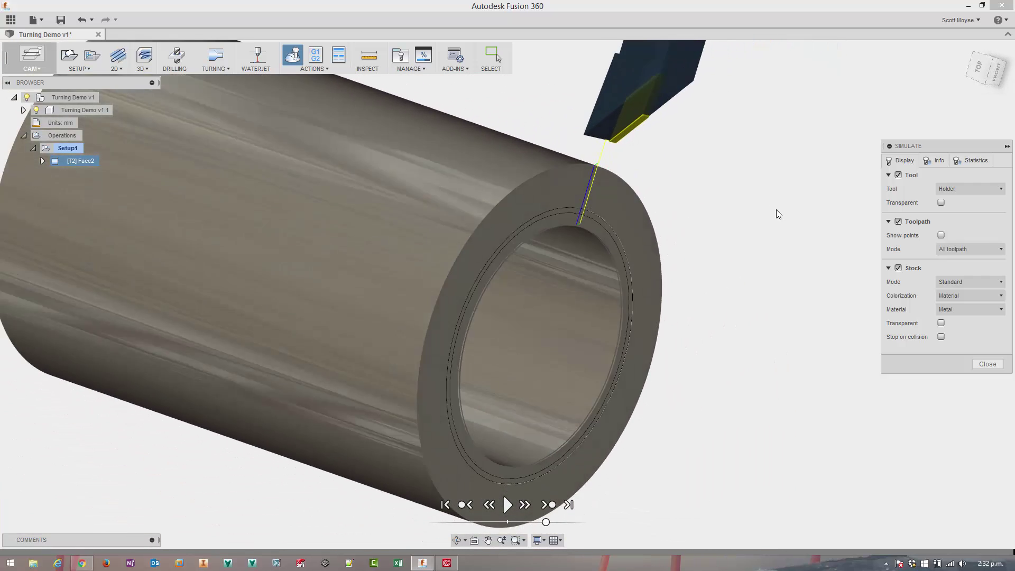
scroll(777, 209, down, 3)
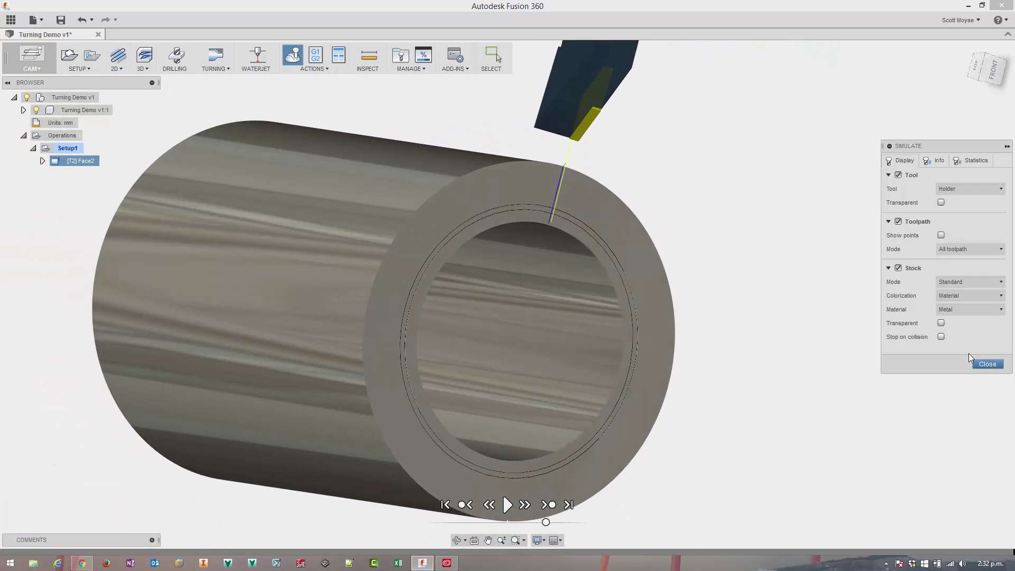
click(988, 364)
- Create a Turning Profile operation and review its outside profiling, confinement, clearance and radius settings
shift+middle_drag(753, 164, 90, 158)
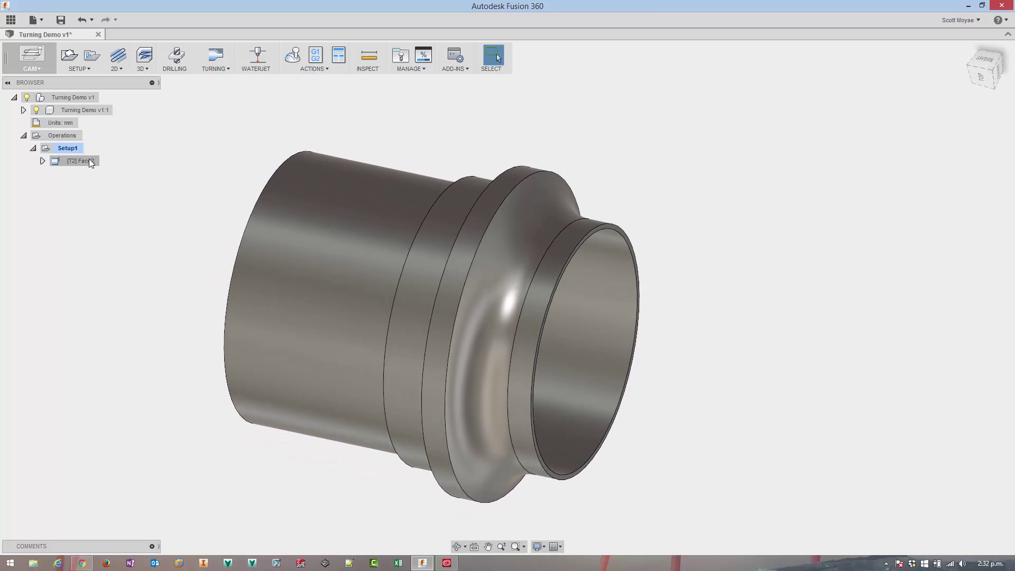
click(211, 70)
click(228, 82)
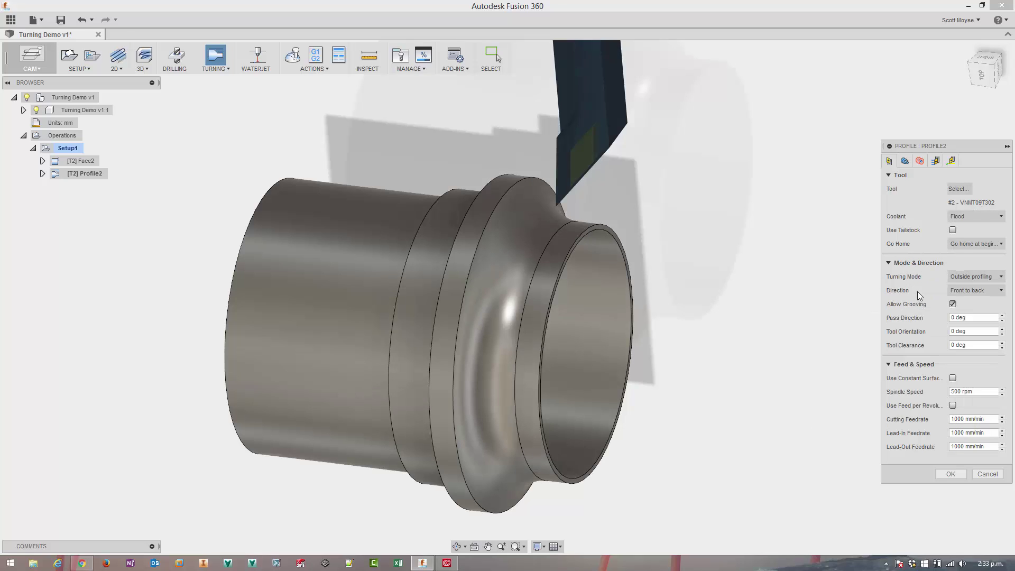
shift+middle_drag(661, 201, 905, 143)
click(905, 161)
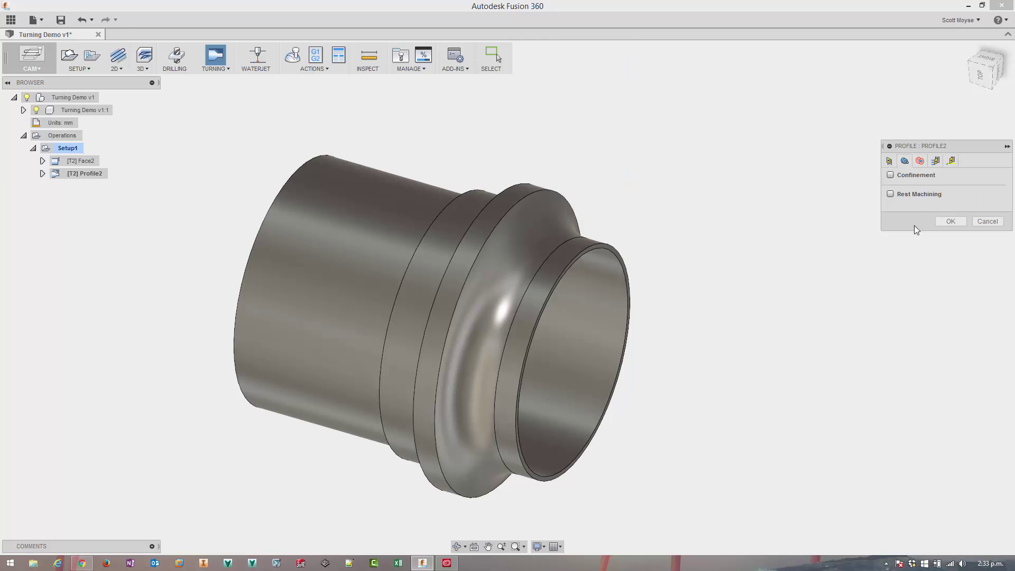
click(920, 162)
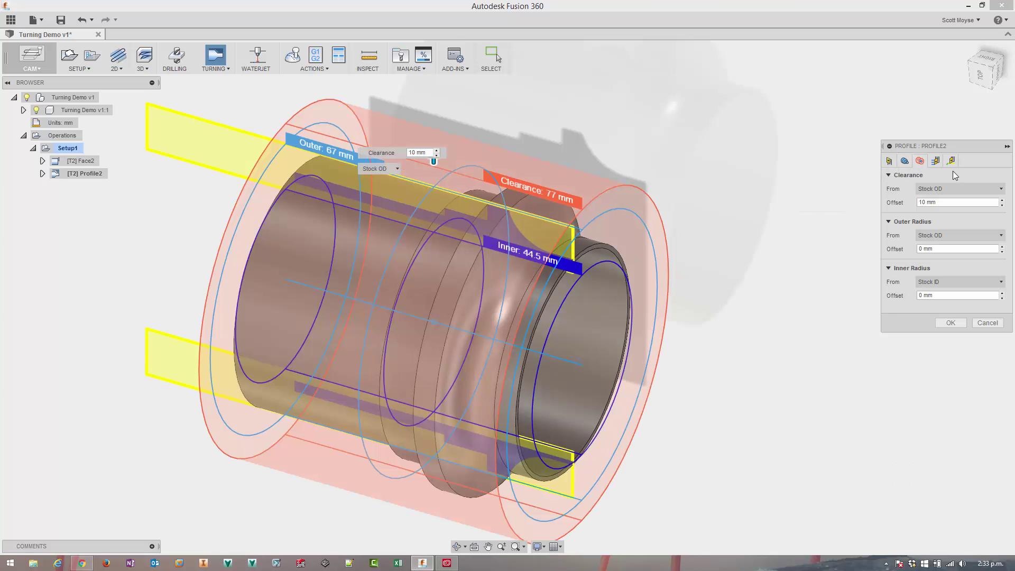
- Turn off finishing passes for the profile operation, review its linking settings, and generate the roughing toolpath
click(936, 160)
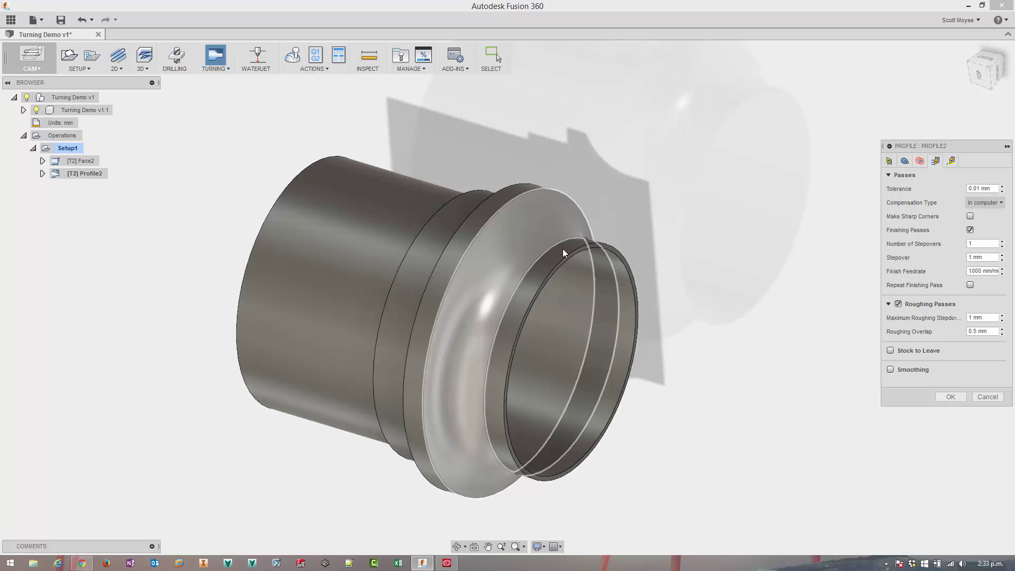
click(971, 230)
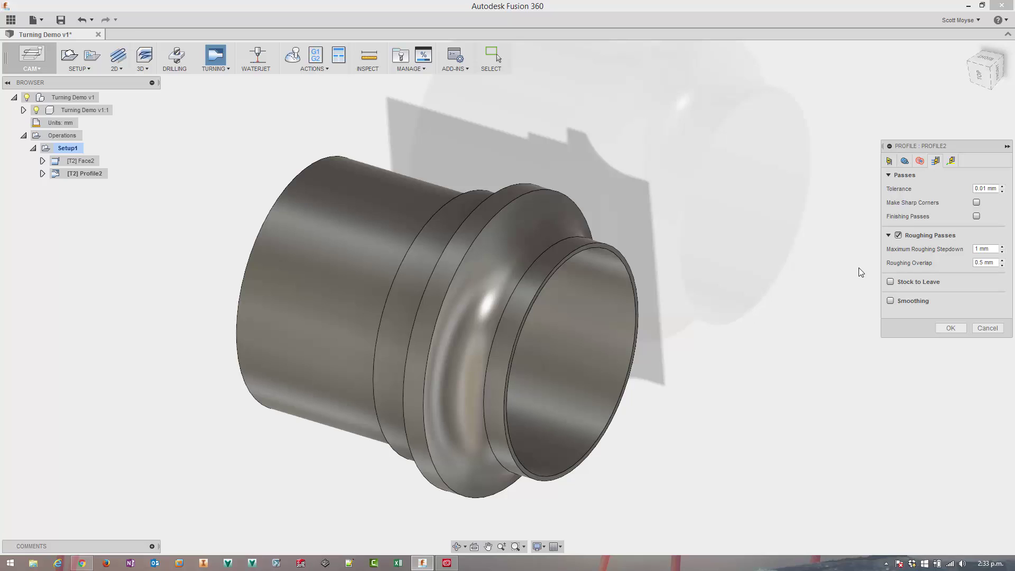
click(951, 161)
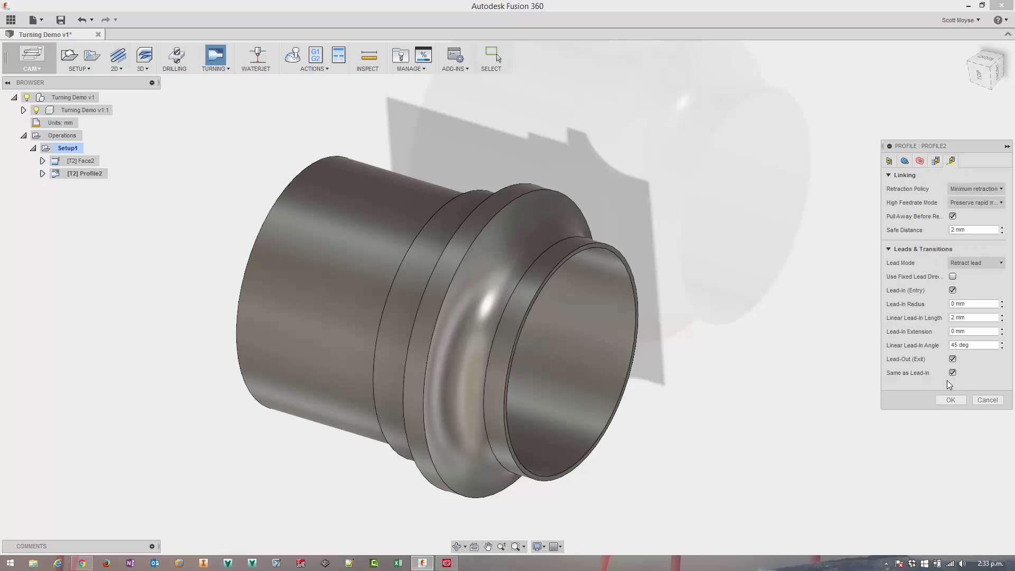
click(947, 400)
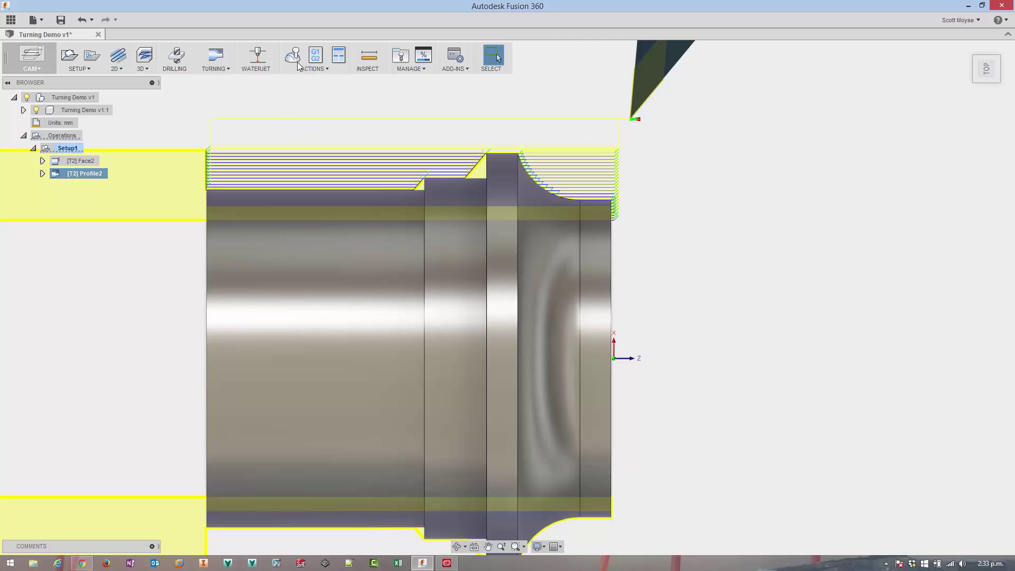
- Simulate all operations in Setup1 together with the stock shown as transparent
click(66, 148)
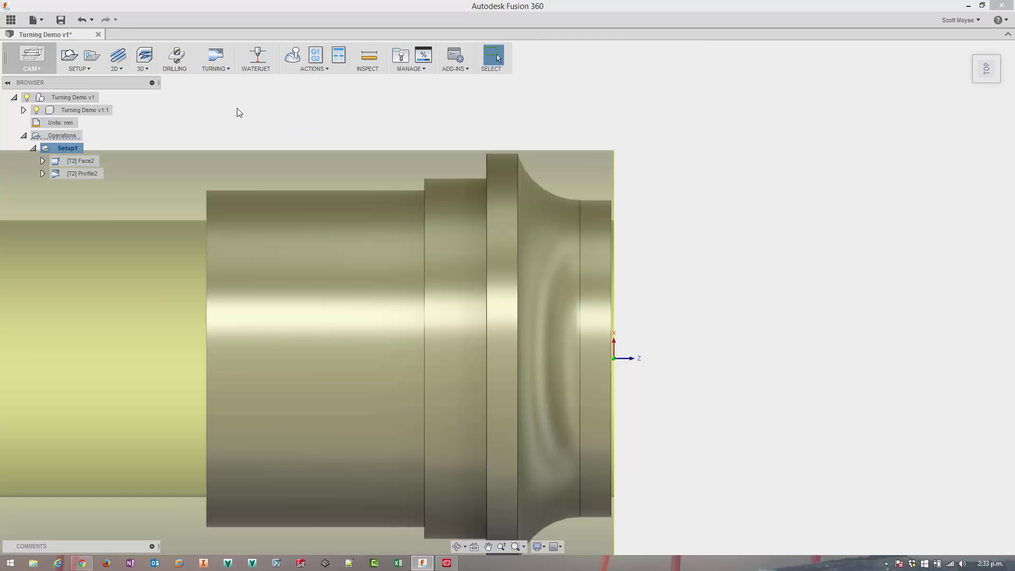
click(294, 55)
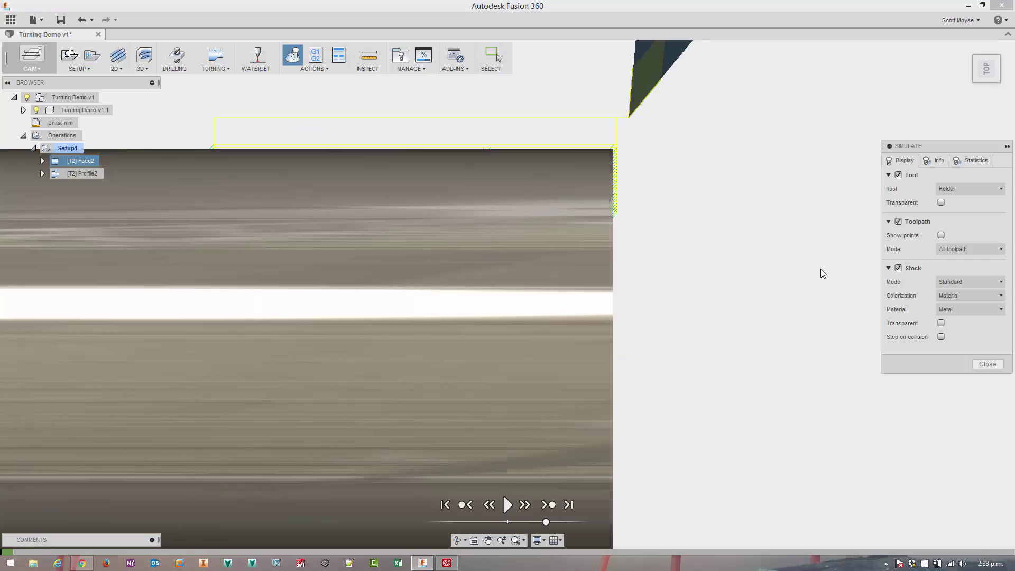
click(509, 504)
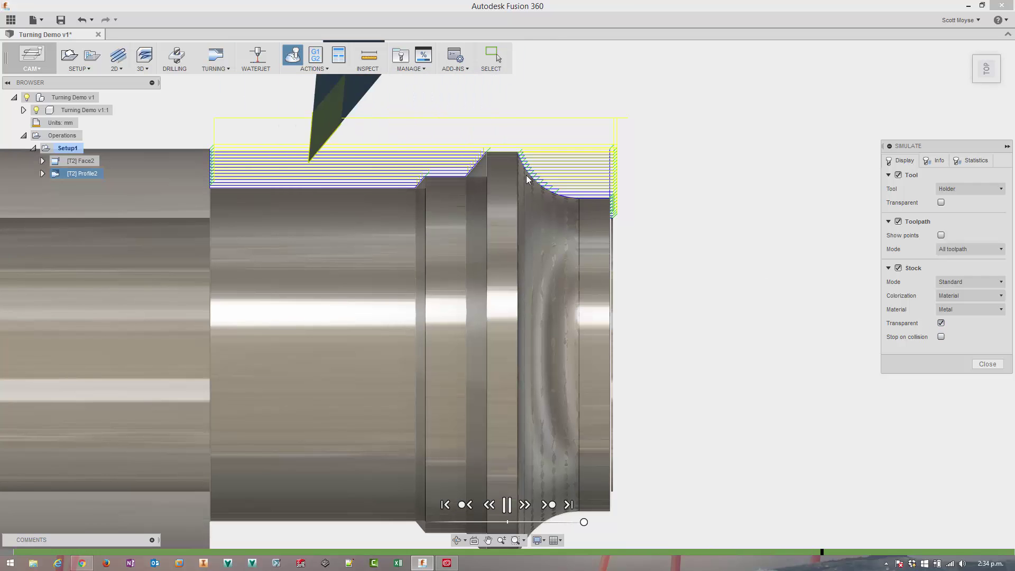
- Examine the simulated stock along the curved shoulder, flange and steps against the roughing passes, then close the simulation
scroll(548, 189, up, 2)
scroll(547, 189, up, 5)
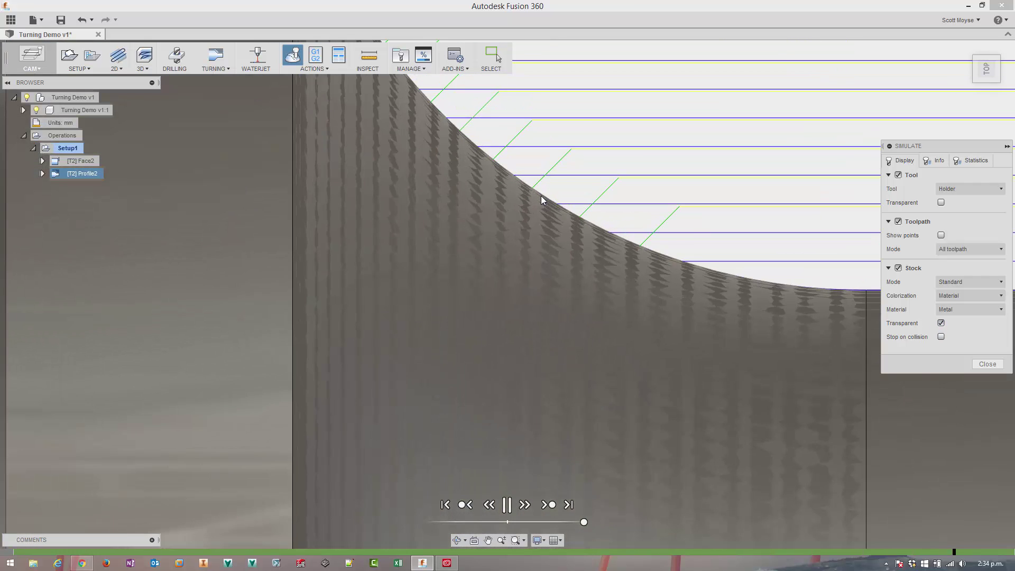
scroll(592, 227, down, 4)
scroll(705, 231, up, 1)
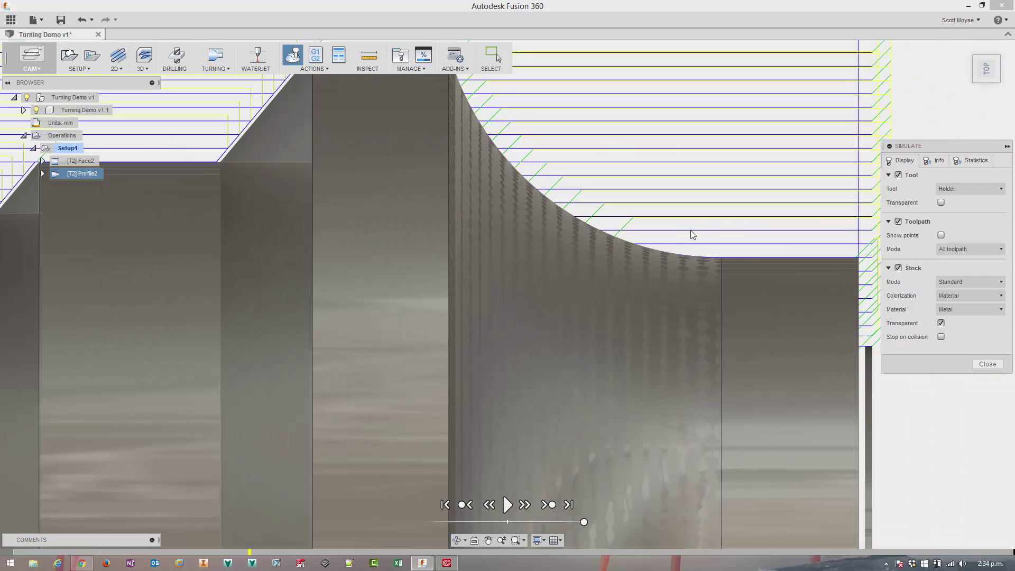
scroll(164, 189, down, 5)
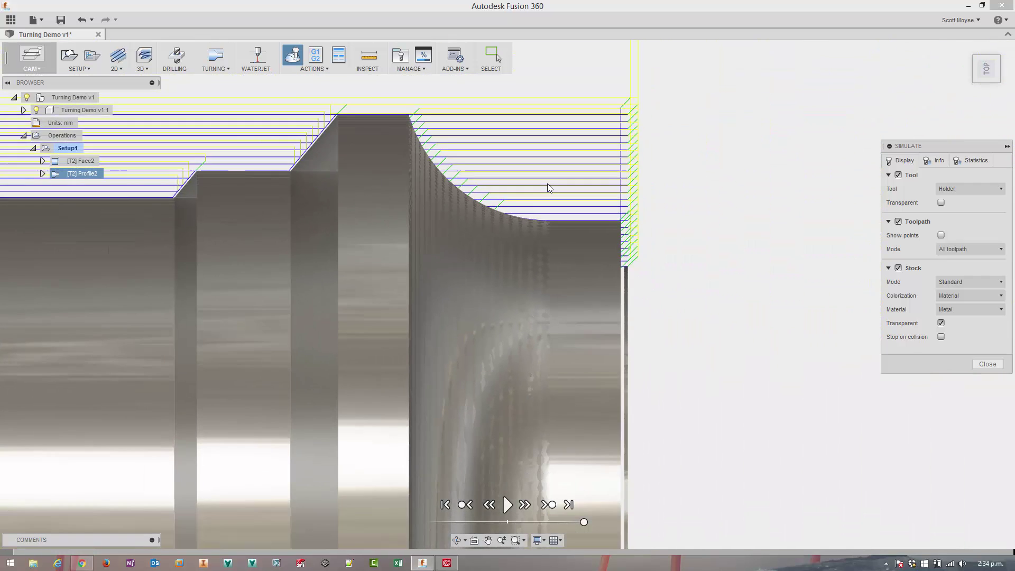
scroll(709, 278, down, 2)
shift+middle_drag(709, 278, 683, 259)
scroll(656, 243, up, 5)
scroll(639, 227, down, 6)
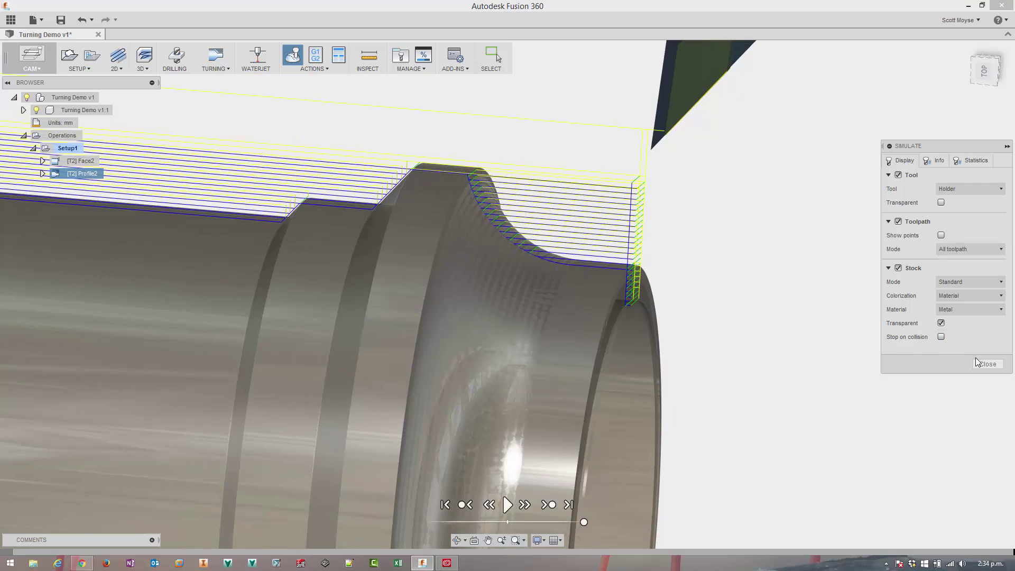
click(986, 364)
- Enable stock to leave on the profile operation with 0.1 mm axially, adjust the radial allowance, and regenerate the toolpath
double_click(65, 175)
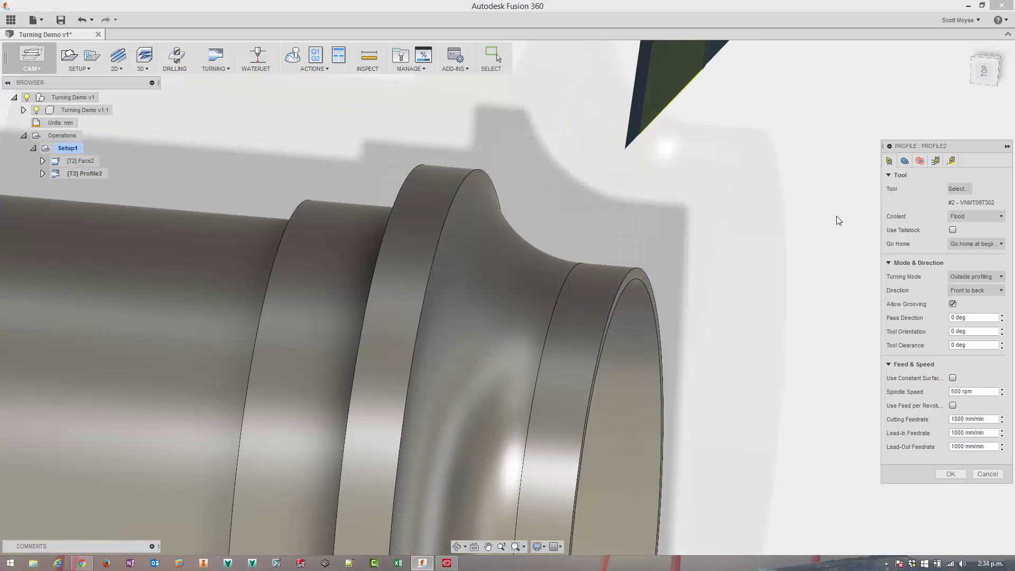
click(936, 160)
click(891, 283)
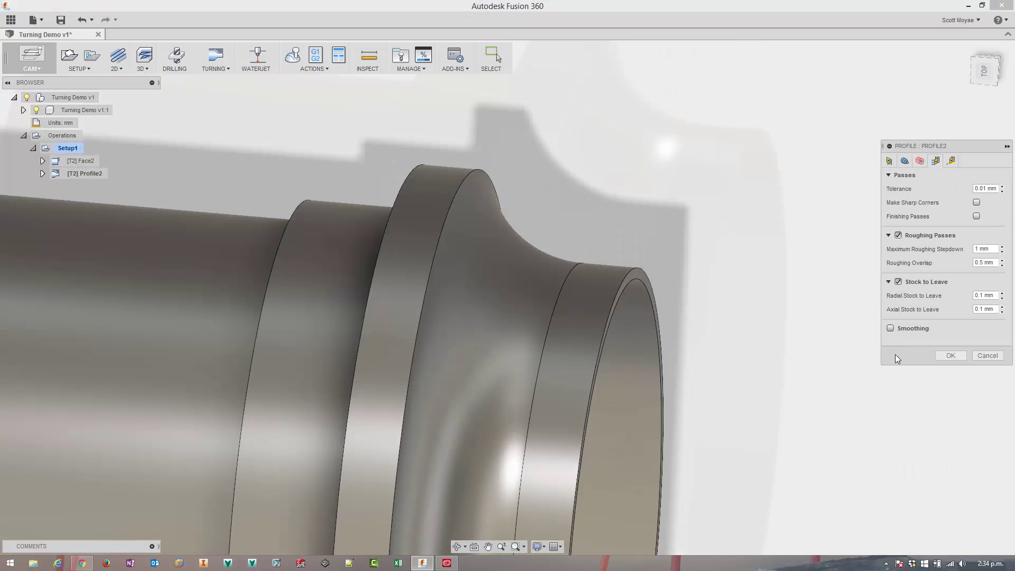
double_click(983, 296)
text(2)
click(949, 355)
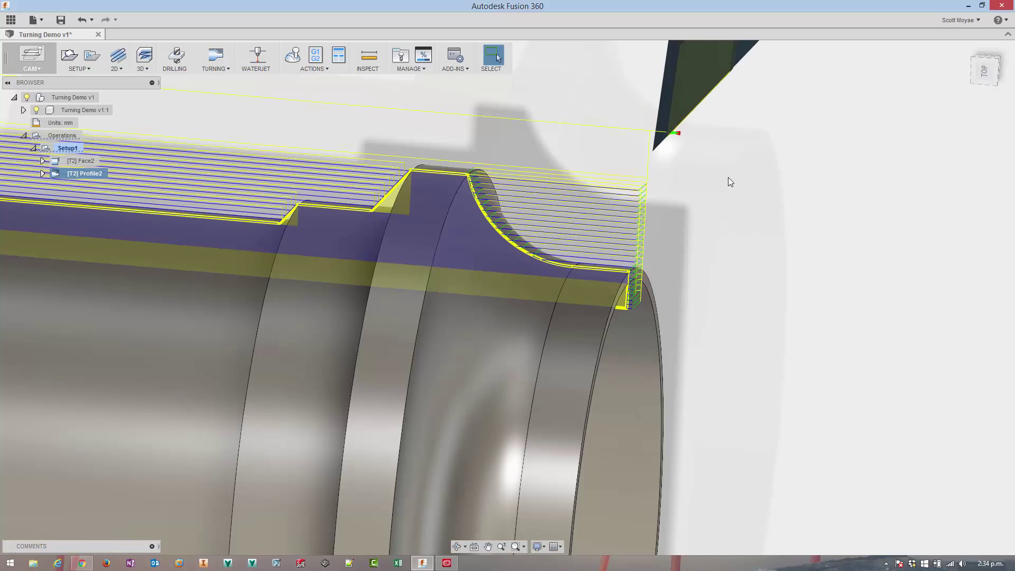
- Duplicate the roughing profile operation Profile2 within Setup1
scroll(426, 178, up, 5)
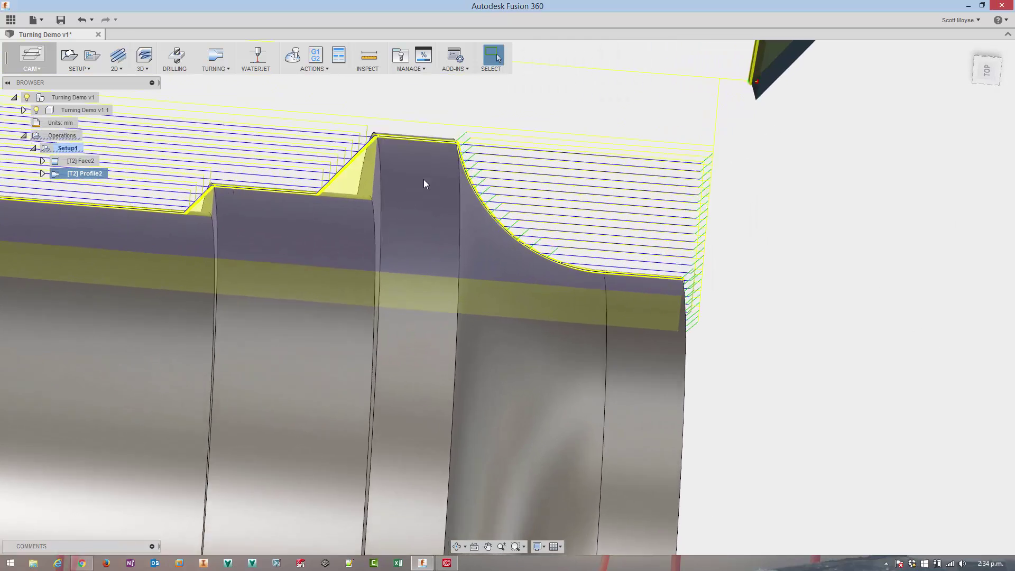
scroll(423, 184, down, 5)
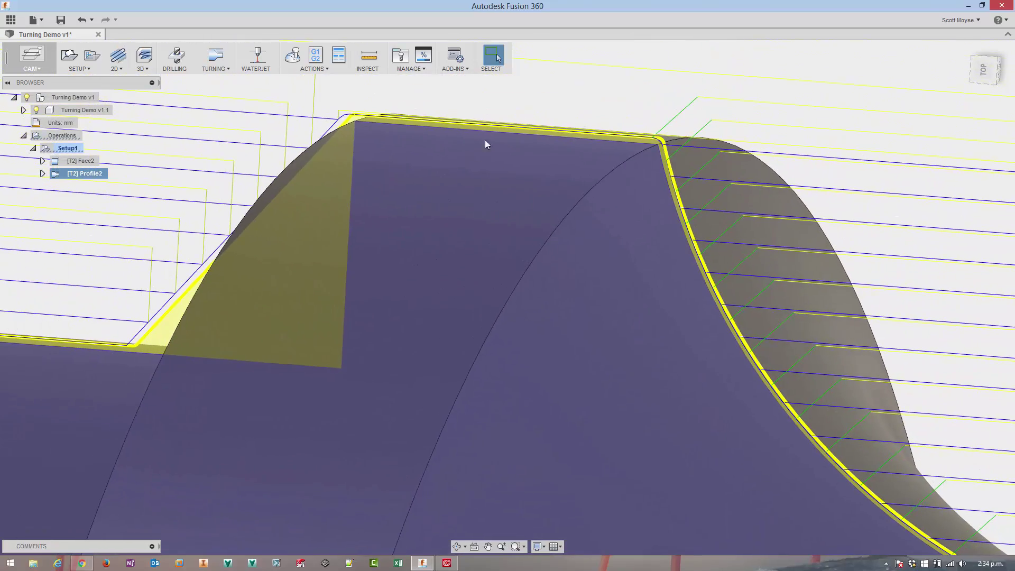
scroll(764, 178, down, 5)
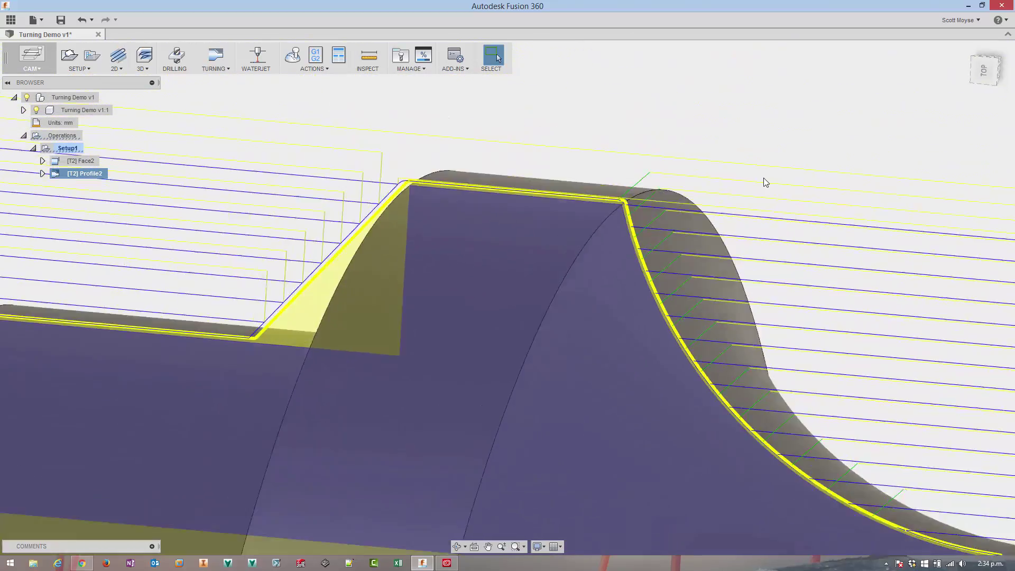
shift+middle_drag(764, 177, 541, 191)
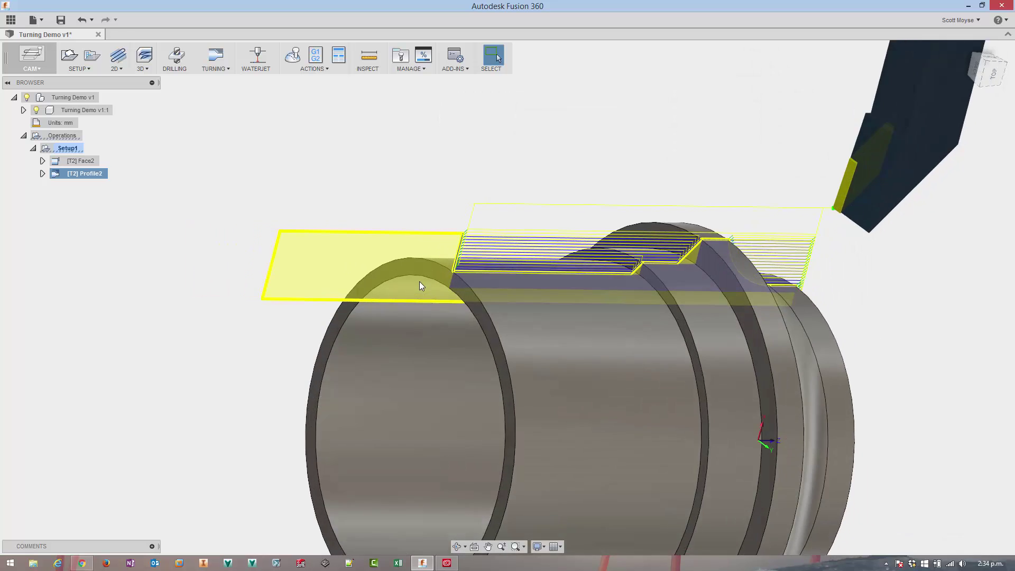
shift+middle_drag(420, 281, 765, 182)
right_click(54, 173)
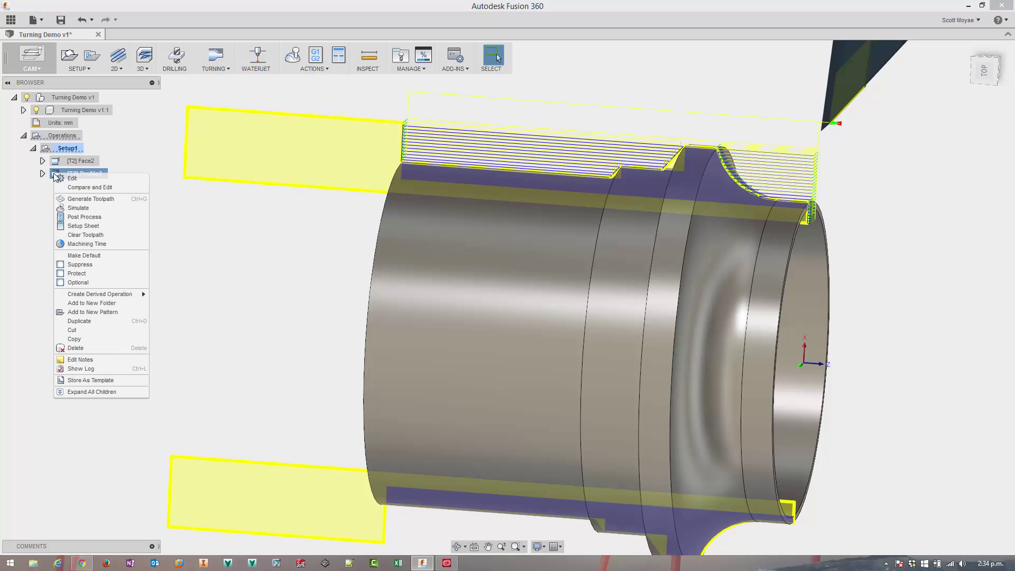
click(74, 321)
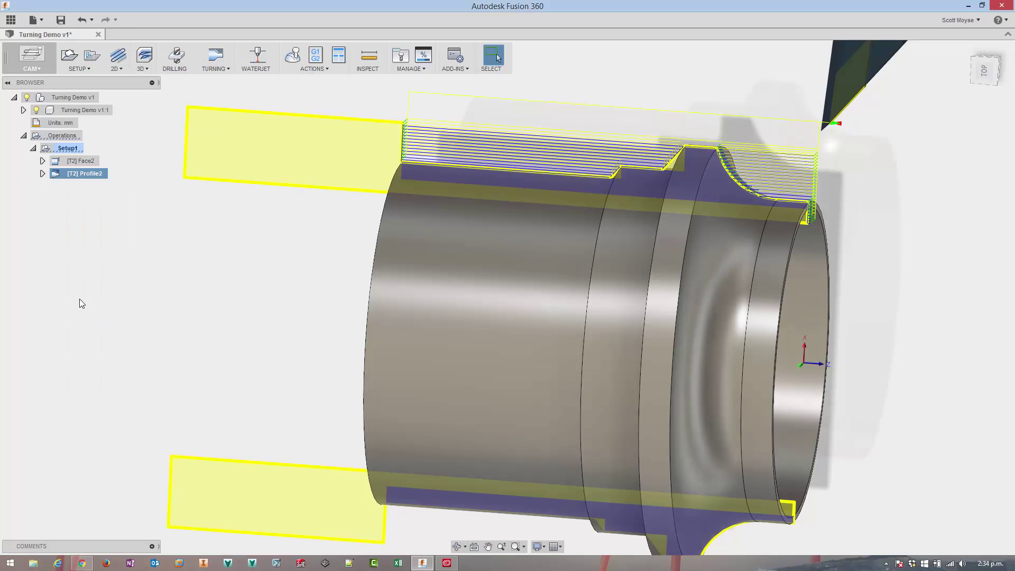
- Disable grooving in the original Profile2 operation and regenerate its toolpath
double_click(55, 174)
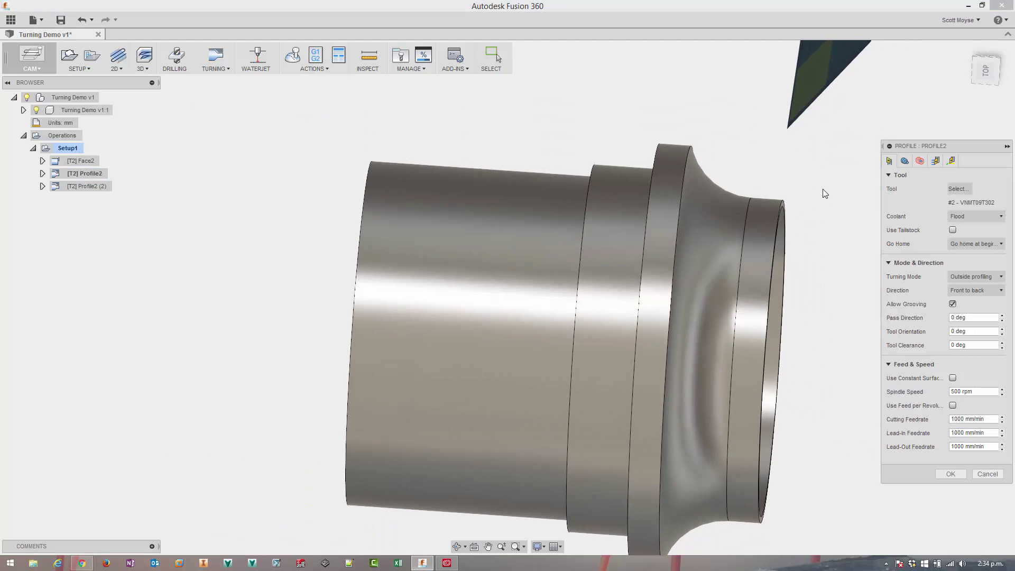
click(905, 161)
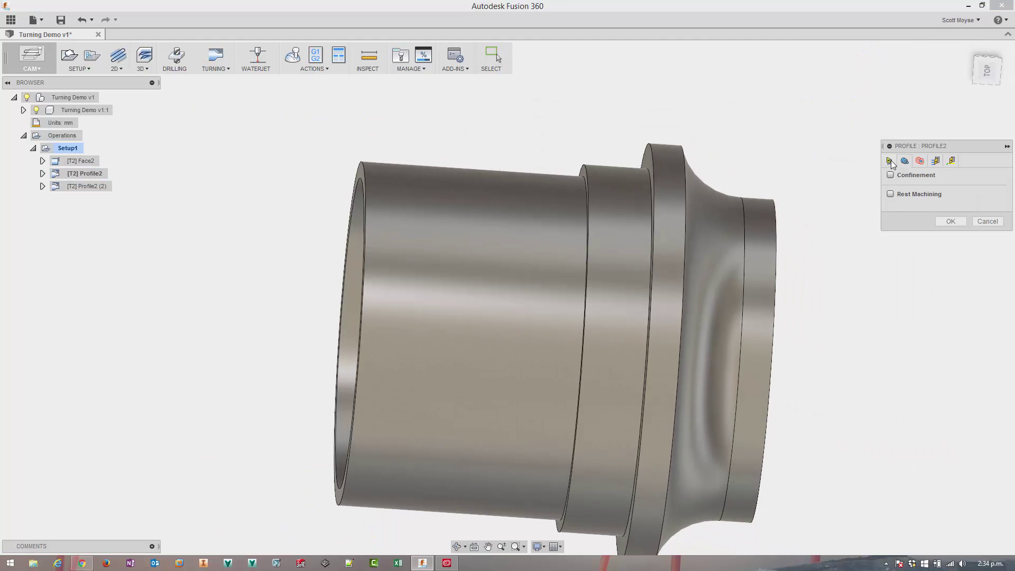
click(890, 160)
click(954, 305)
click(950, 474)
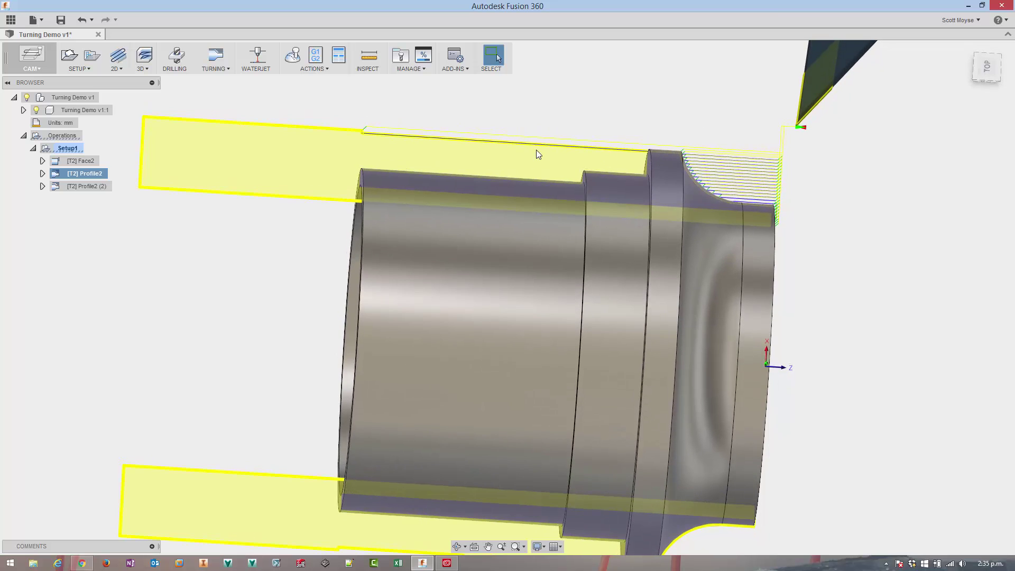
- Enable confinement on the duplicated Profile2 (2) operation, bounded by the flange's rear face and the long cylinder's open end face
shift+middle_drag(388, 188, 652, 158)
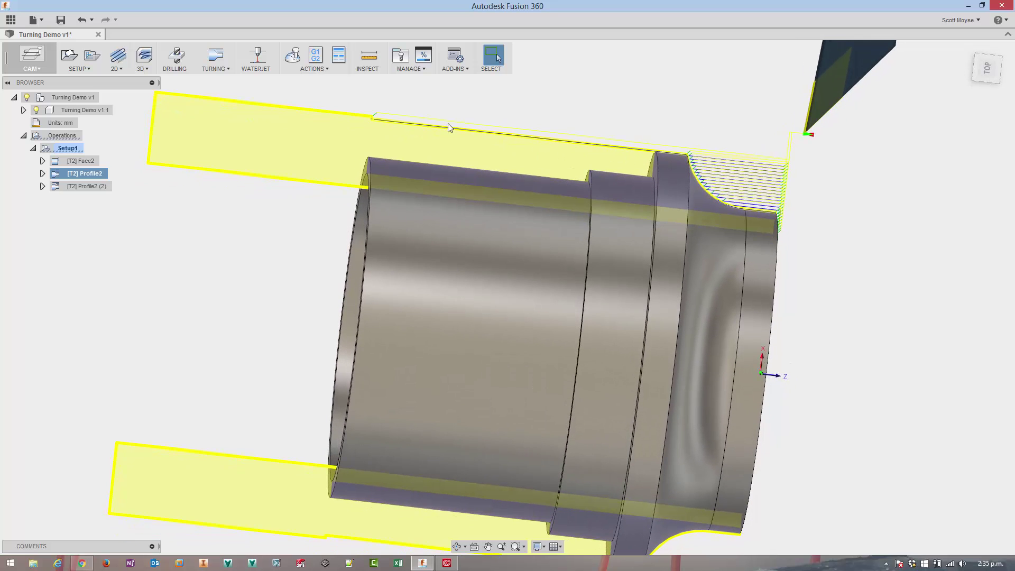
shift+middle_drag(365, 120, 670, 158)
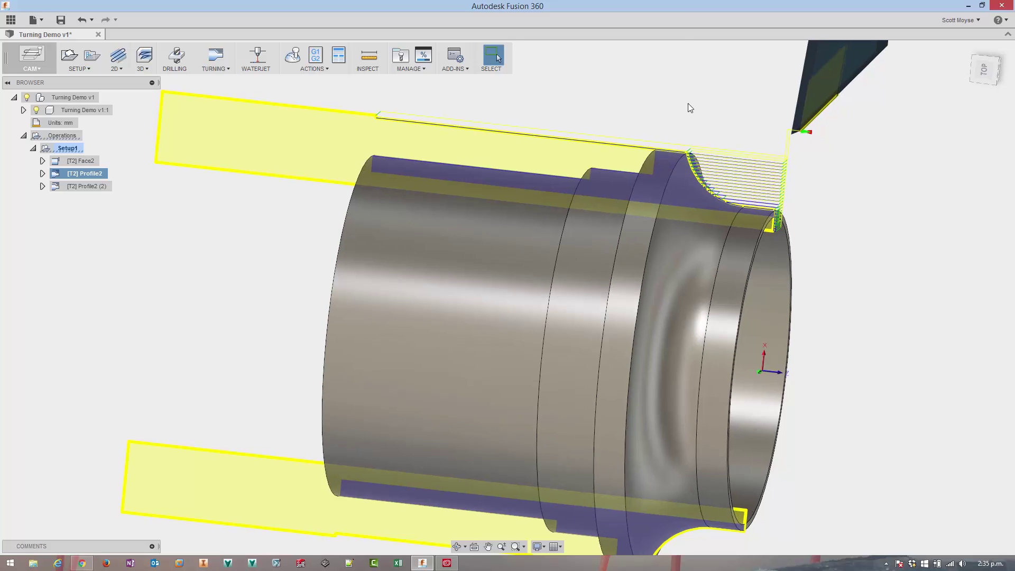
scroll(704, 109, down, 2)
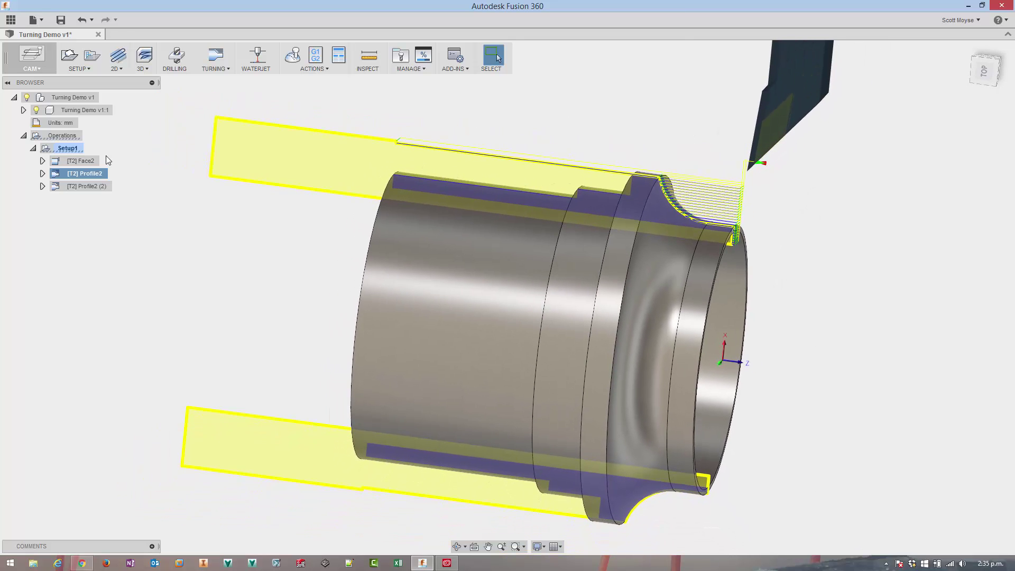
click(56, 187)
click(480, 135)
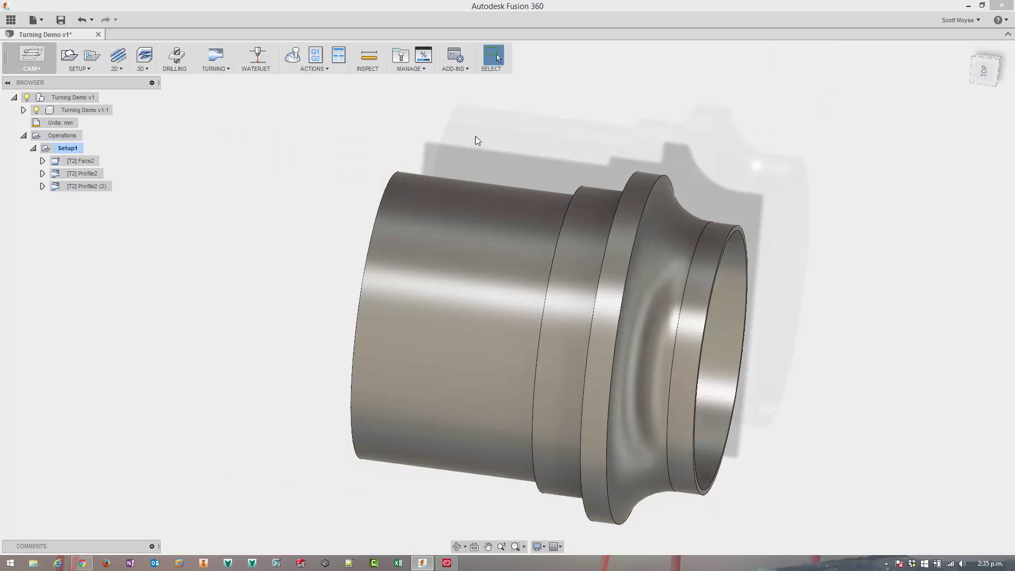
double_click(56, 188)
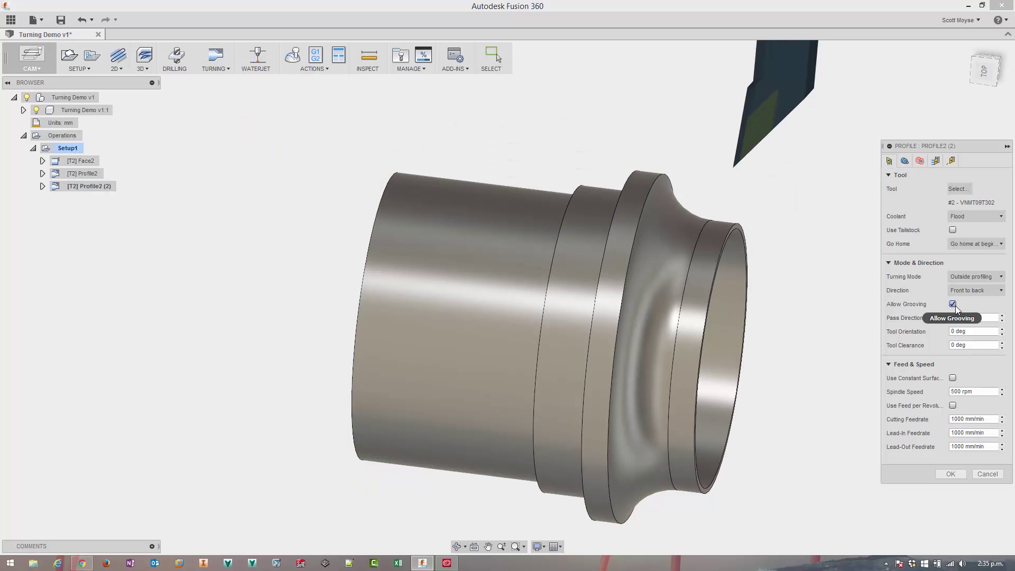
click(906, 162)
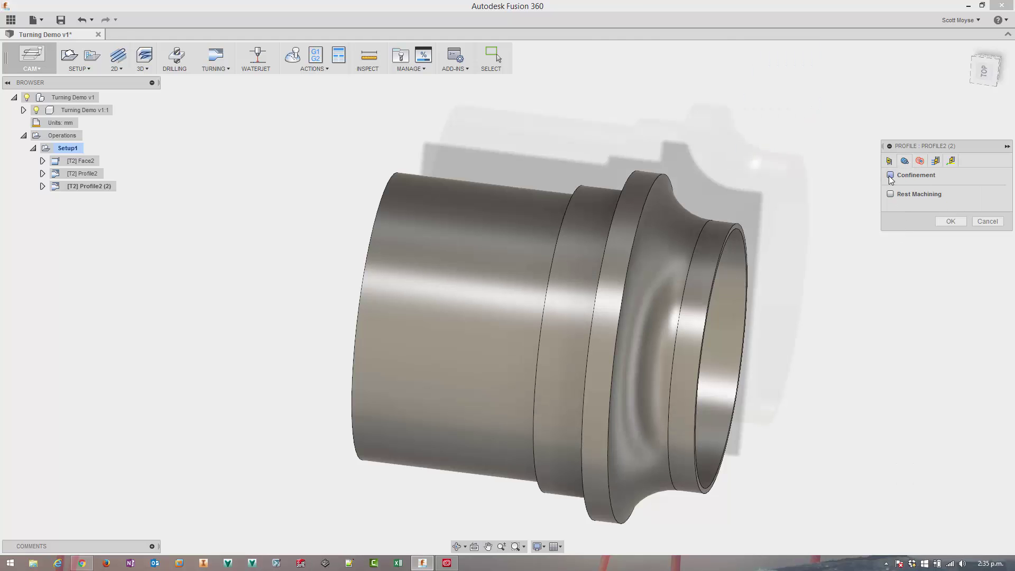
click(890, 175)
shift+middle_drag(809, 141, 626, 186)
click(626, 186)
click(395, 178)
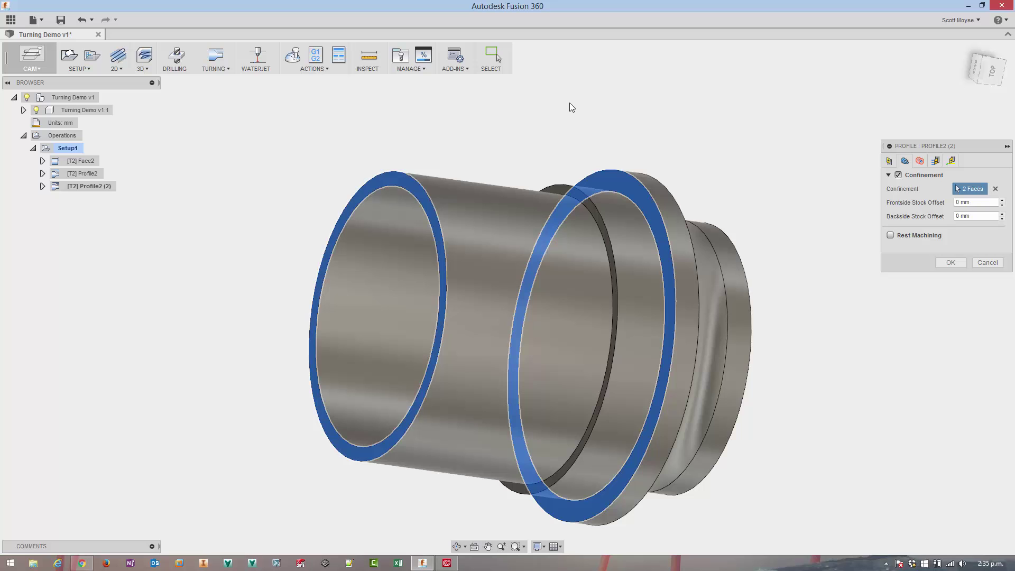
- Set the confinement's backside stock offset to 20 mm and regenerate the Profile2 (2) toolpath
shift+middle_drag(570, 108, 446, 198)
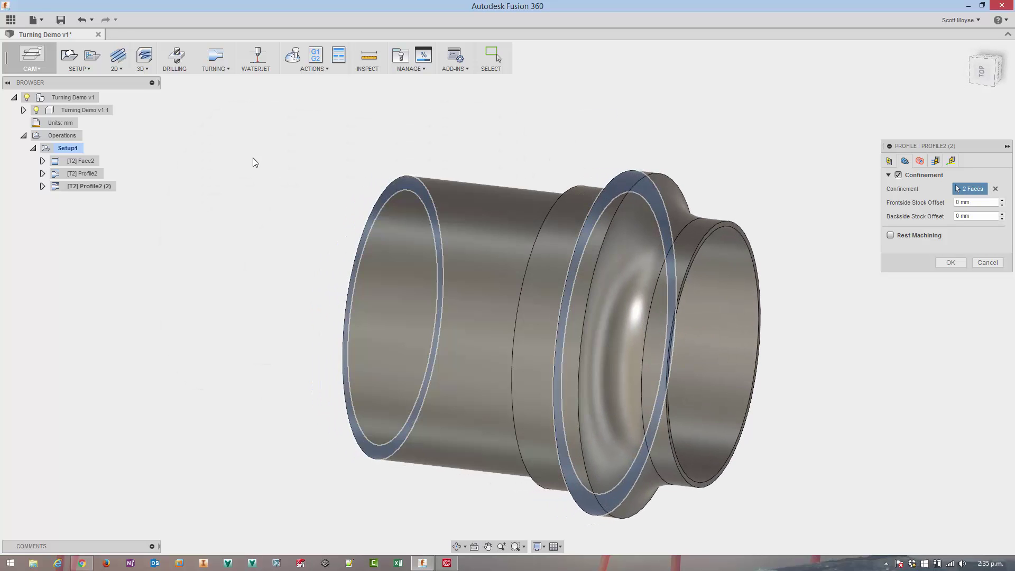
click(973, 216)
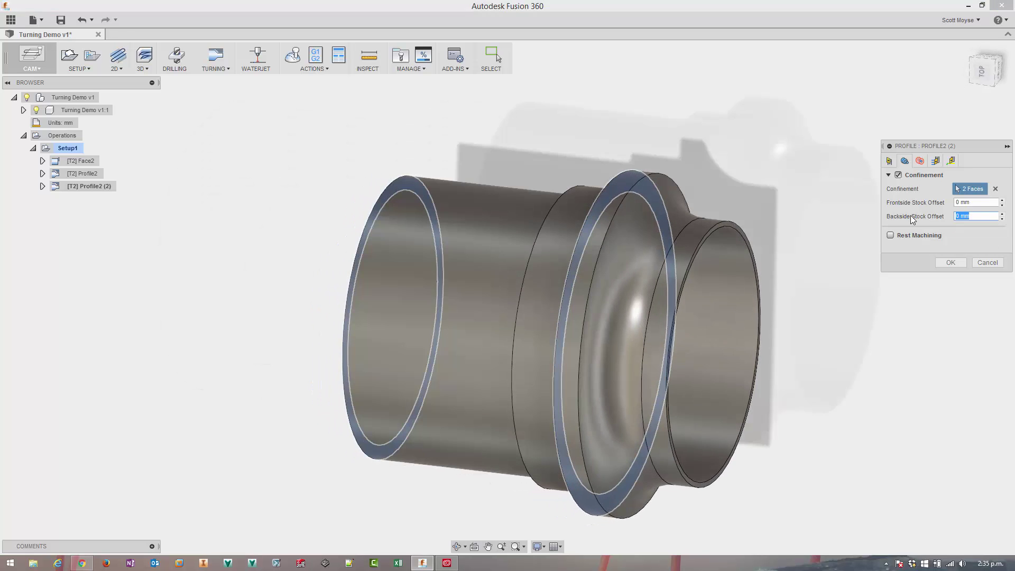
text(20)
shift+middle_drag(373, 185, 380, 188)
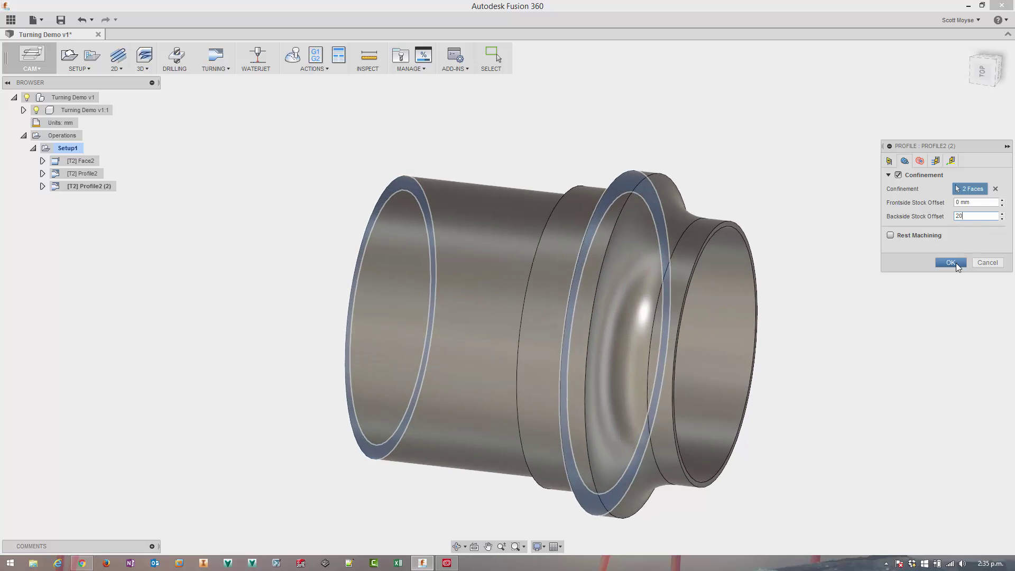
click(951, 263)
- Set the inner radius of Profile2 (2) from a selection of the long cylinder's outer end edge and regenerate the toolpath
shift+middle_drag(563, 114, 375, 174)
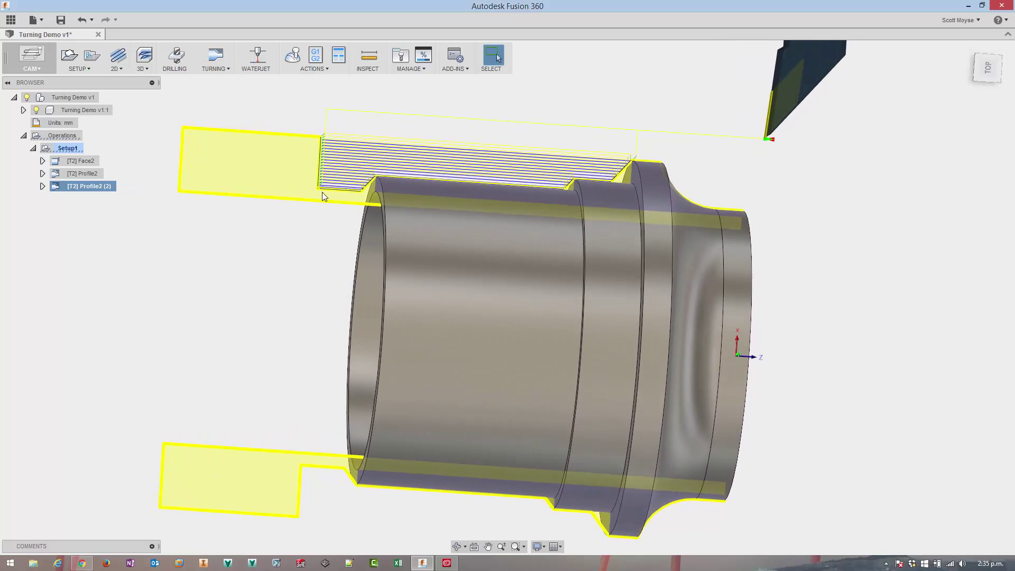
shift+middle_drag(494, 182, 554, 167)
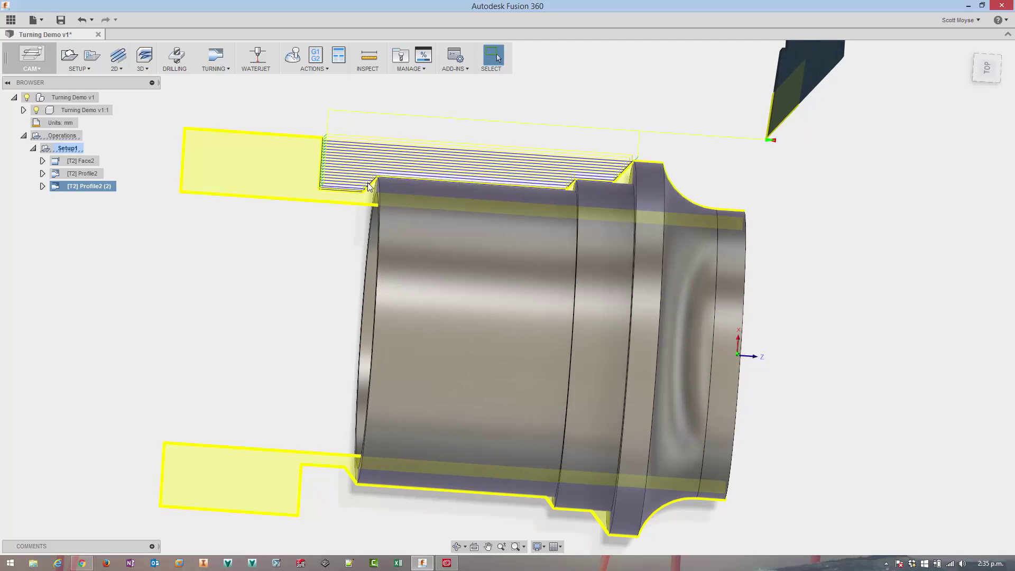
shift+middle_drag(374, 180, 373, 151)
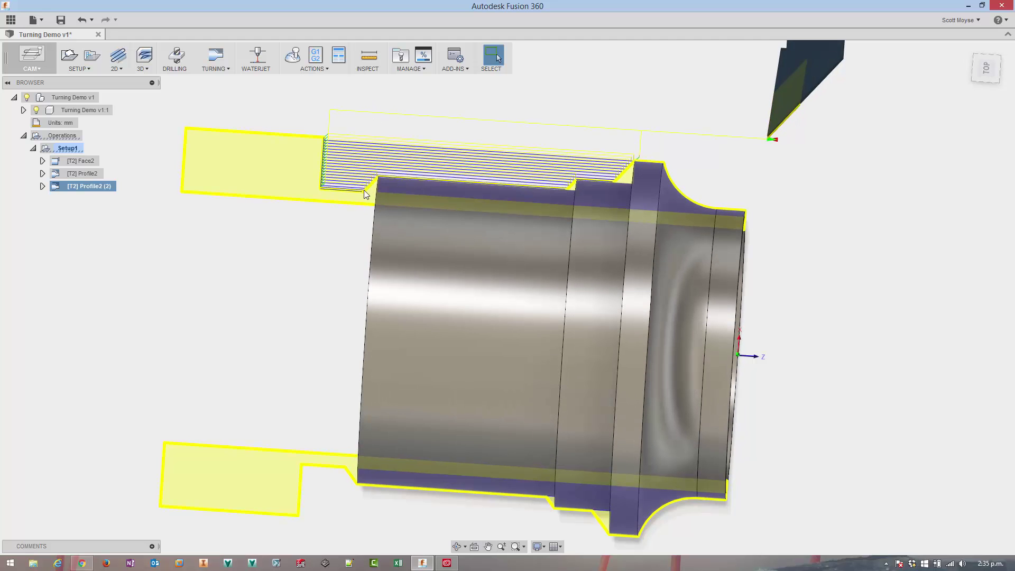
shift+middle_drag(429, 102, 370, 122)
double_click(54, 186)
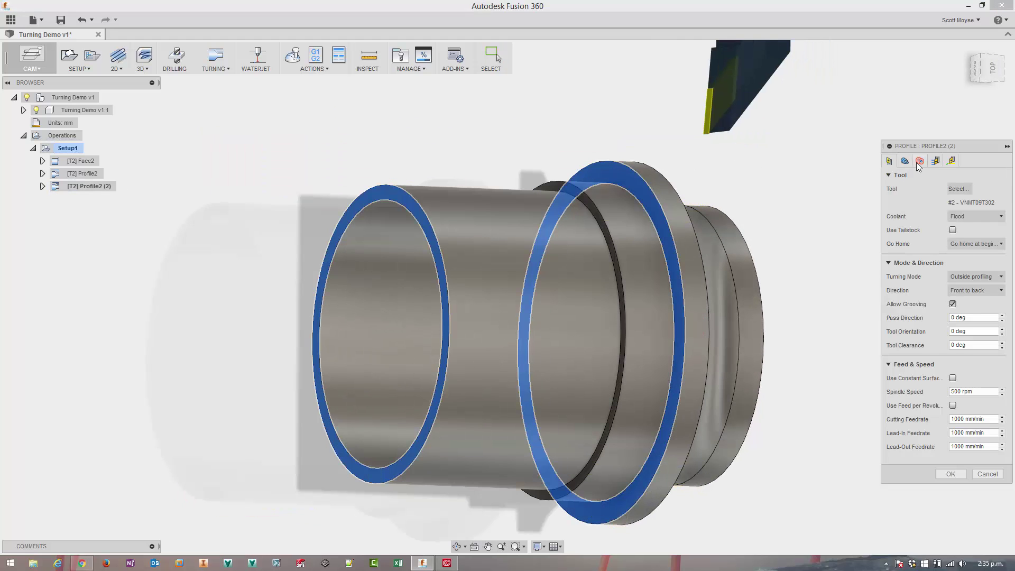
click(920, 162)
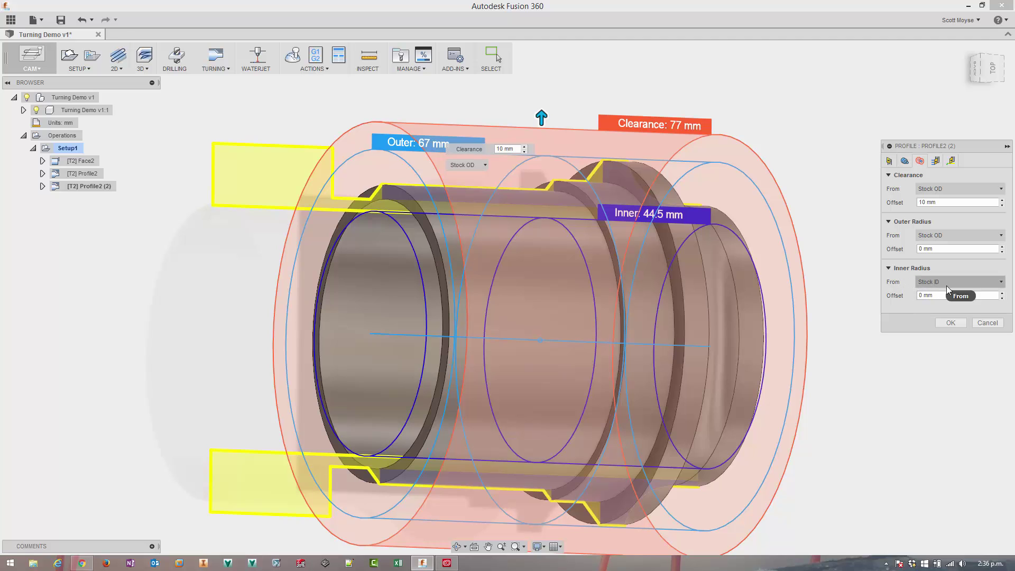
click(921, 281)
click(939, 354)
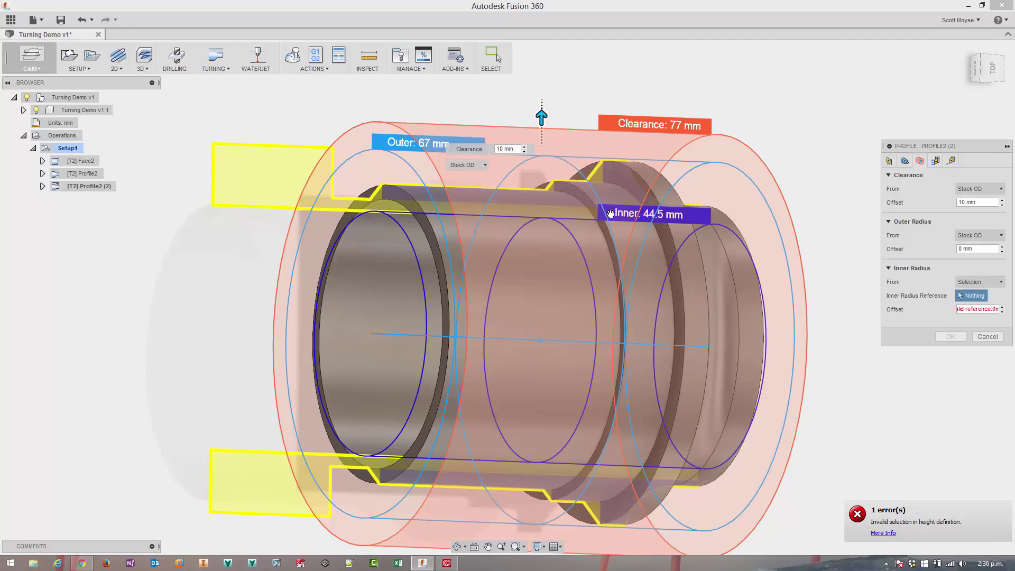
click(404, 195)
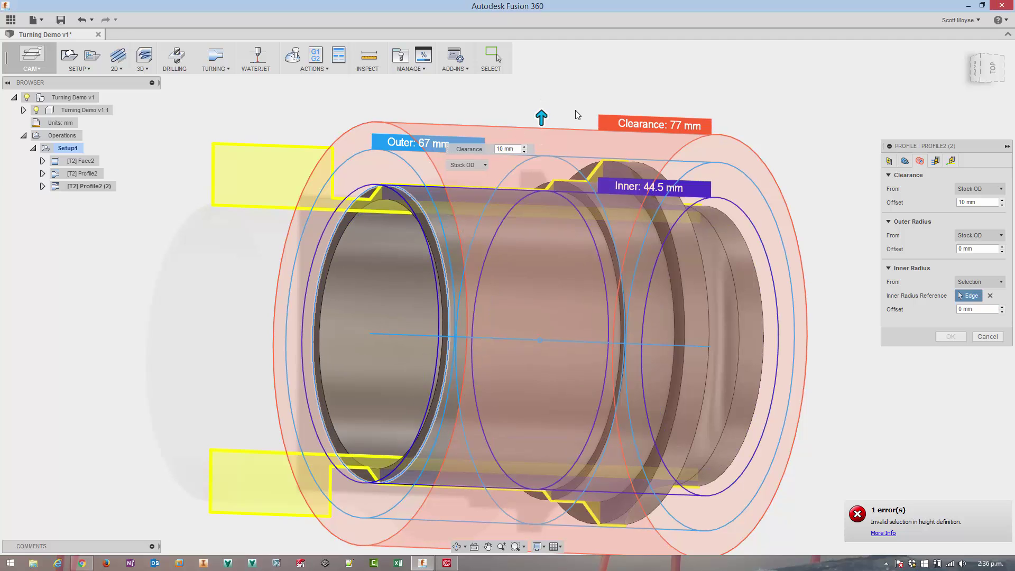
click(951, 336)
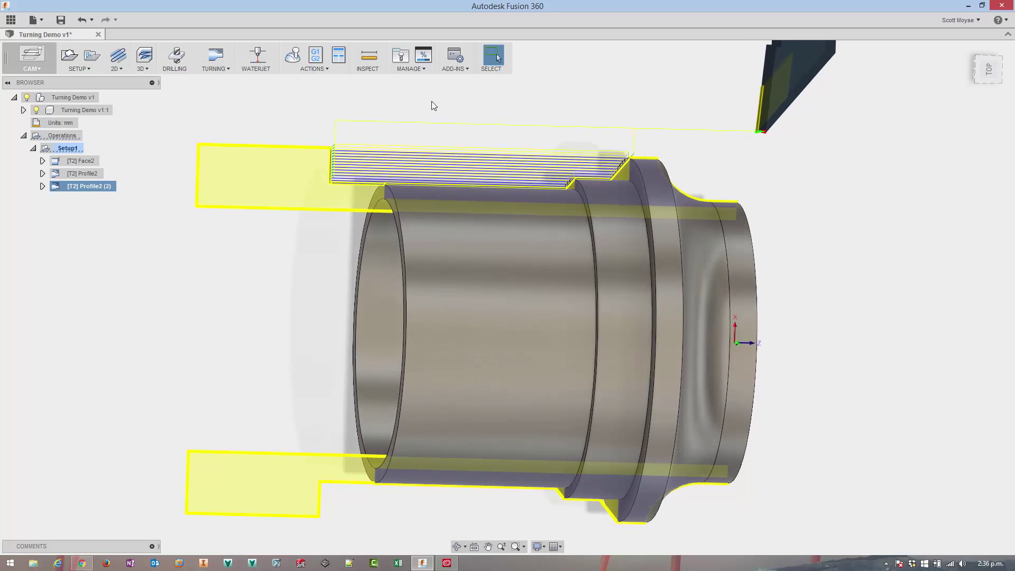
- Examine the Profile2 (2) passes at the cylinder's end, and both profile toolpaths together around the flange and front face
scroll(386, 187, up, 3)
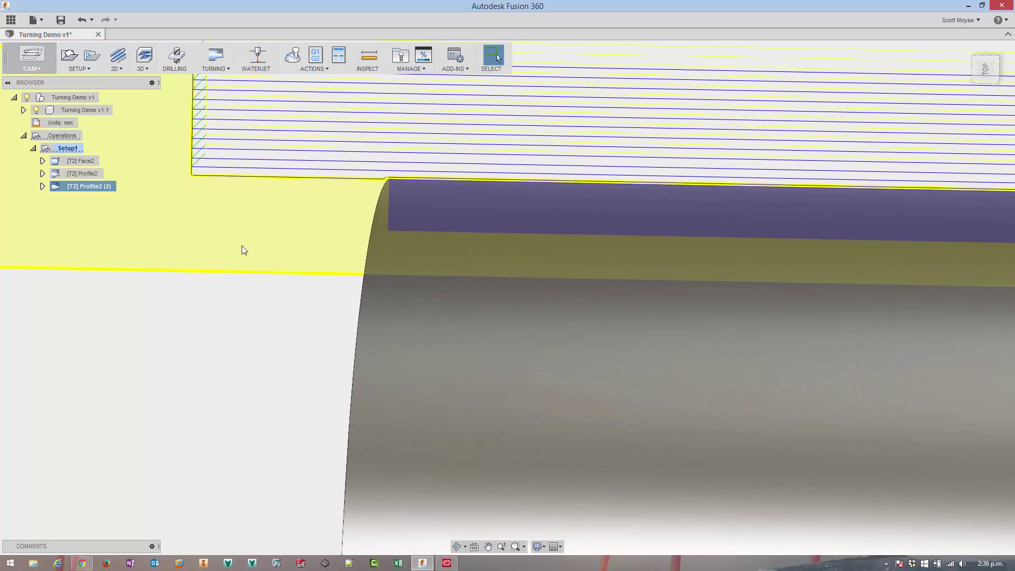
scroll(242, 250, down, 5)
shift+middle_drag(578, 245, 629, 175)
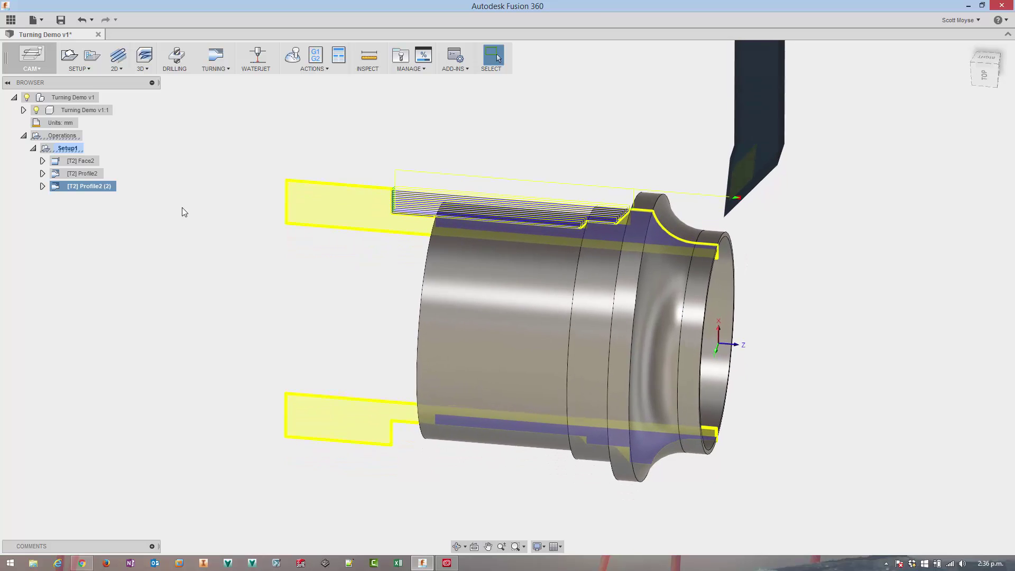
ctrl+click(71, 174)
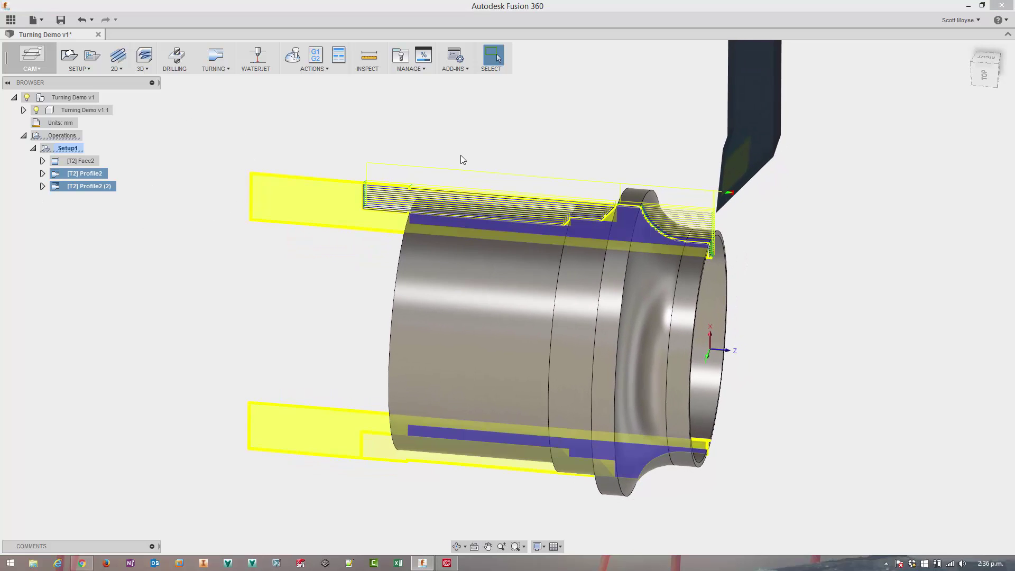
scroll(669, 180, up, 8)
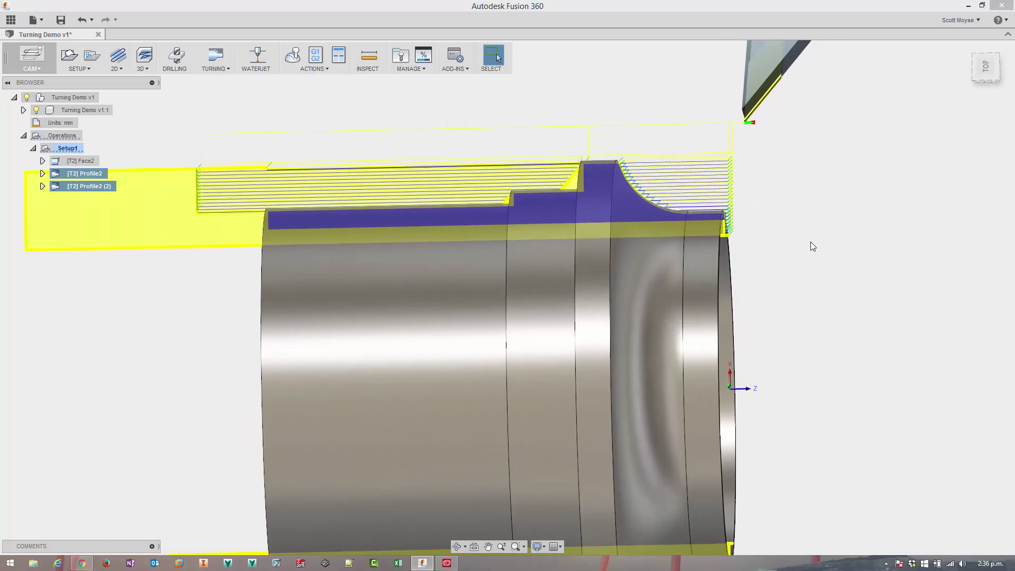
scroll(764, 238, up, 2)
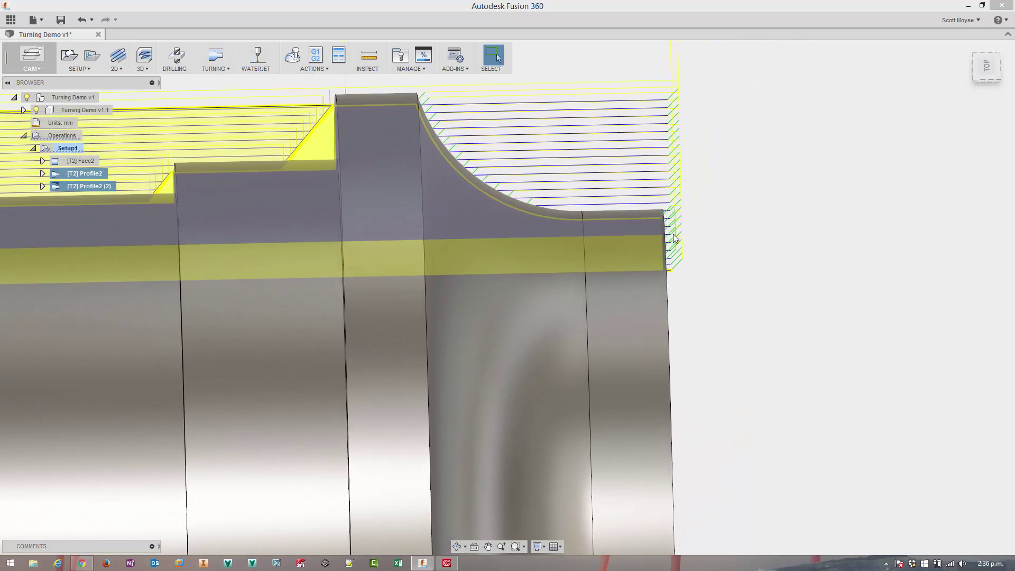
click(734, 230)
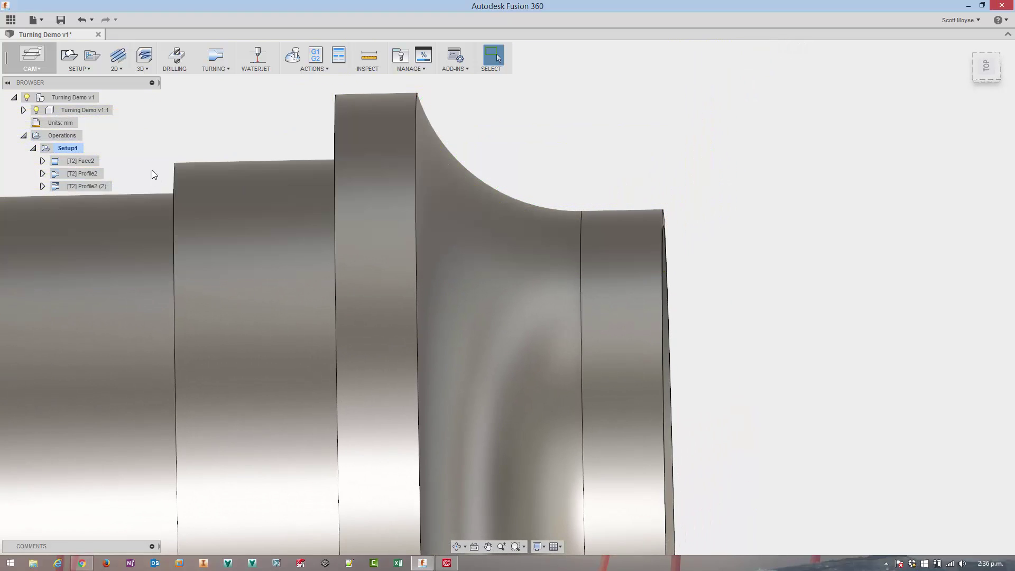
- Enable rest machining from previous operations on the original Profile2 operation and regenerate its toolpath
double_click(82, 174)
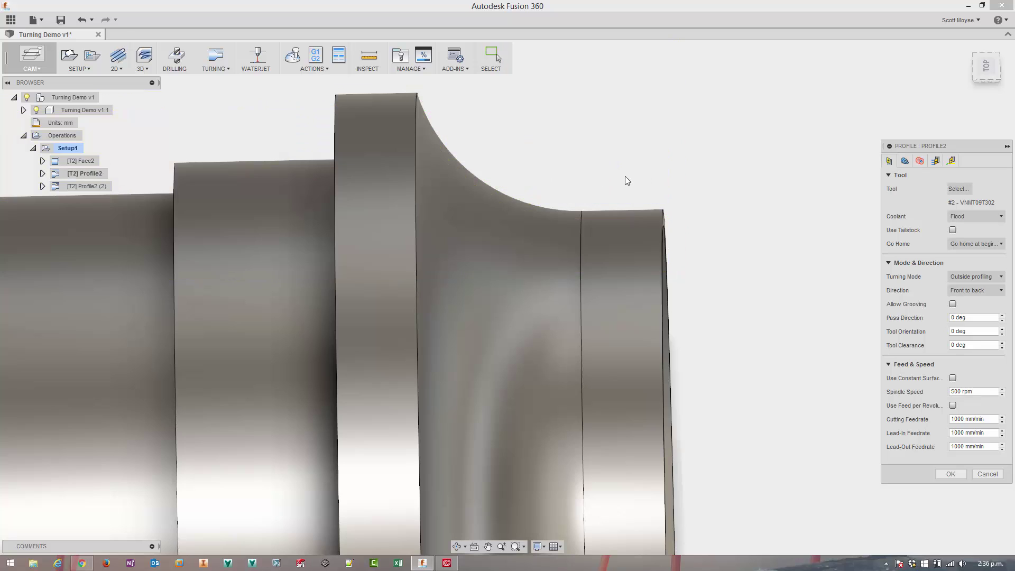
click(906, 161)
click(891, 194)
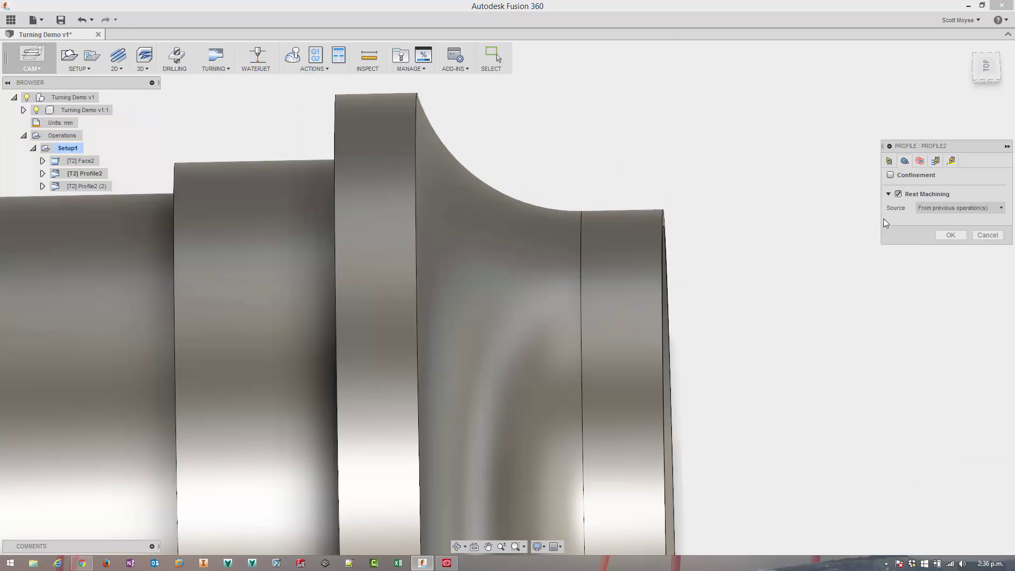
click(956, 235)
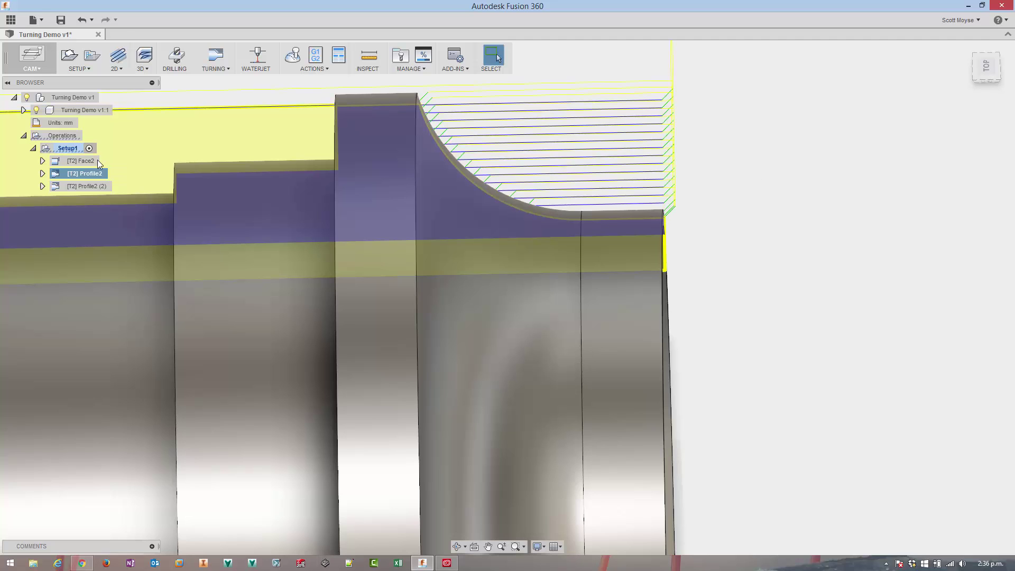
click(677, 227)
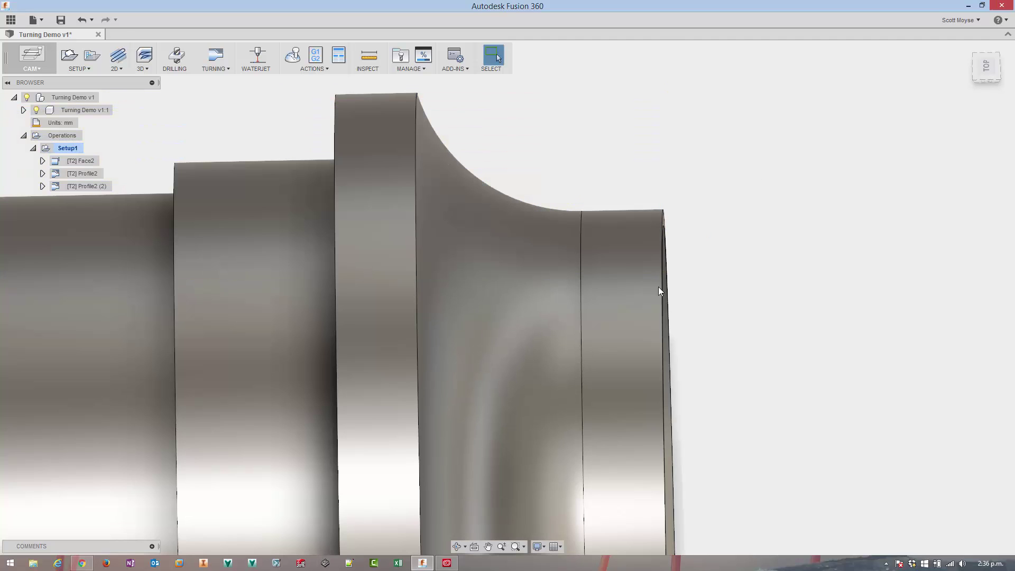
- Create a Turning Groove operation using tool 6, the groove square from the sample turning tools
scroll(174, 127, down, 5)
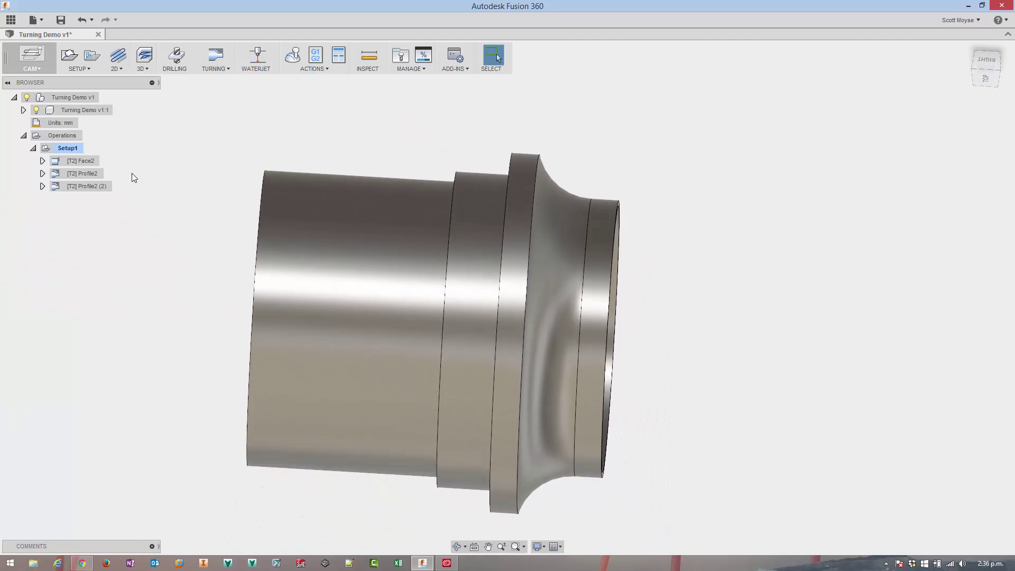
click(223, 71)
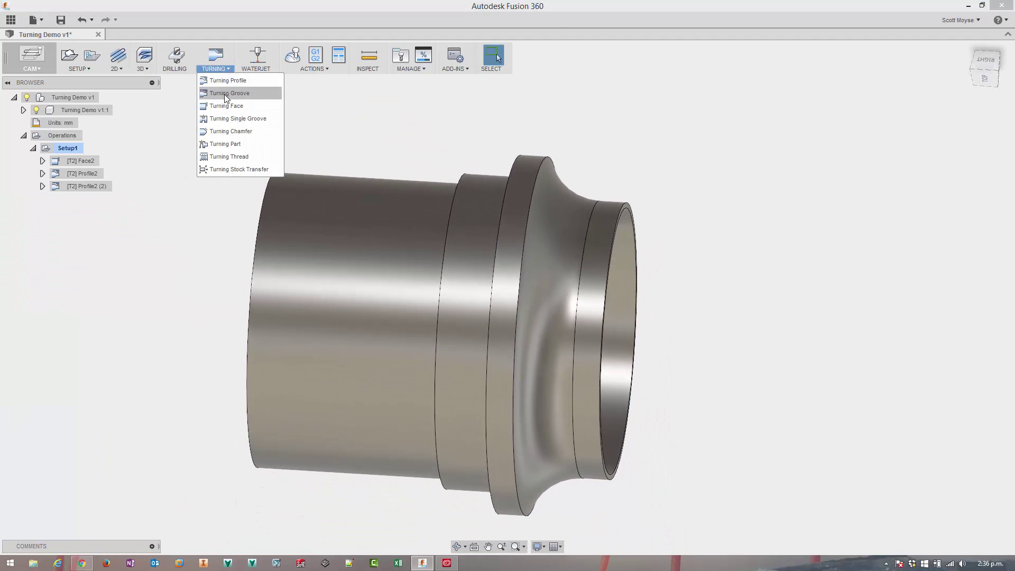
click(227, 94)
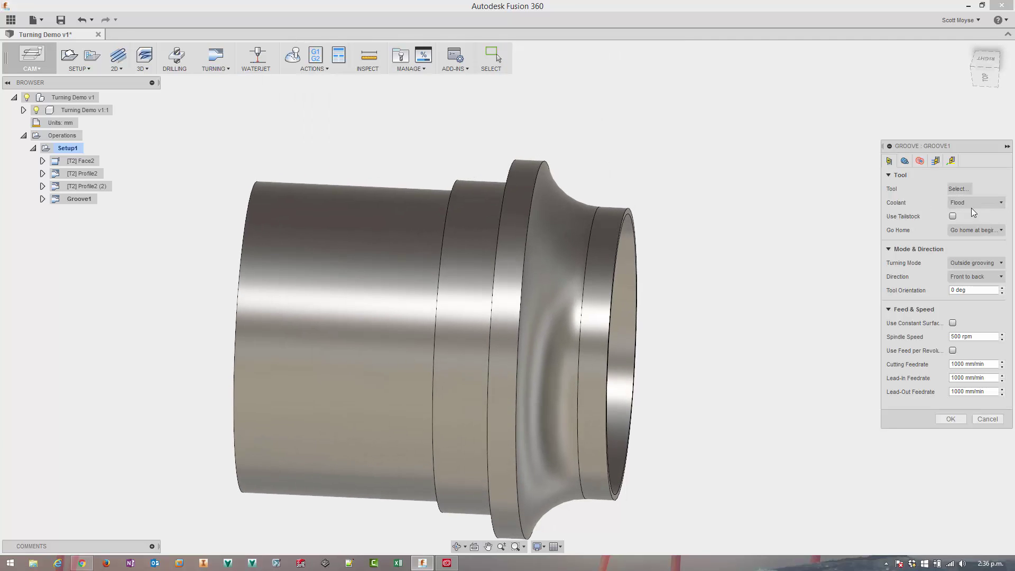
click(956, 189)
click(286, 164)
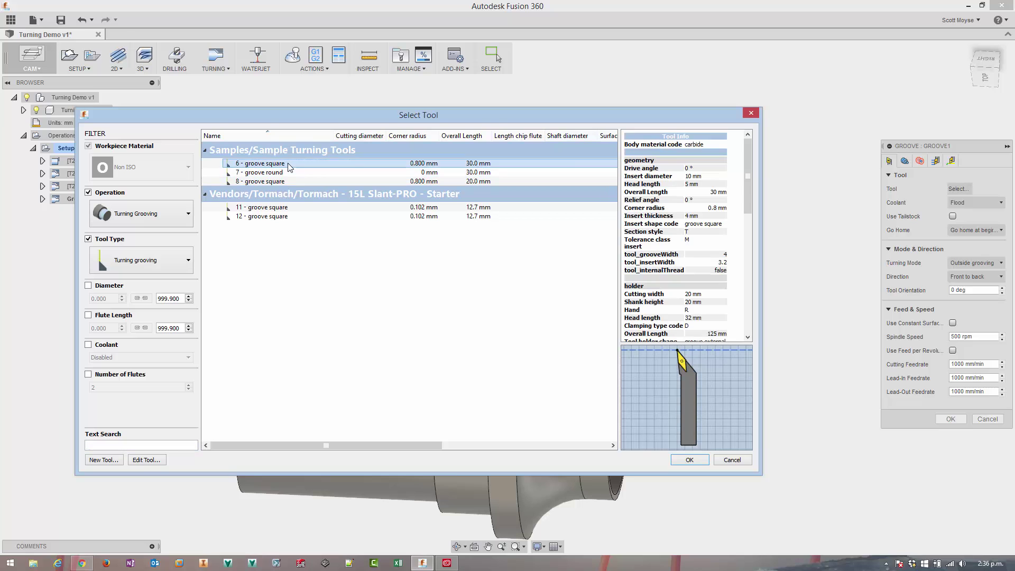
click(690, 459)
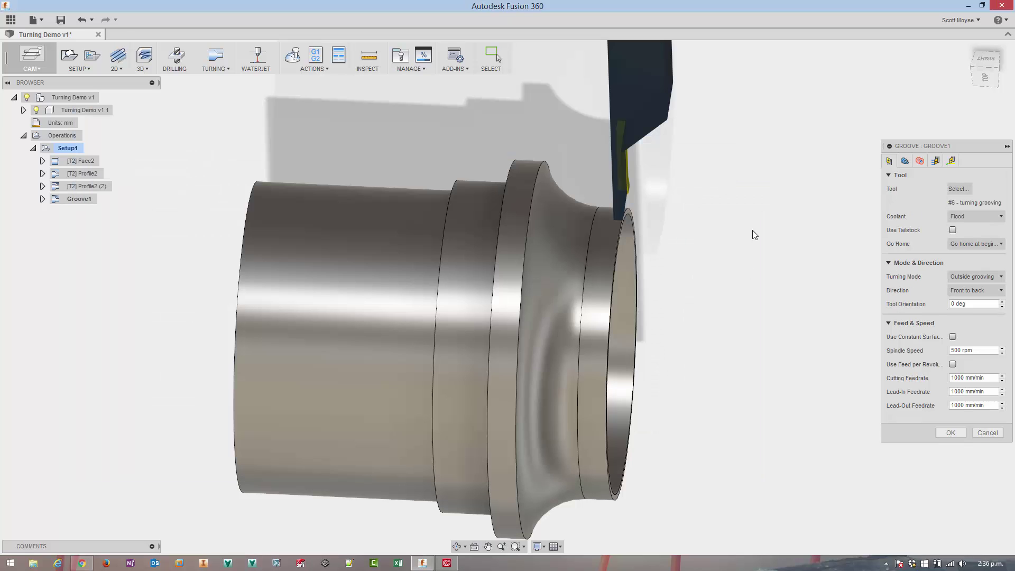
- Enable rest machining from previous operations on the groove operation and generate its toolpath
click(904, 161)
click(898, 194)
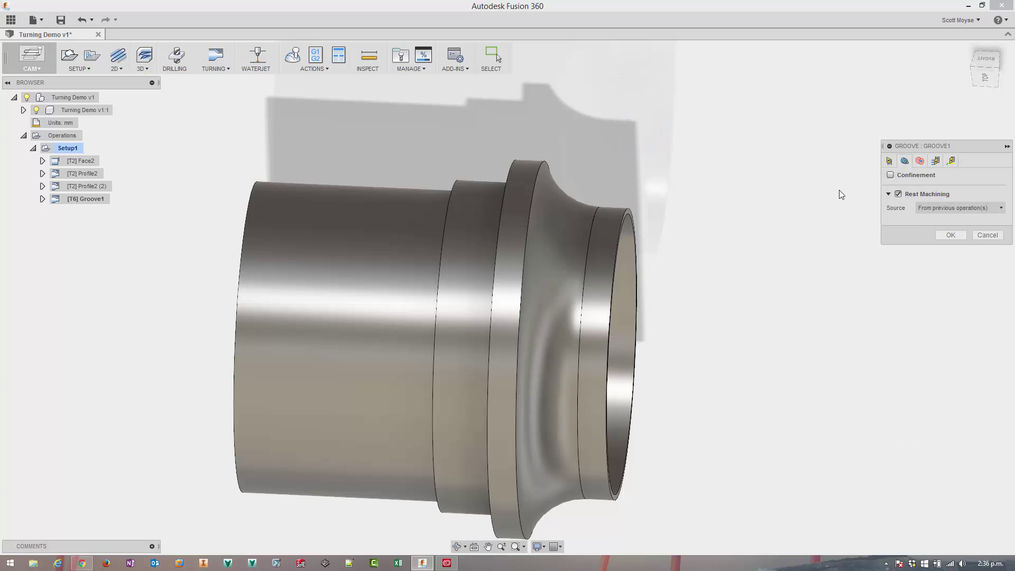
click(952, 234)
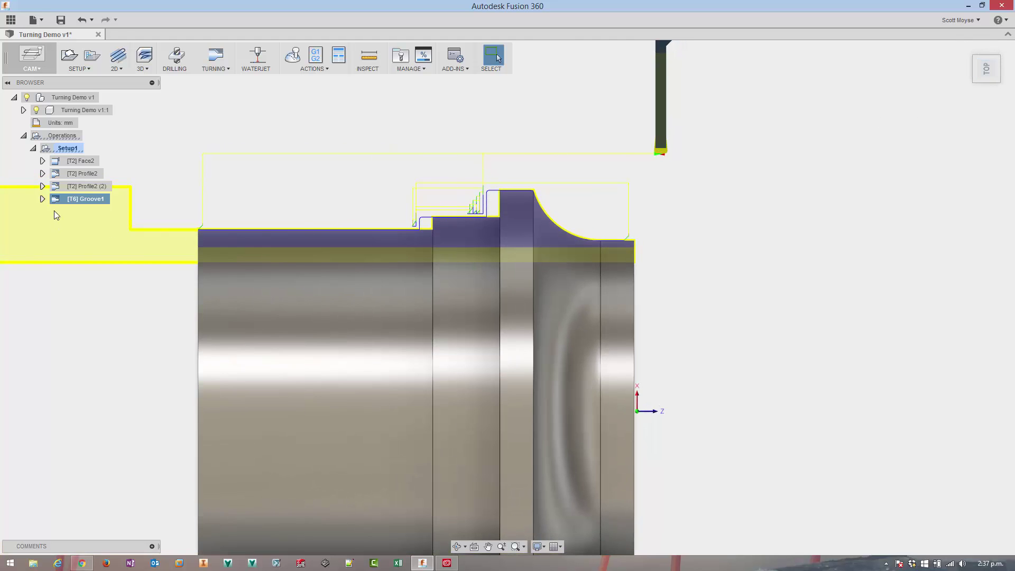
- Compare the Groove1 toolpath with both Profile2 toolpaths, and examine where the groove pass ends at the cylinder's back edge
ctrl+click(71, 184)
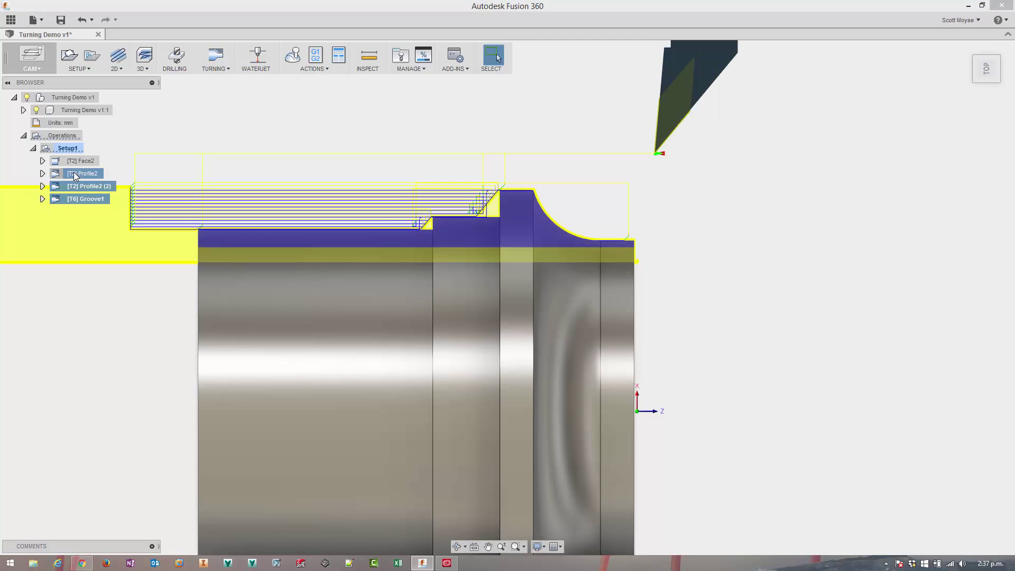
ctrl+click(76, 173)
click(455, 137)
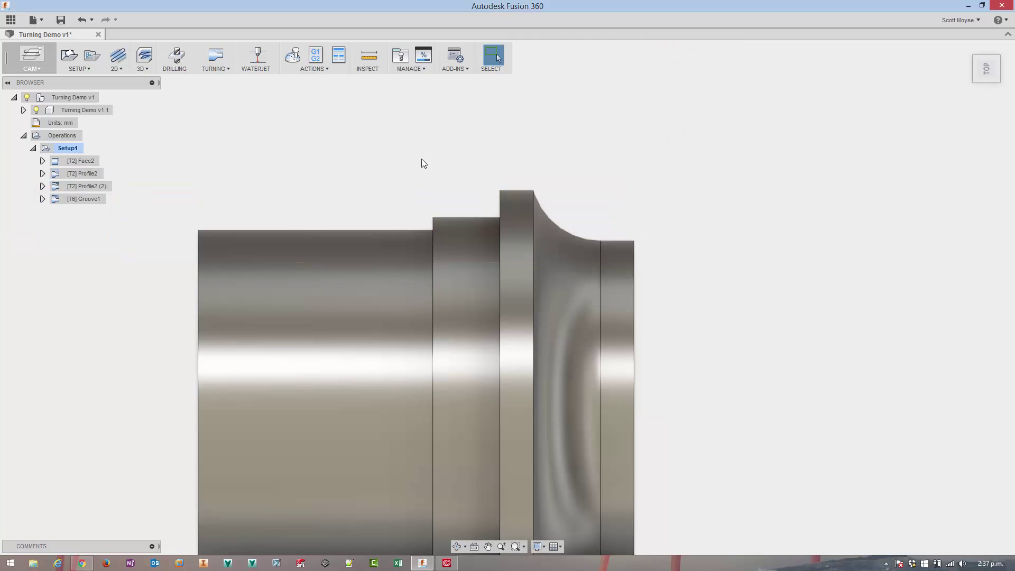
click(83, 199)
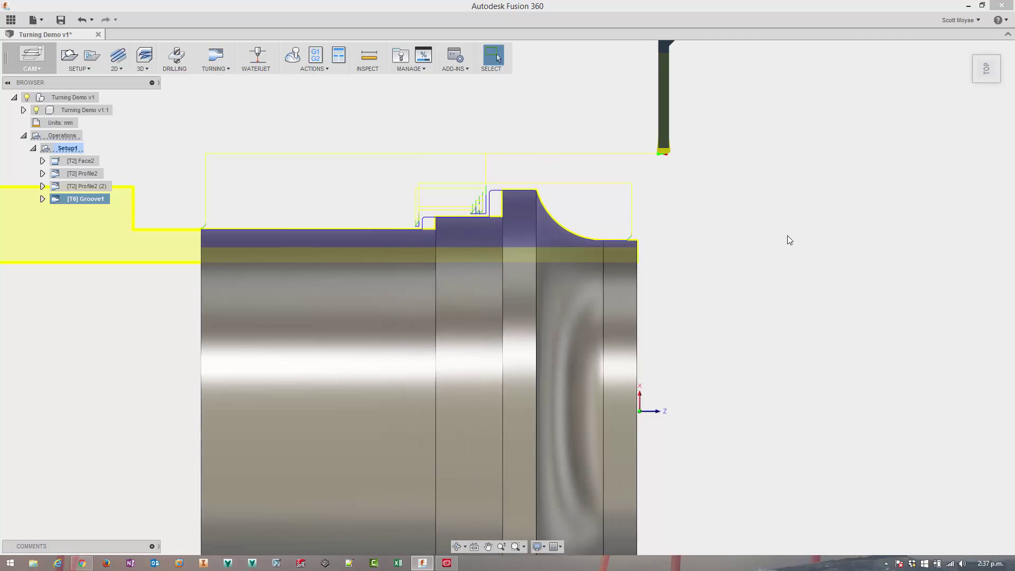
scroll(211, 237, up, 3)
scroll(211, 233, up, 3)
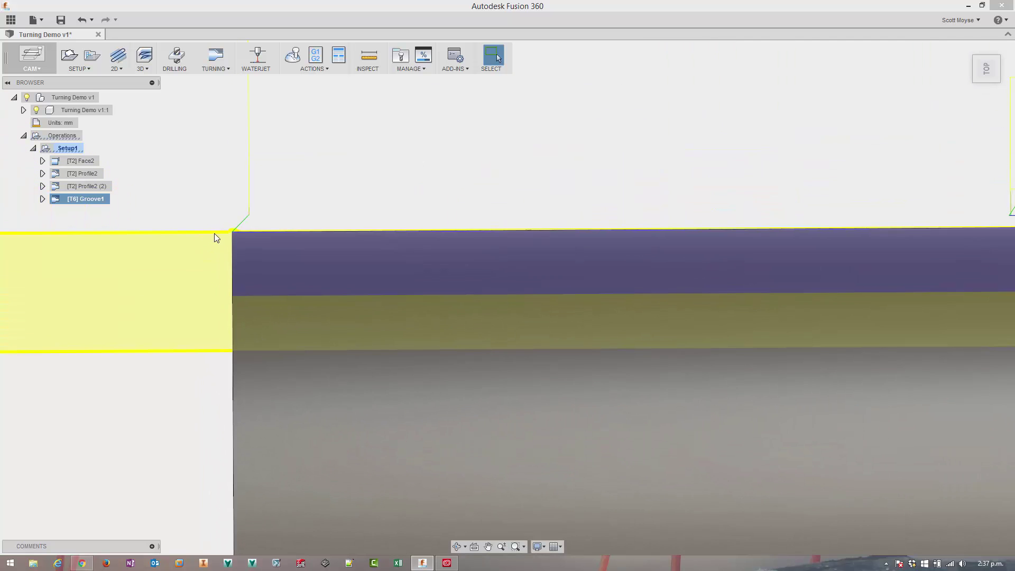
- Simulate the Groove1 toolpath and inspect the groove tool at the cylinder's back end and at the front neck
click(292, 55)
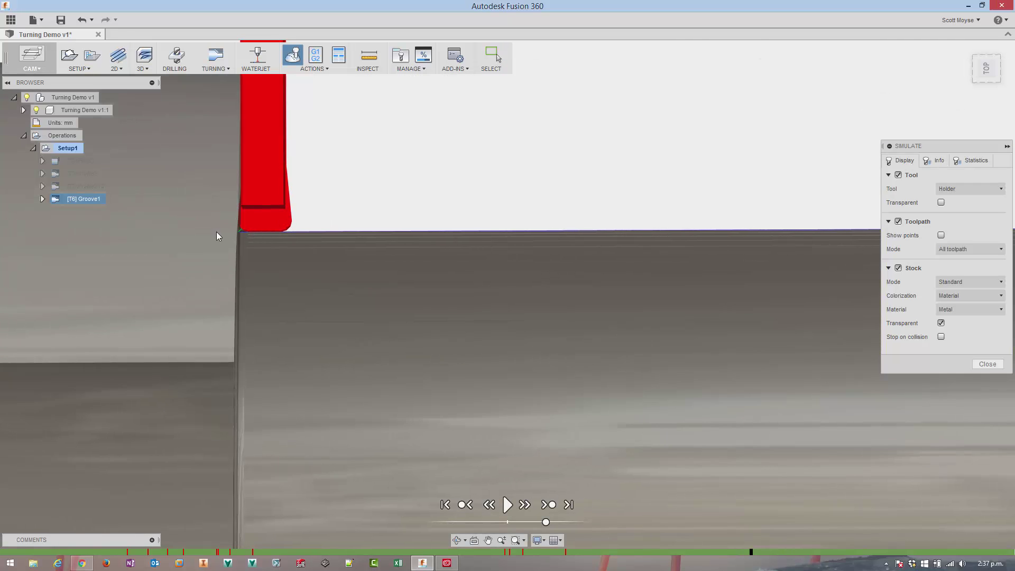
scroll(322, 241, down, 3)
scroll(554, 240, up, 6)
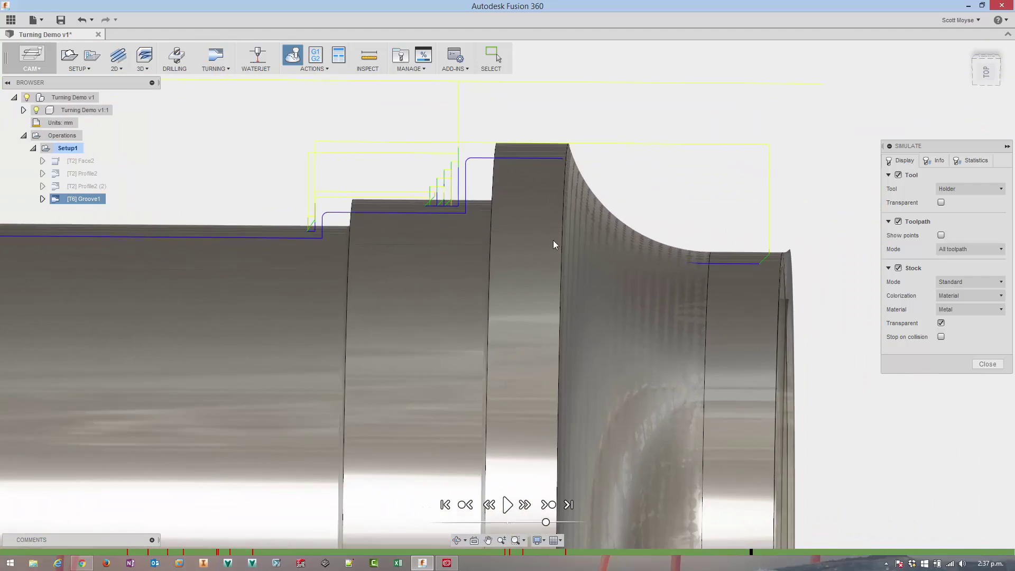
shift+middle_drag(613, 250, 788, 252)
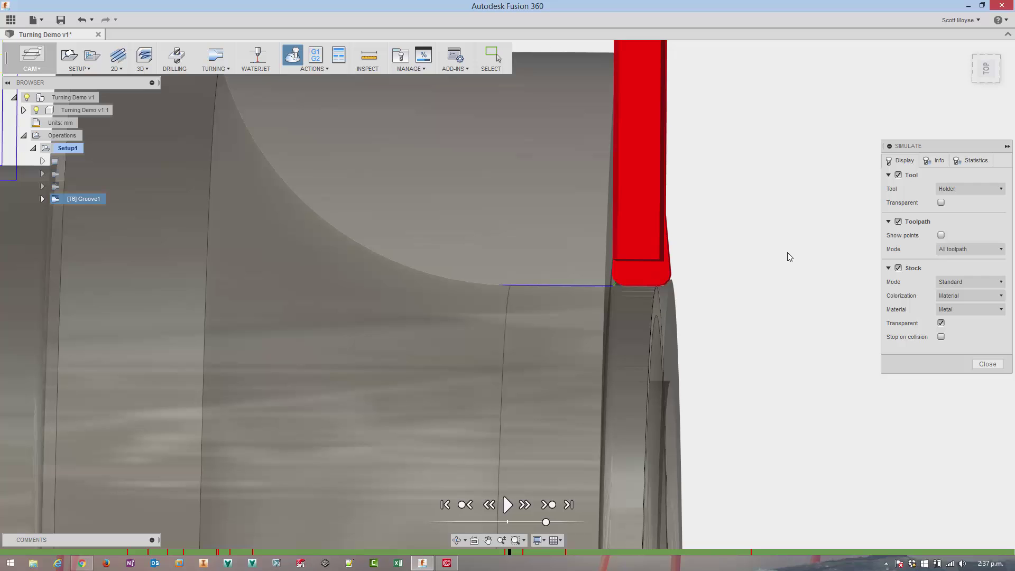
click(983, 363)
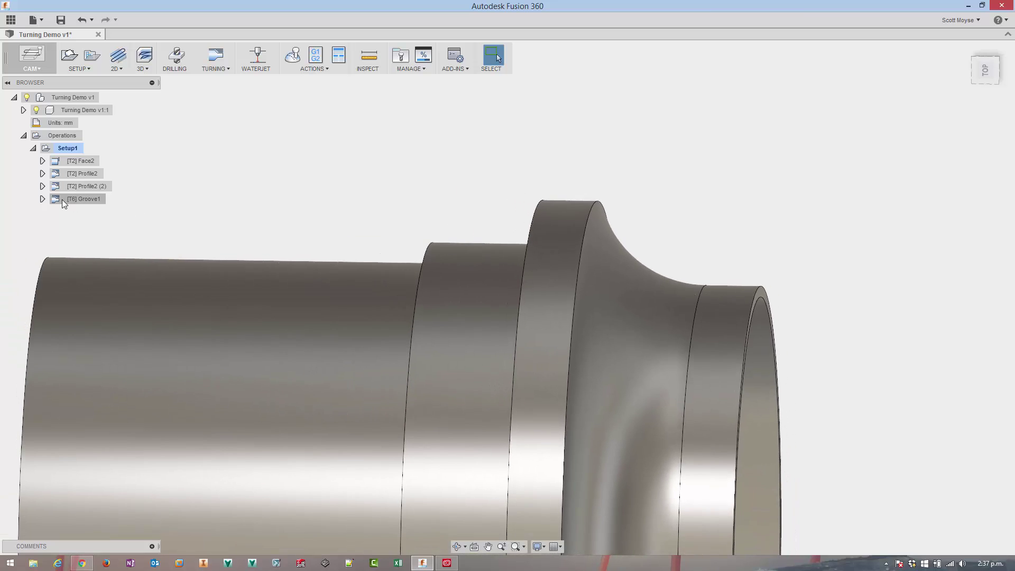
- Enable confinement on the Groove1 operation with a 5 mm frontside and 3 mm backside stock offset, and check the regenerated toolpath in simulation
double_click(57, 198)
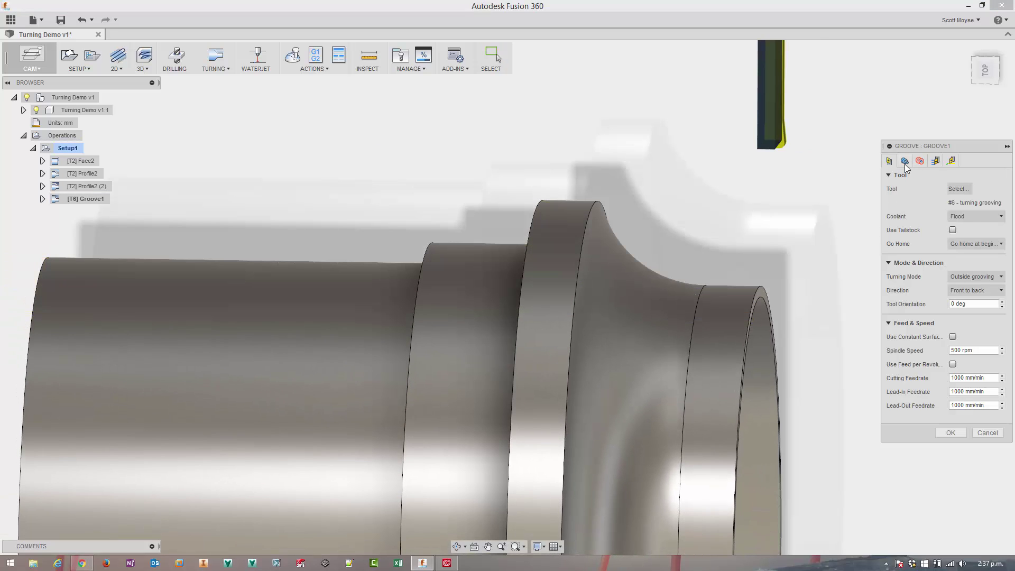
click(905, 162)
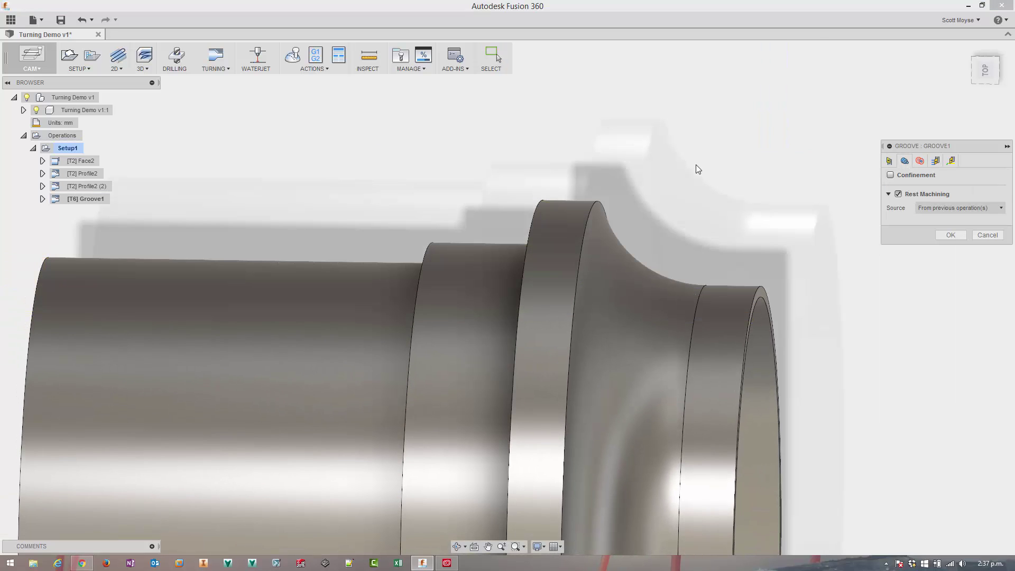
click(889, 175)
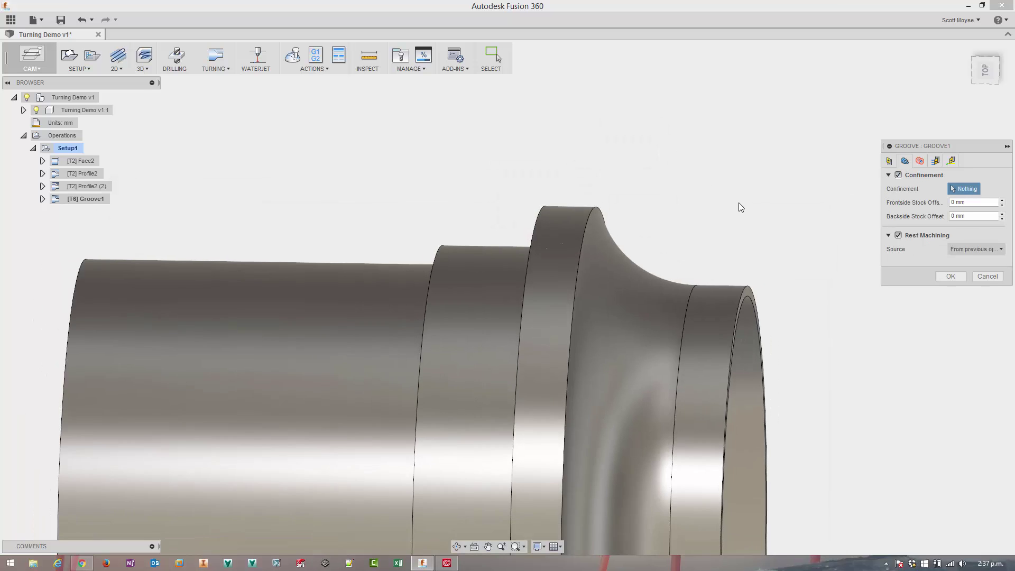
click(971, 203)
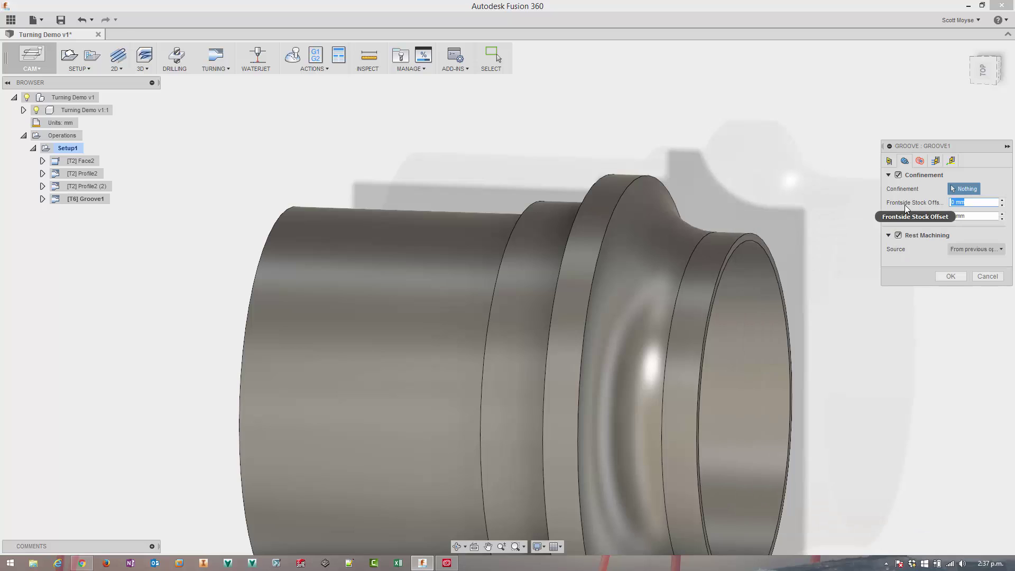
text(5)
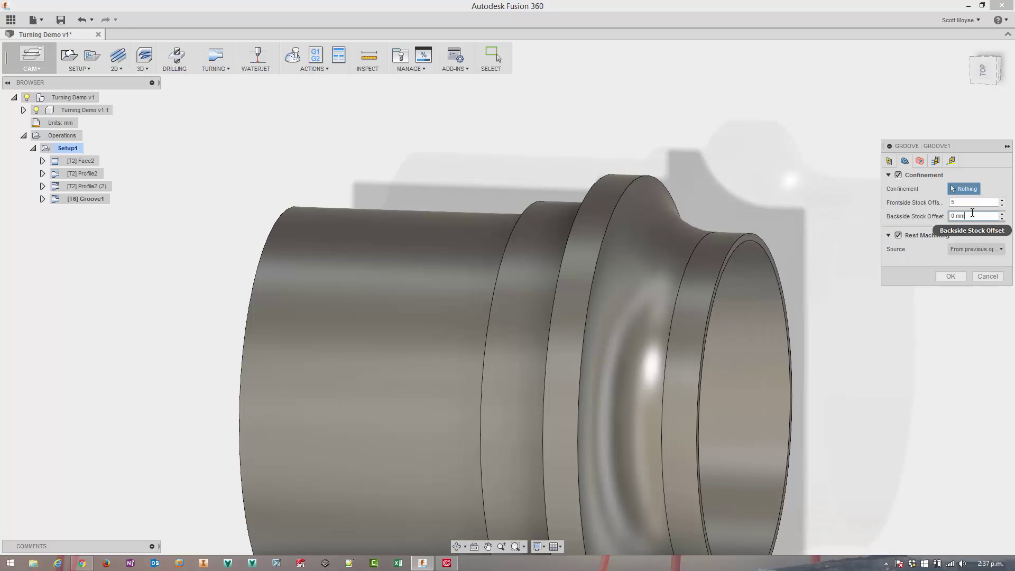
mouse_move(970, 213)
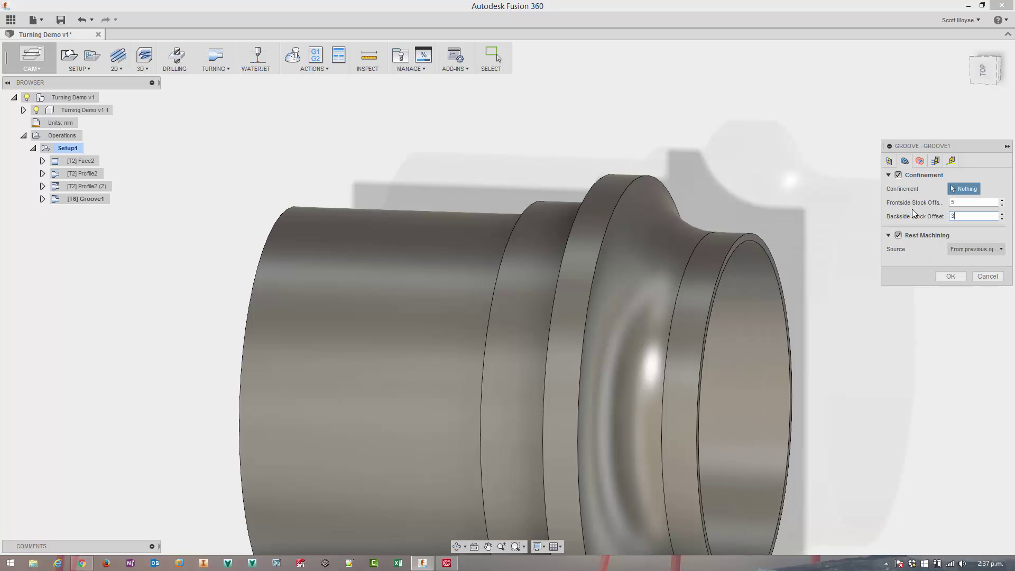
text(3)
click(950, 277)
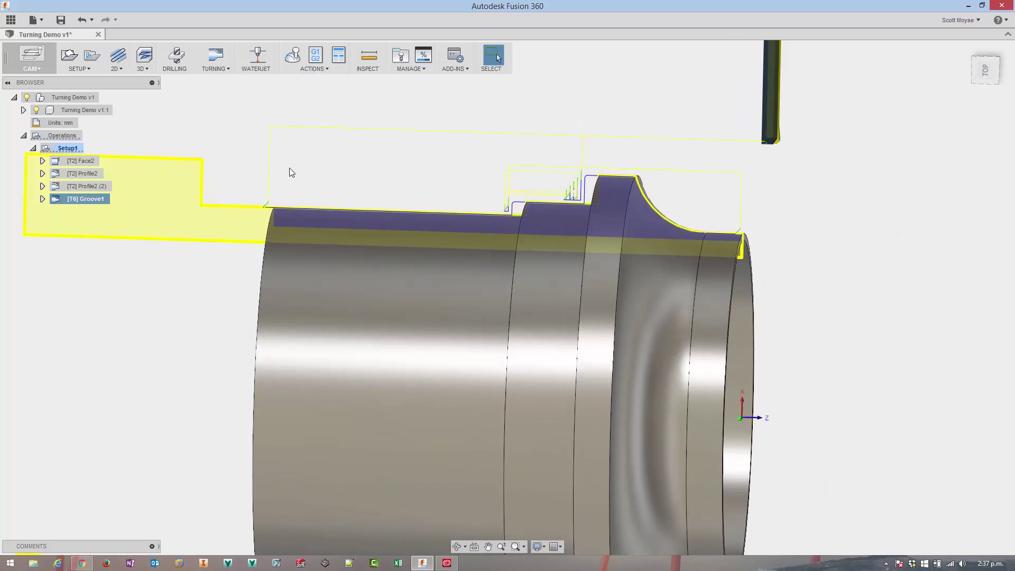
scroll(233, 204, up, 10)
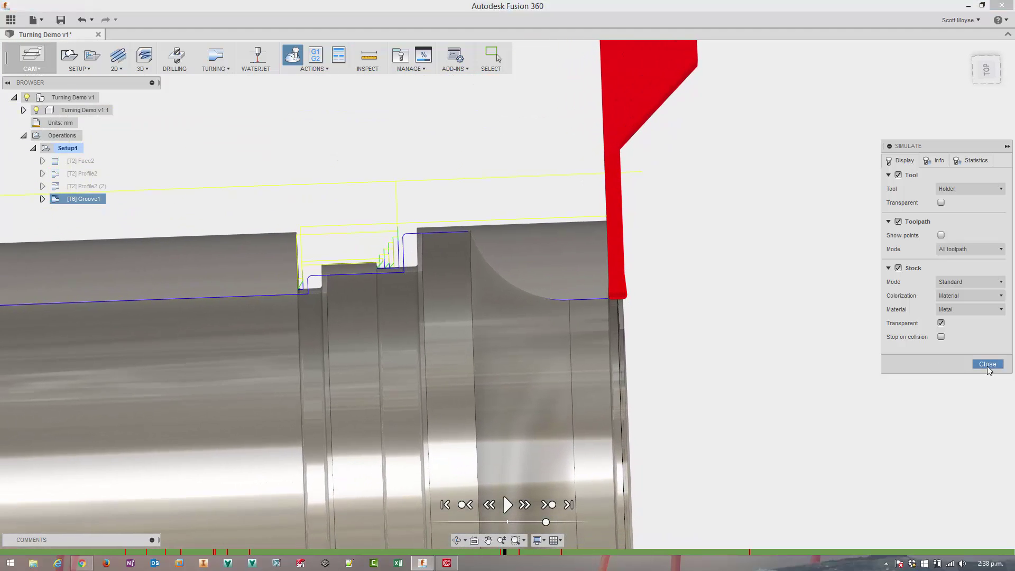
click(987, 364)
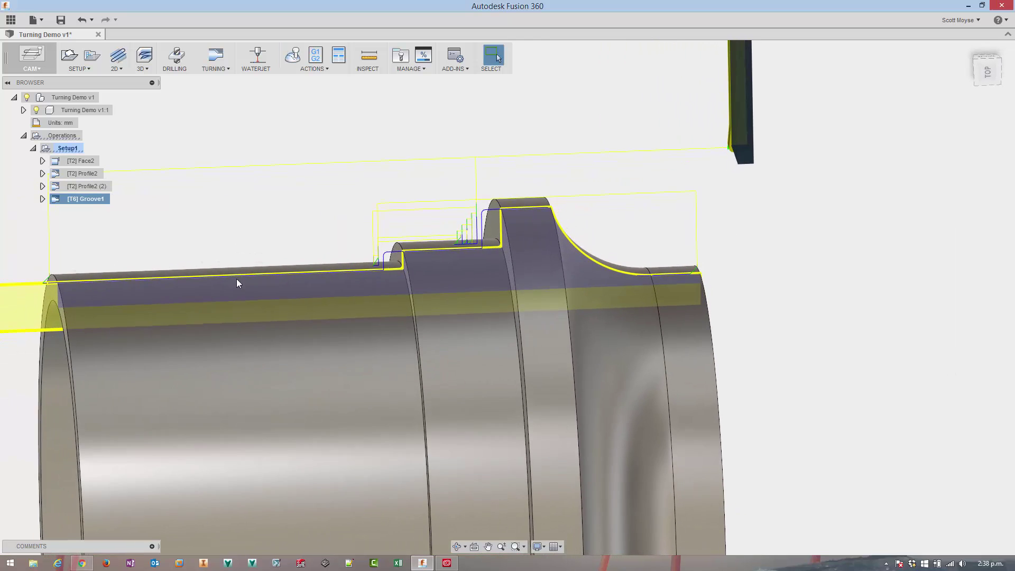
- Simulate all operations of Setup1 with non-transparent stock at an increased playback speed
click(49, 150)
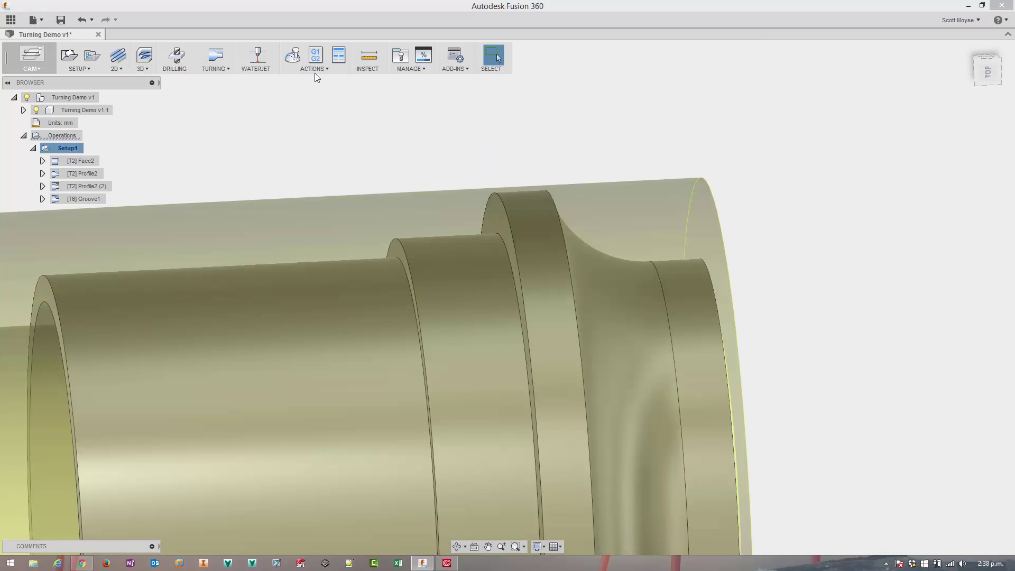
click(293, 55)
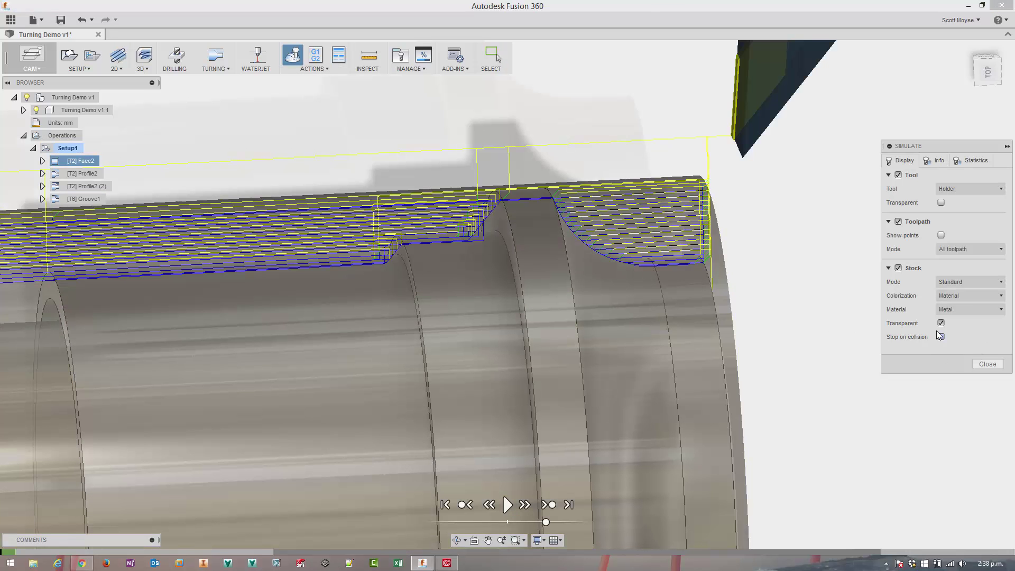
click(941, 323)
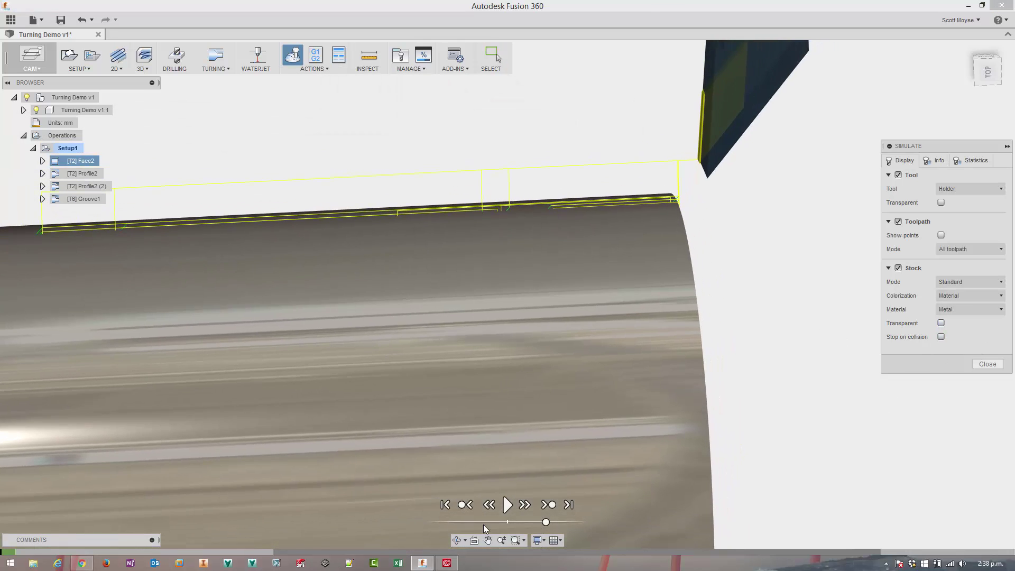
click(508, 505)
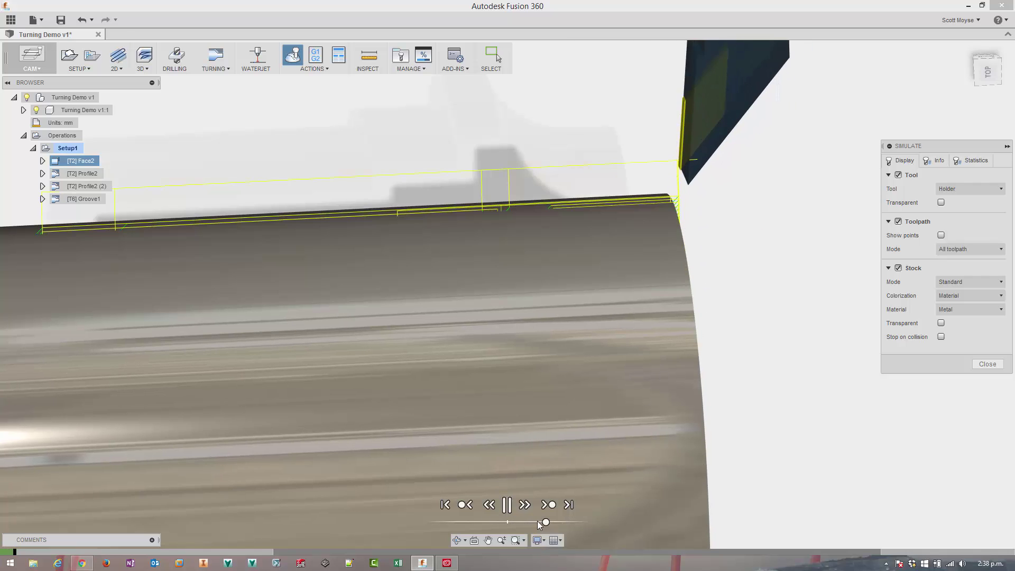
drag(546, 523, 577, 523)
scroll(786, 332, down, 5)
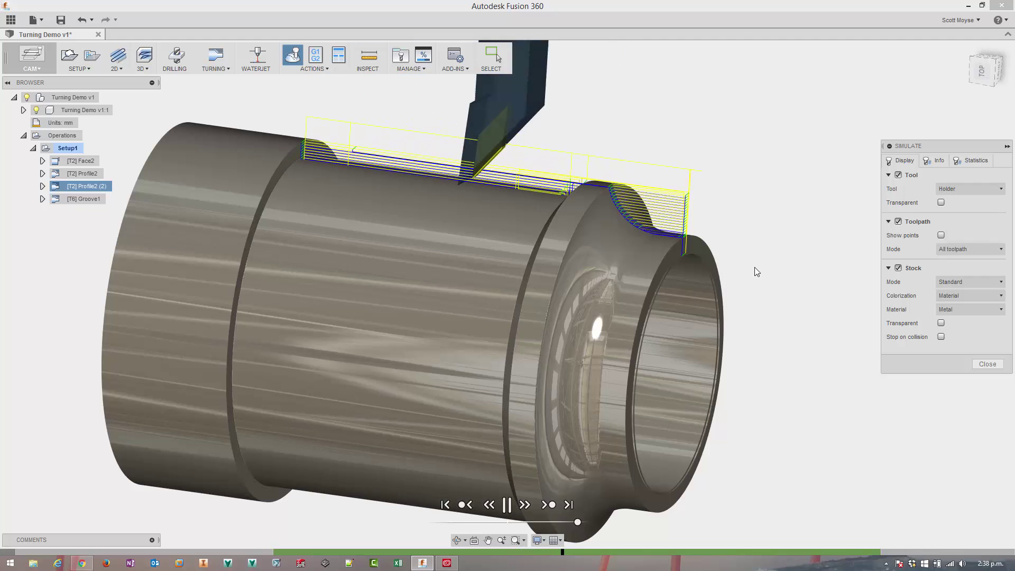
scroll(750, 280, down, 3)
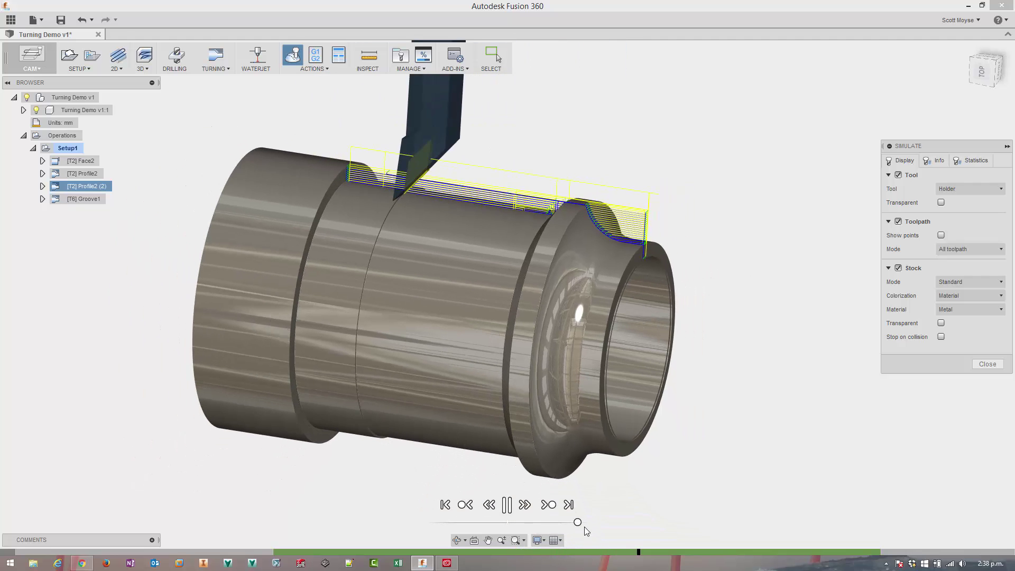
drag(579, 522, 584, 522)
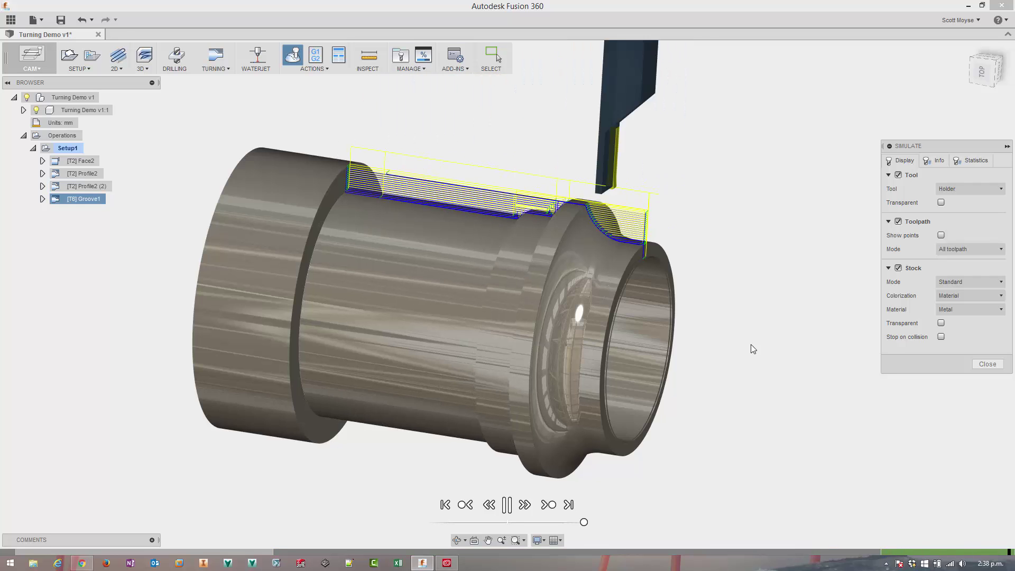
- Hide the toolpath in the simulation and examine the machined stock around the shoulders, flange and neck
click(899, 221)
scroll(750, 252, up, 10)
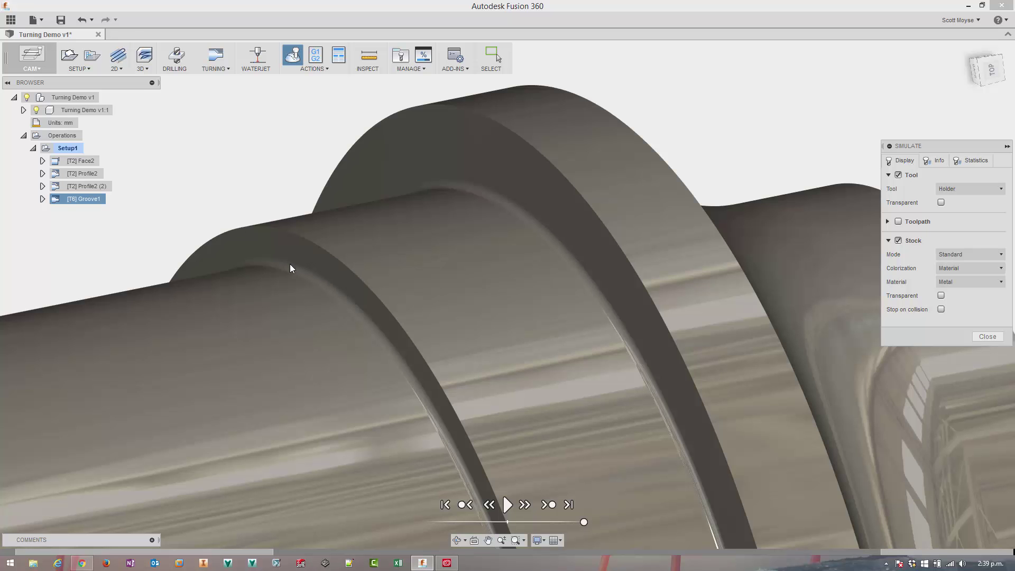
scroll(714, 144, down, 4)
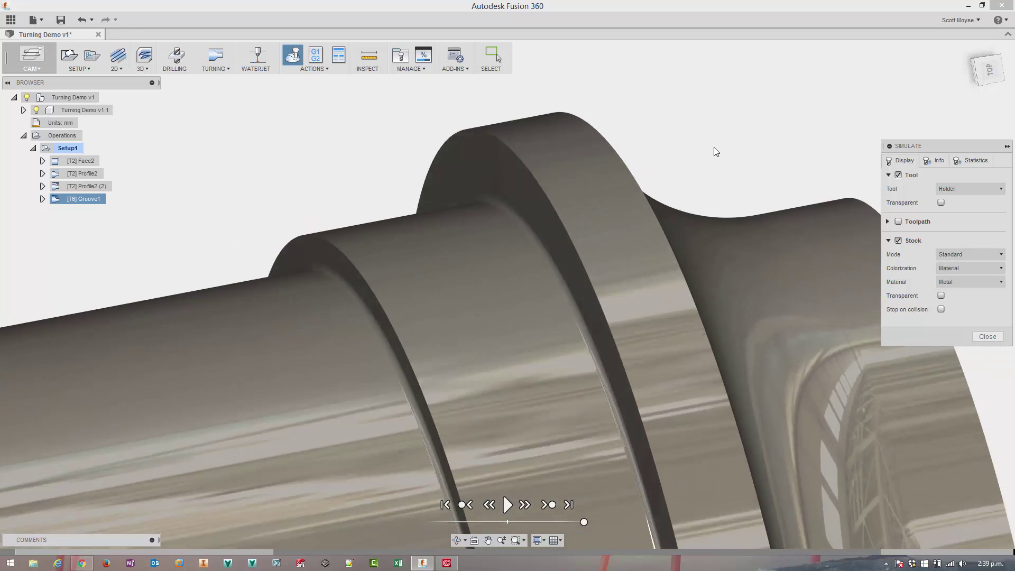
scroll(714, 147, up, 5)
shift+middle_drag(713, 150, 714, 153)
shift+middle_drag(525, 297, 231, 166)
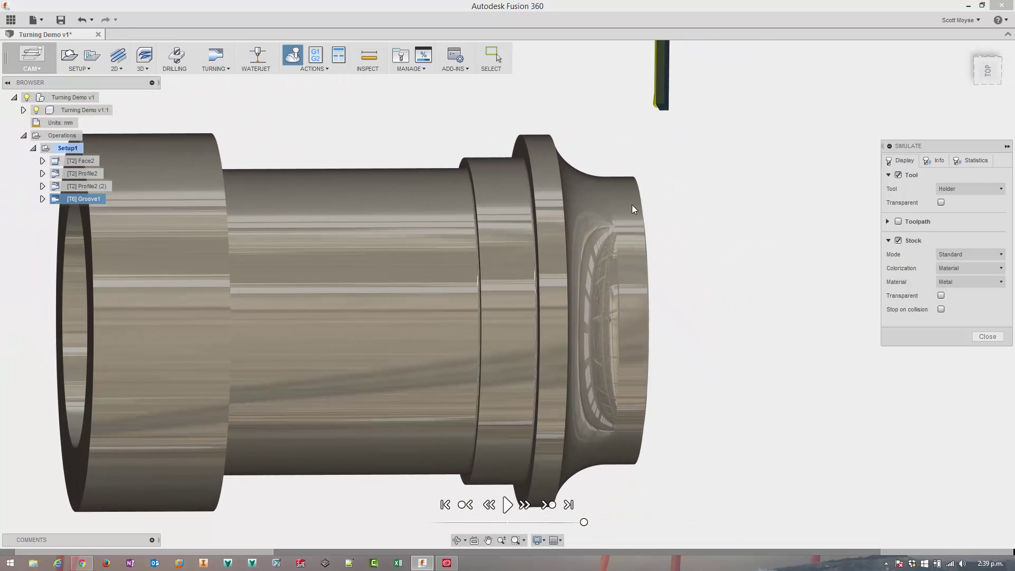
shift+middle_drag(311, 454, 871, 327)
click(988, 336)
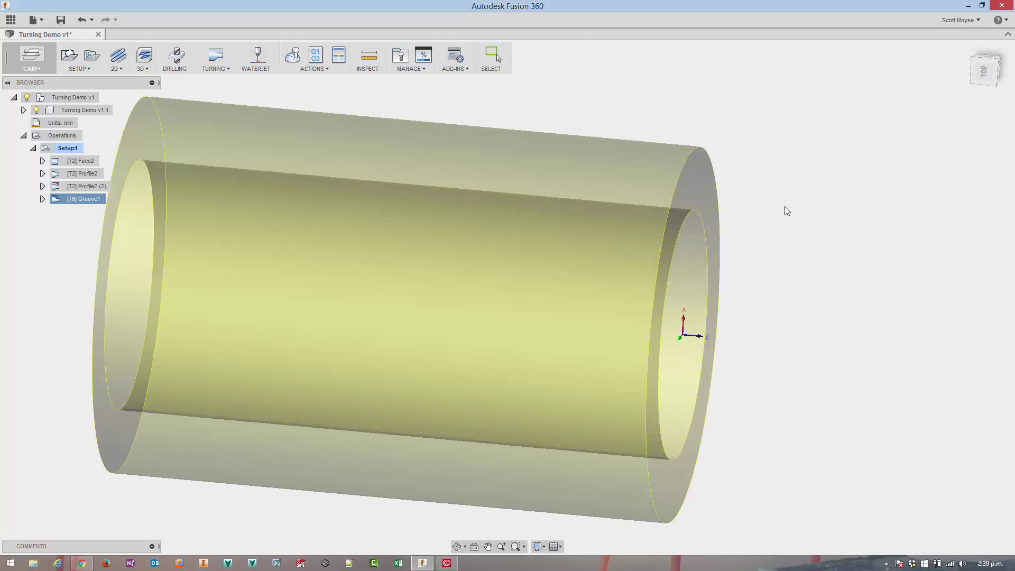
- Create a Turning Profile operation in Inside profiling mode using the sample boring tool 13 - CNMT09T308-DCLN-R
click(36, 112)
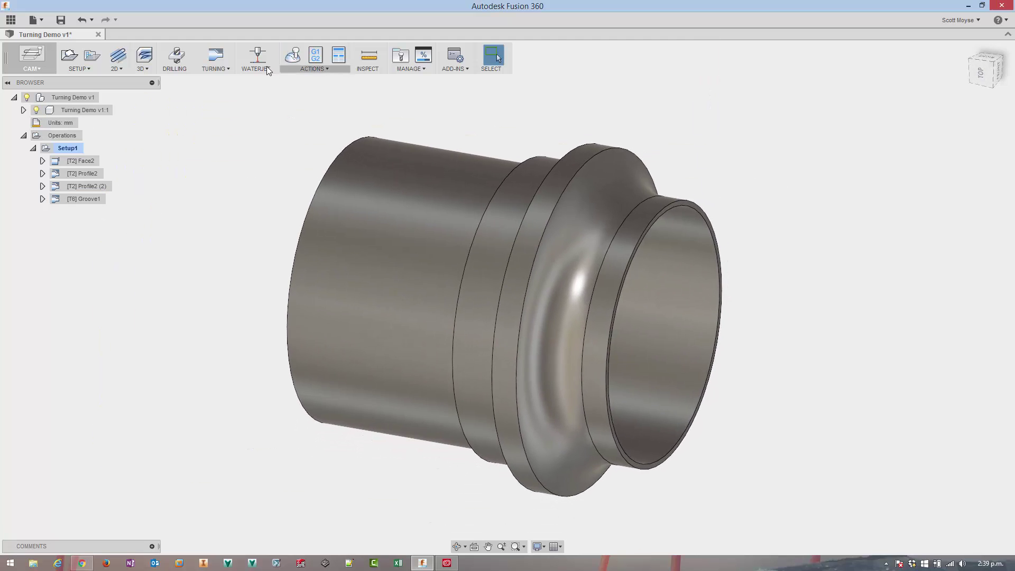
click(222, 69)
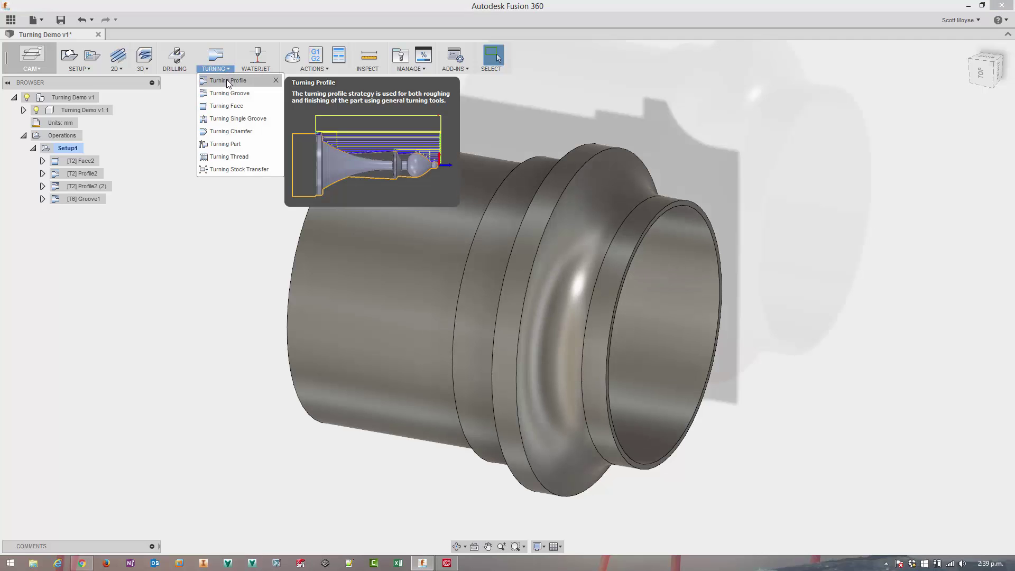
click(227, 81)
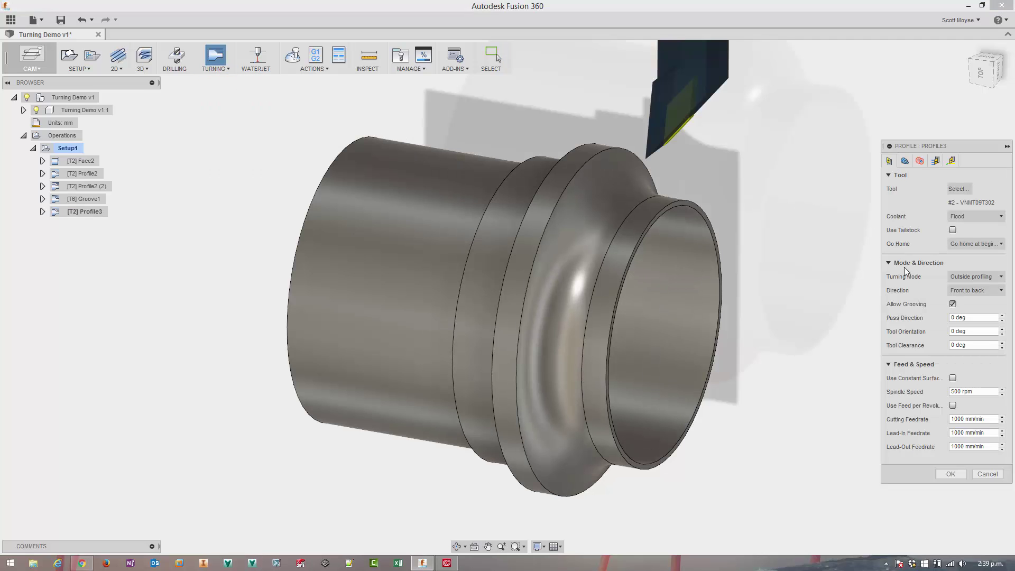
click(969, 277)
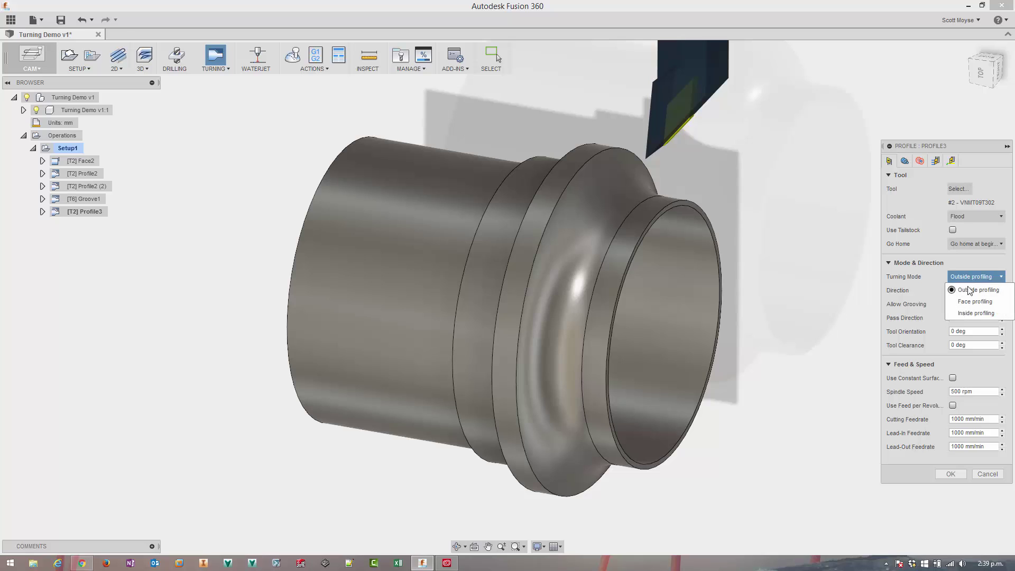
click(974, 314)
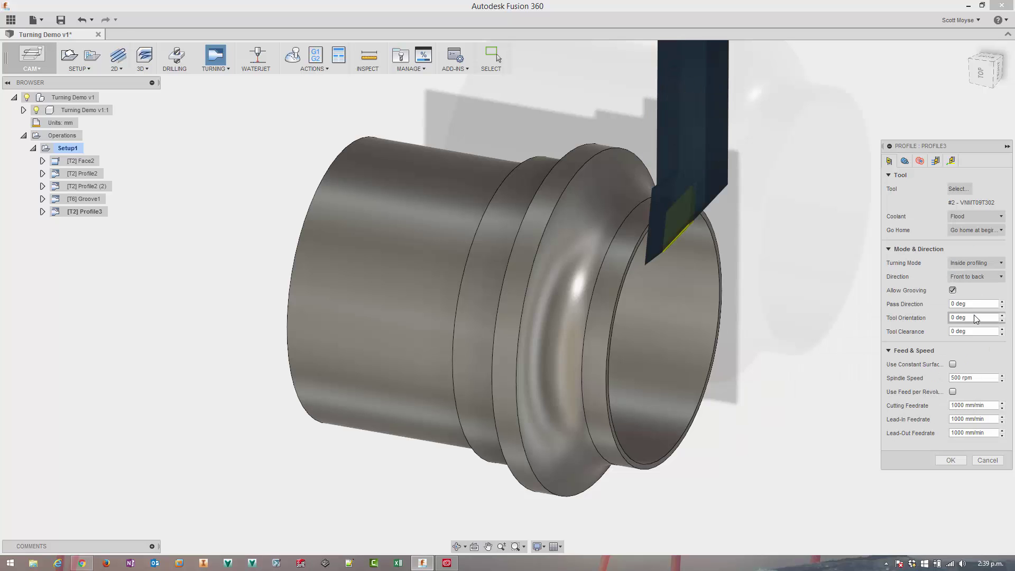
click(958, 189)
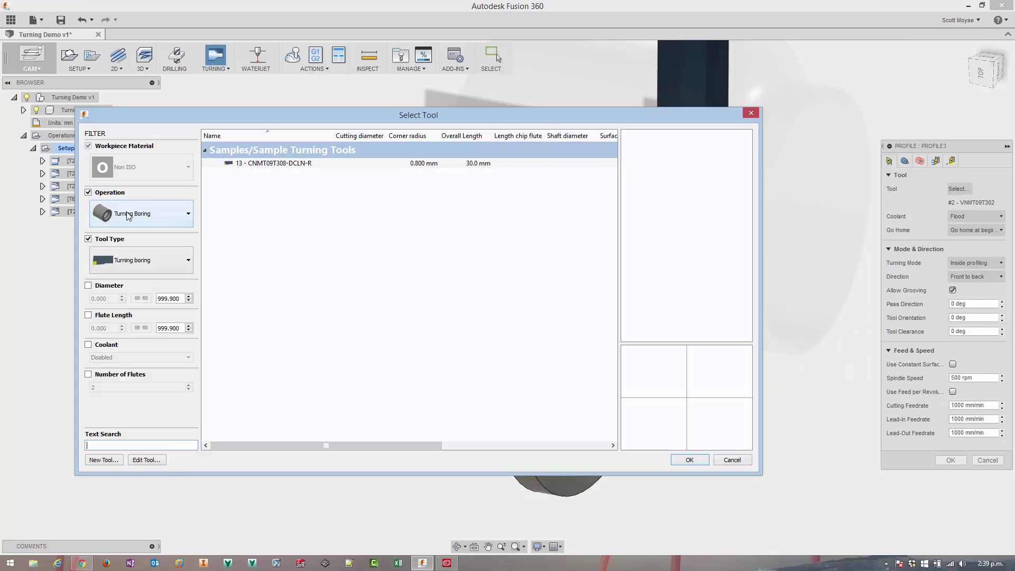
click(265, 163)
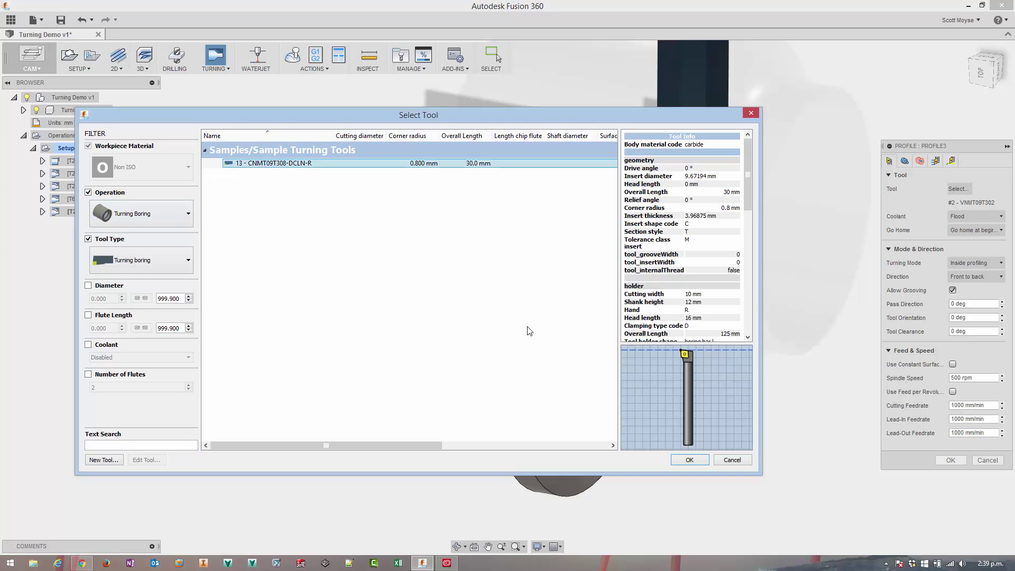
click(690, 460)
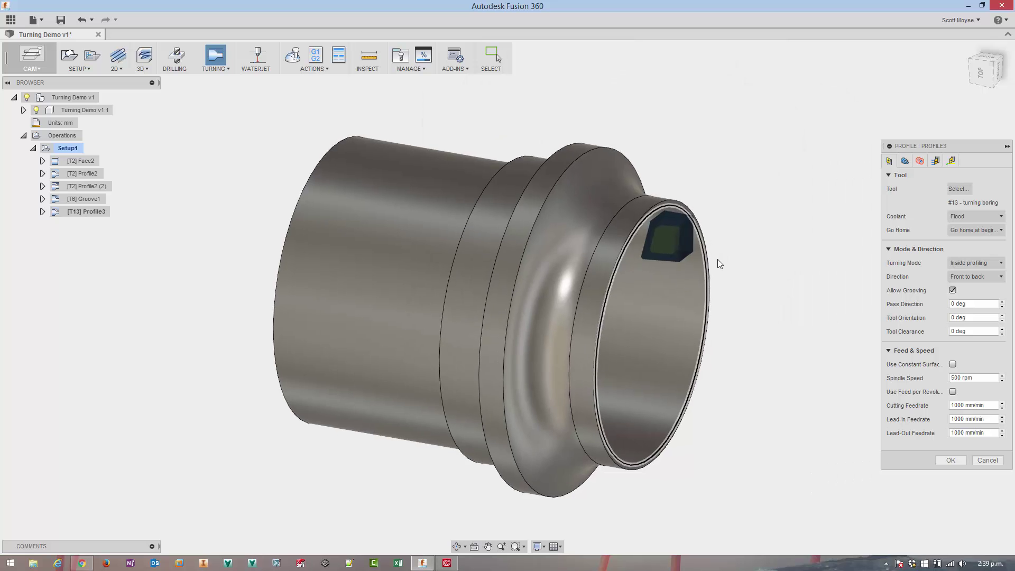
- Set the boring tool's orientation in the turret to 90 deg and generate the inside profile toolpath
shift+middle_drag(718, 259, 957, 188)
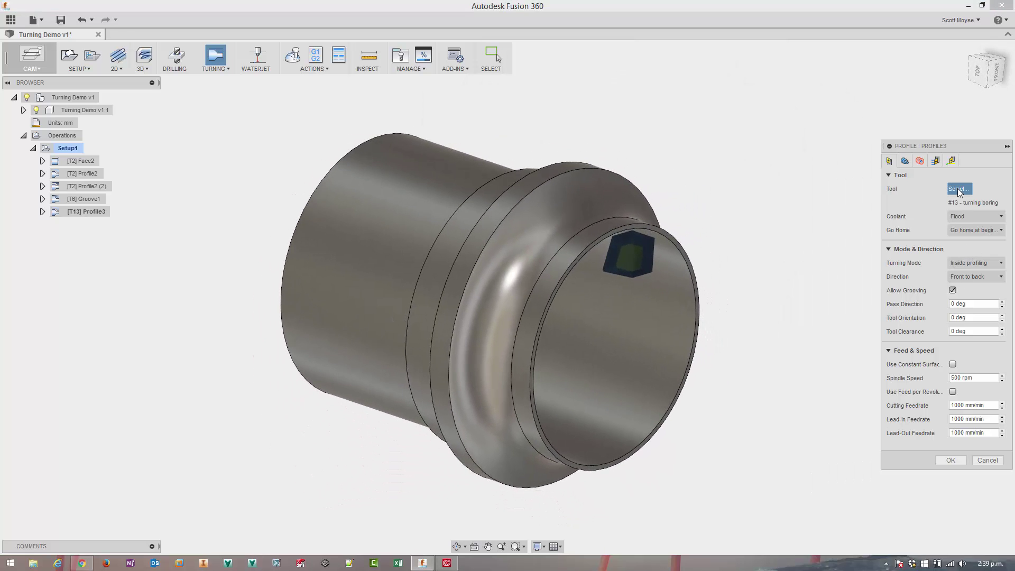
click(958, 189)
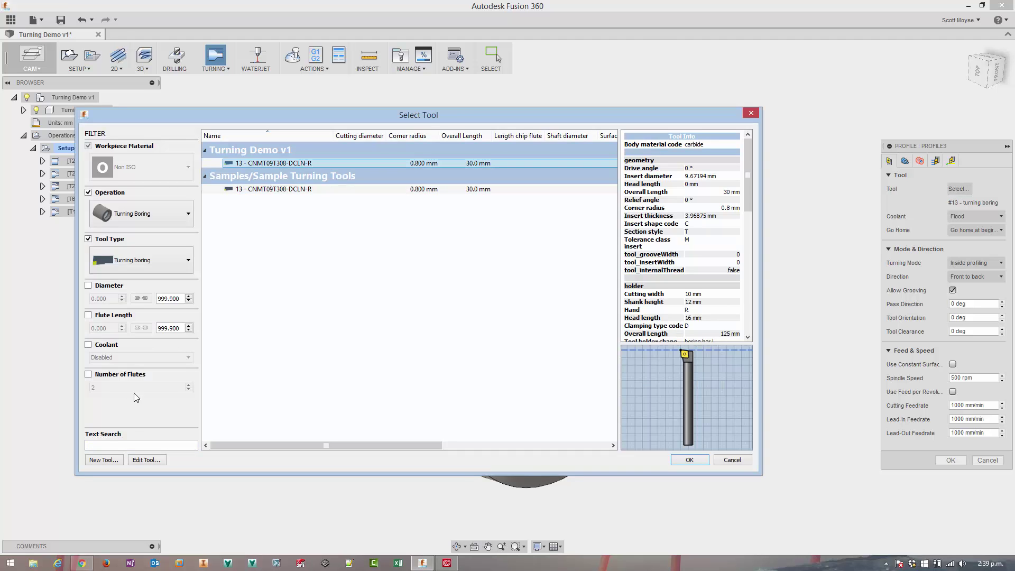
click(146, 460)
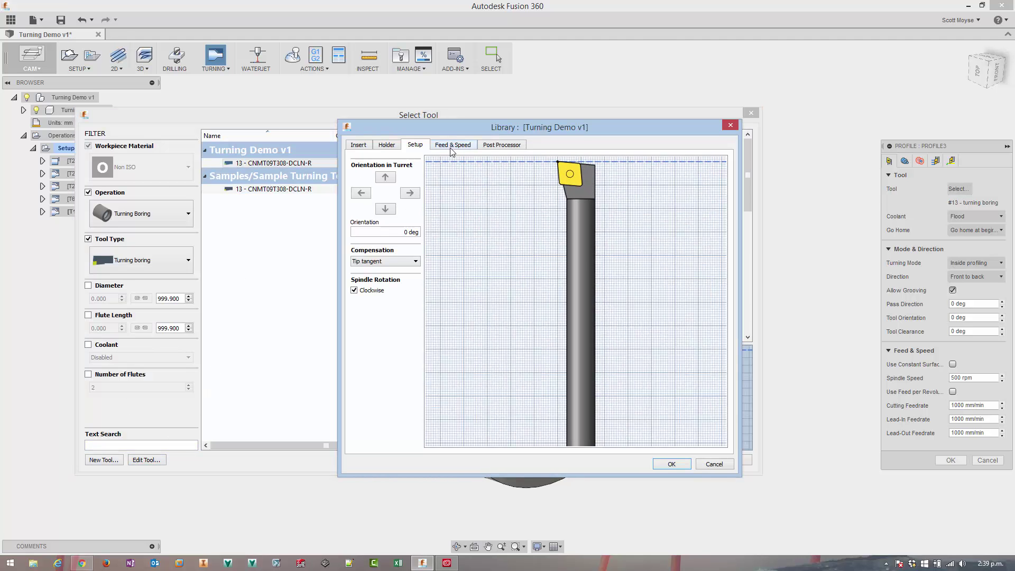
click(363, 197)
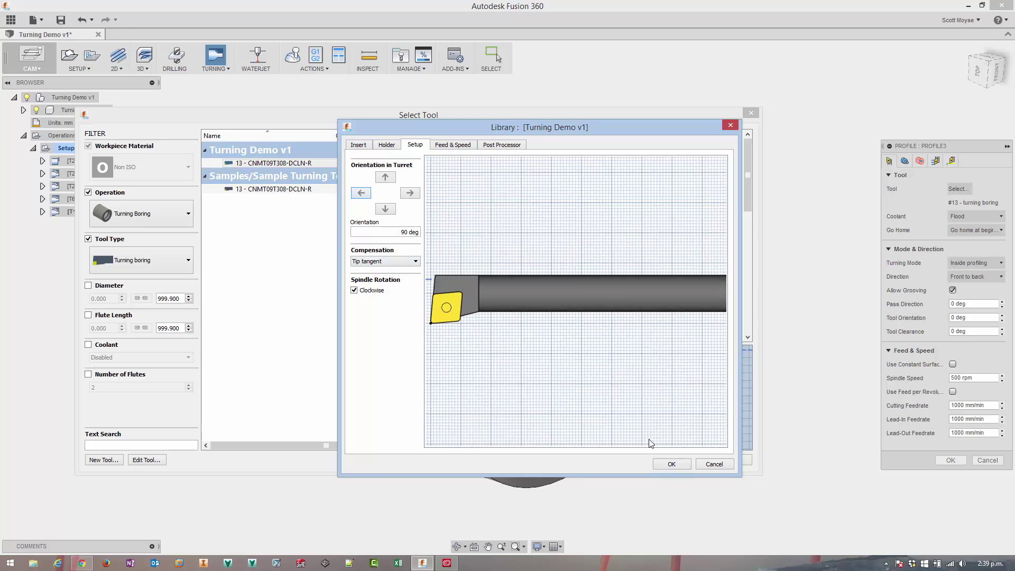
click(670, 464)
click(439, 327)
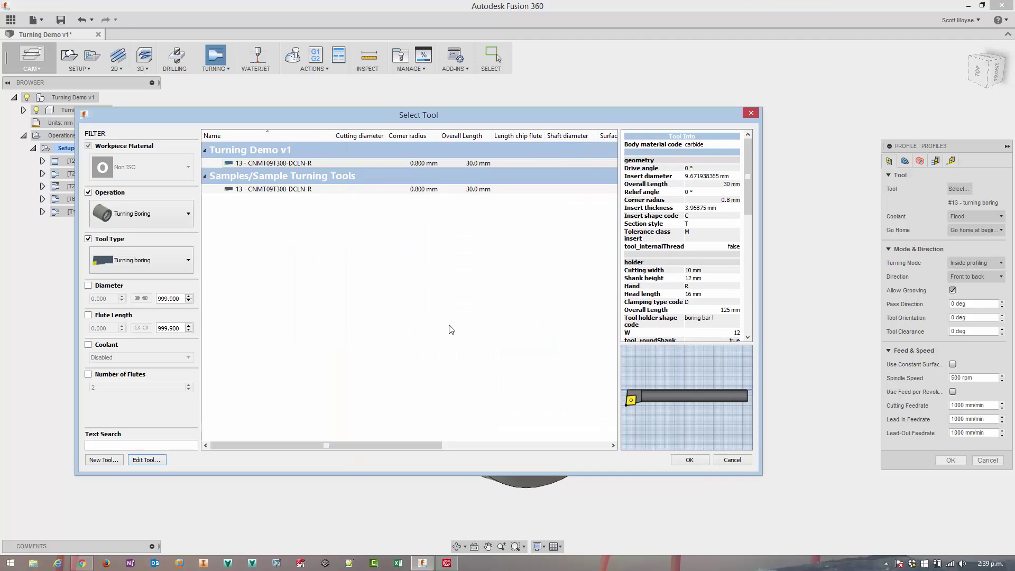
click(690, 460)
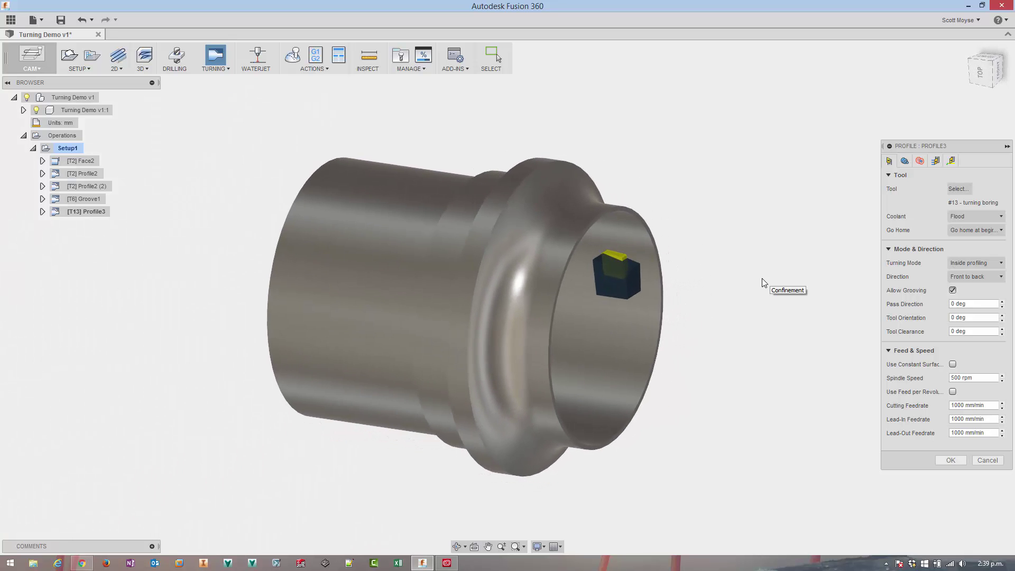
click(960, 463)
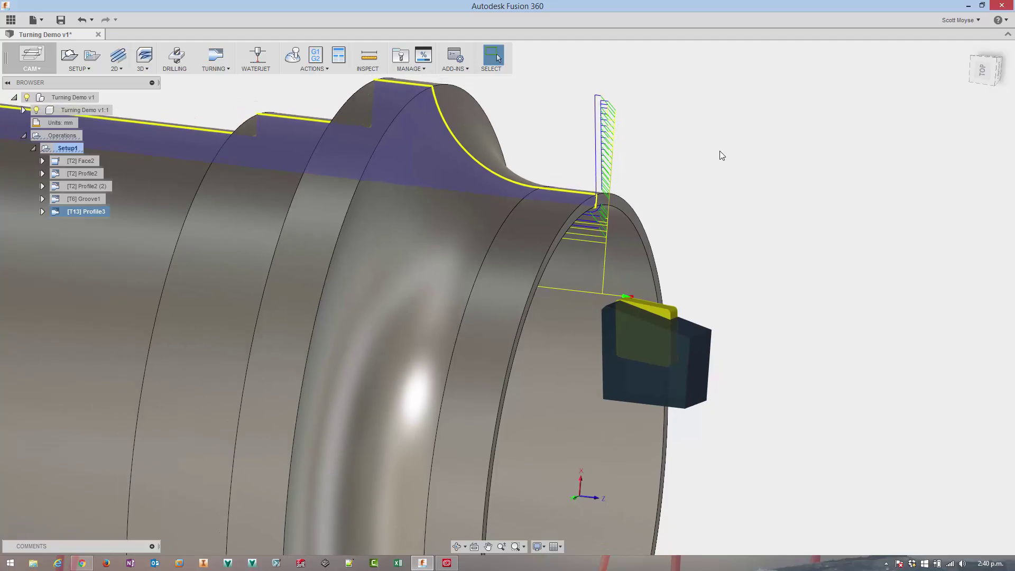
- Enable rest machining from previous operations and confinement with a 10 mm backside stock offset on the Profile3 operation
click(434, 196)
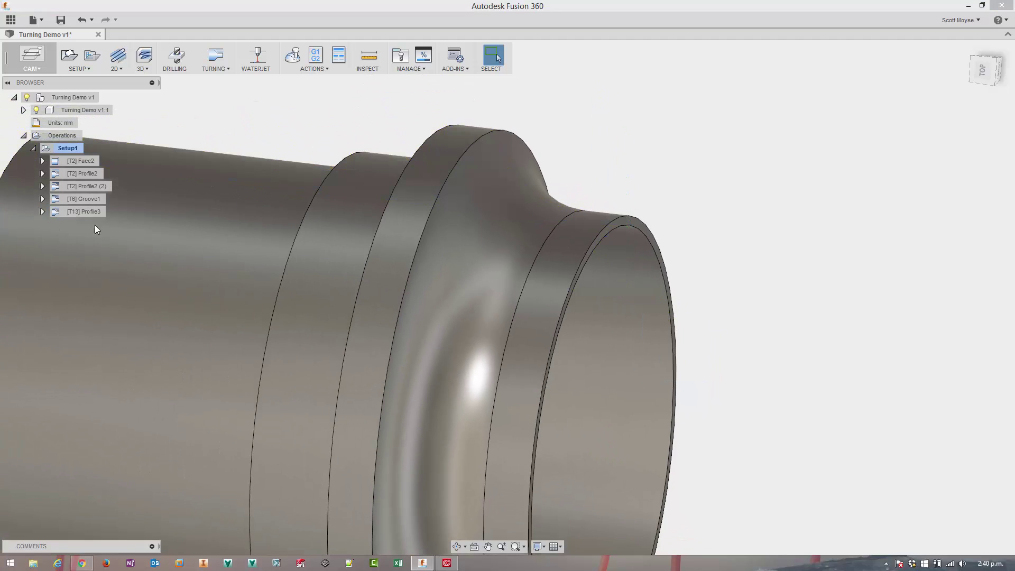
double_click(55, 212)
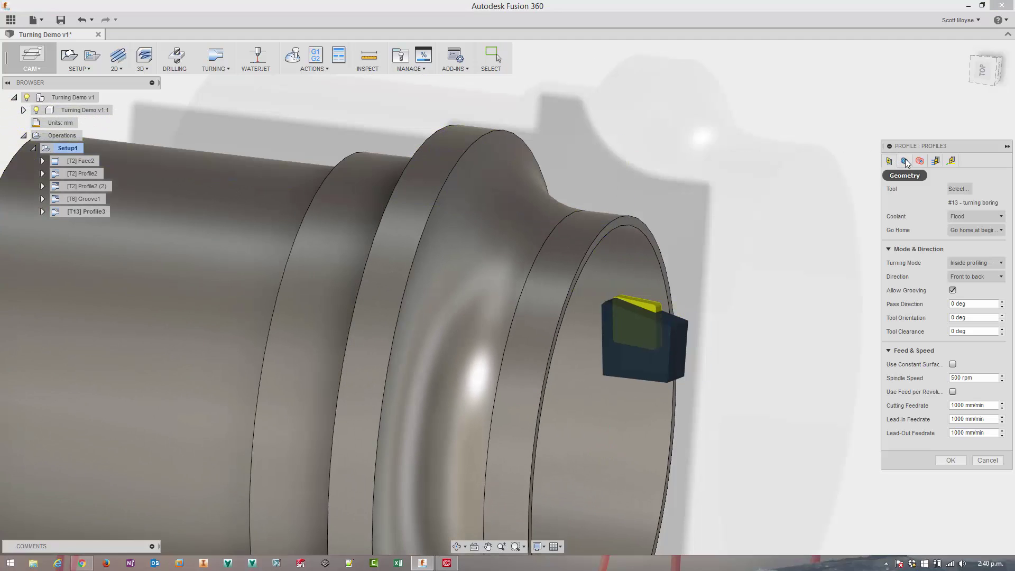
click(905, 161)
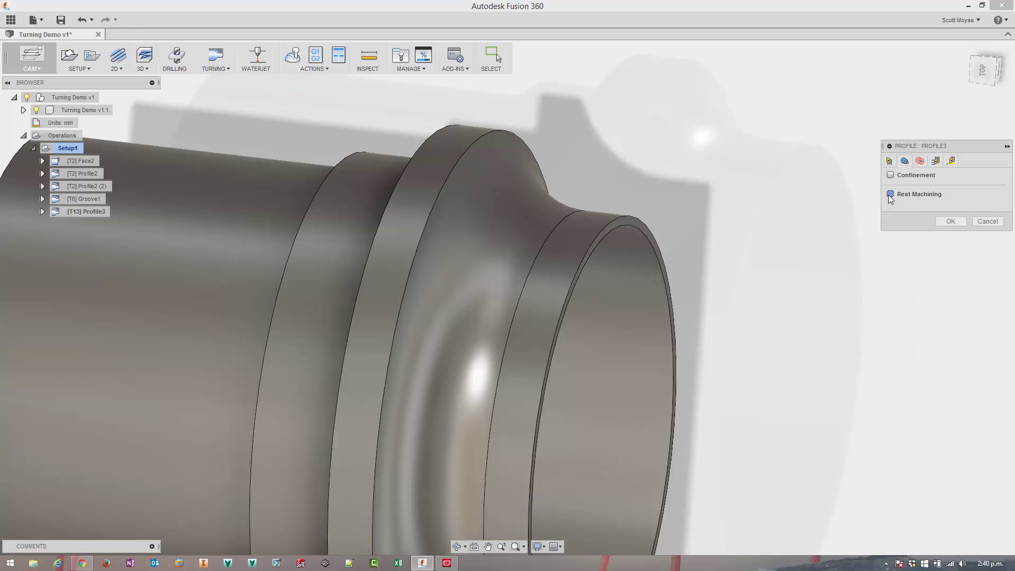
click(890, 194)
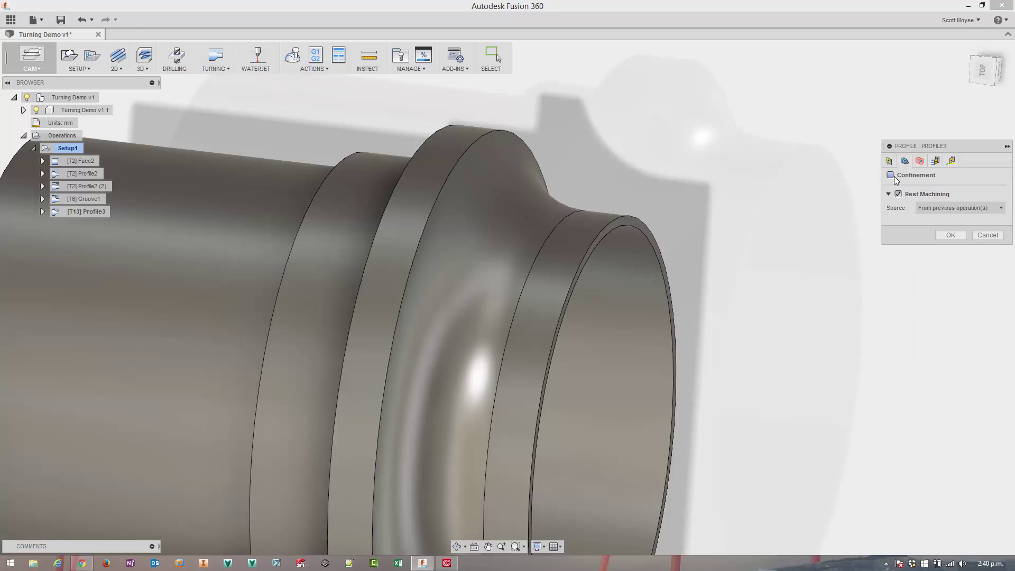
click(891, 175)
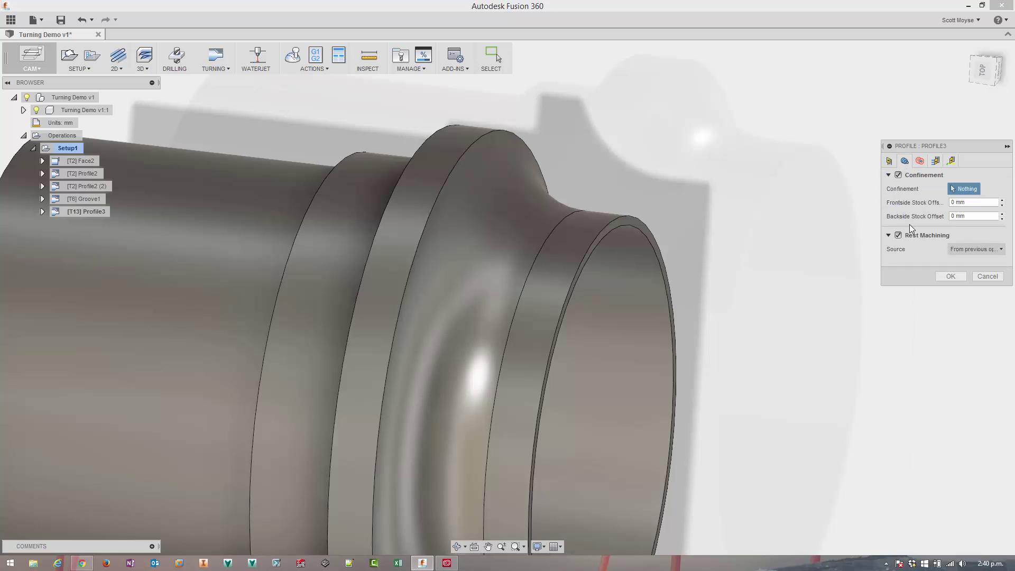
click(964, 213)
text(10)
click(965, 280)
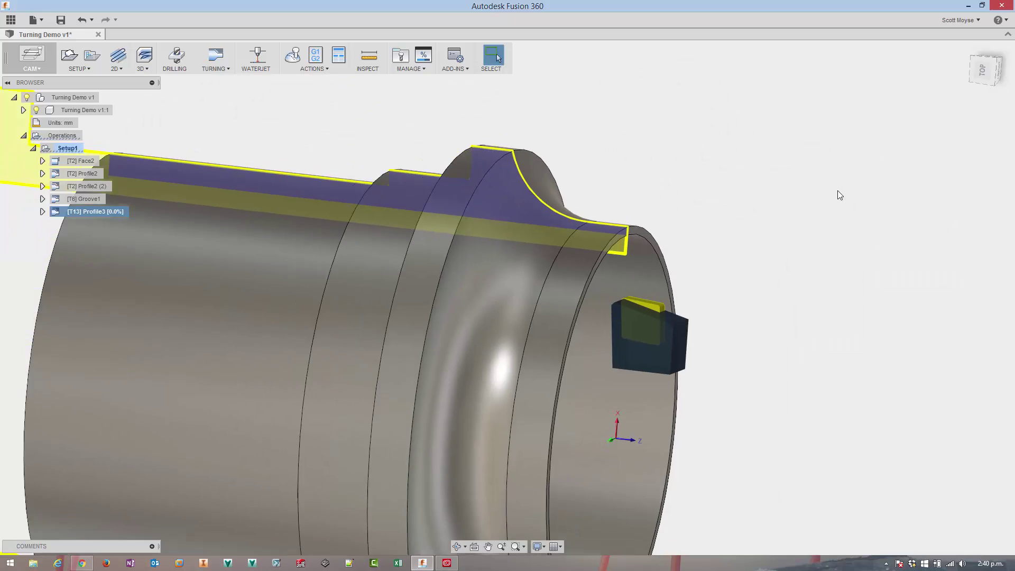
- Define Profile3's outer radius by selection, using the bore's edge at the cylinder's back end, and regenerate the toolpath
scroll(187, 189, up, 10)
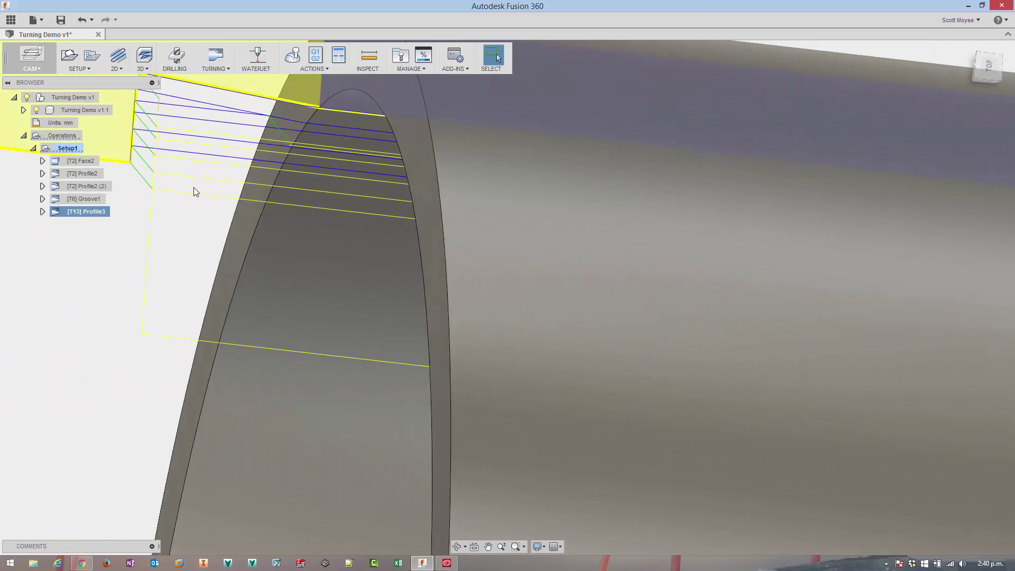
middle_drag(194, 191, 360, 247)
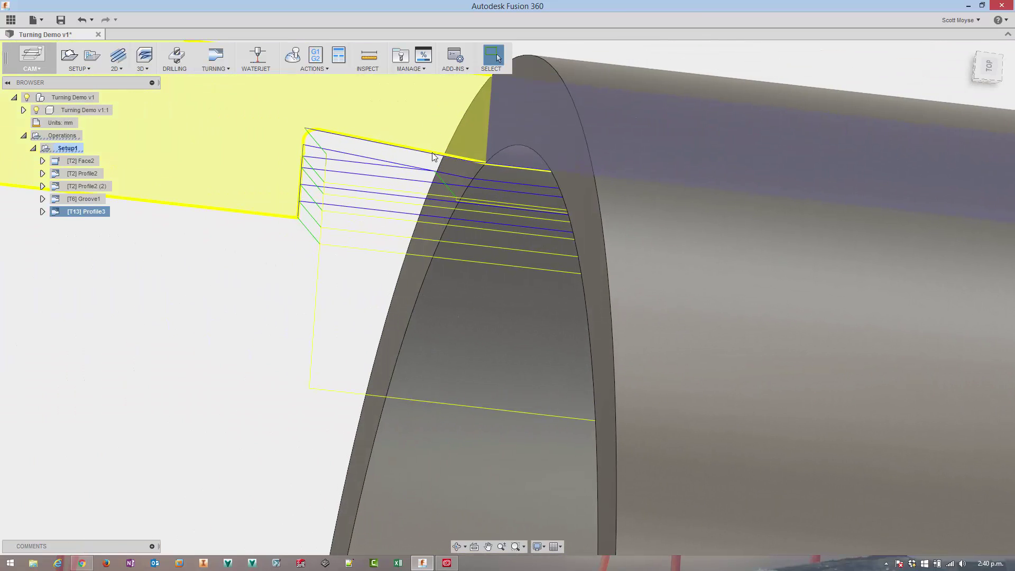
scroll(364, 218, down, 5)
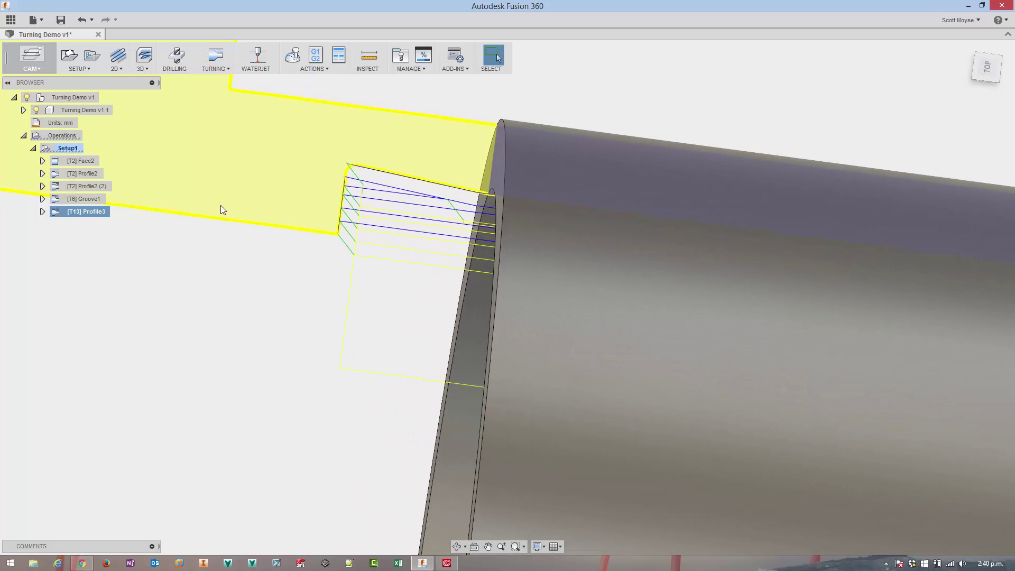
click(127, 213)
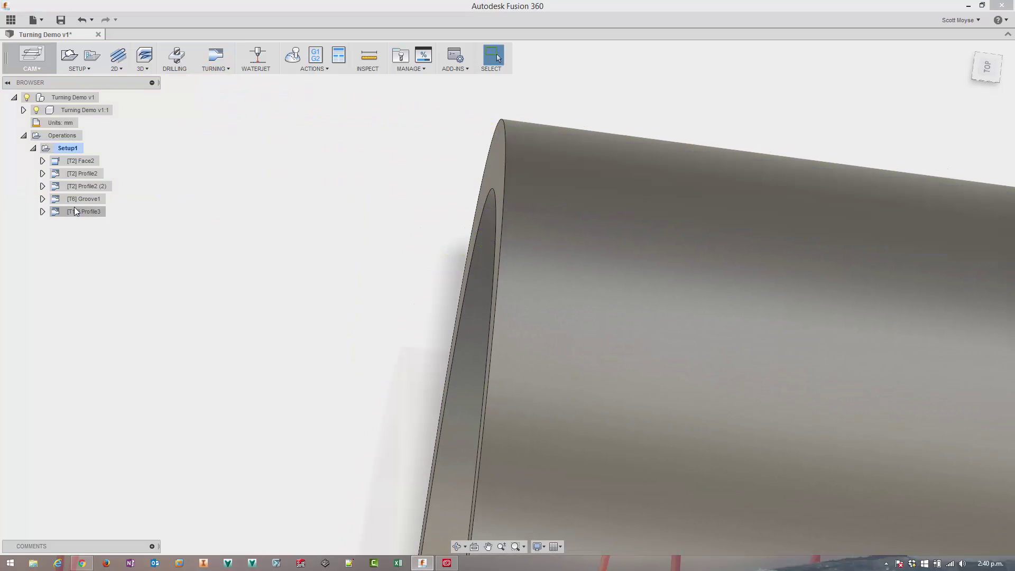
double_click(56, 213)
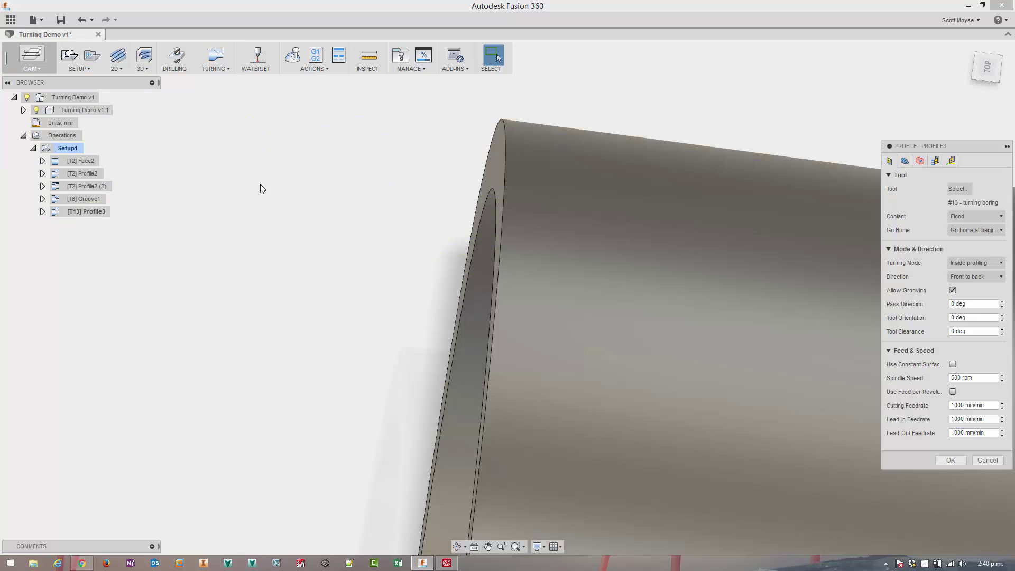
click(921, 162)
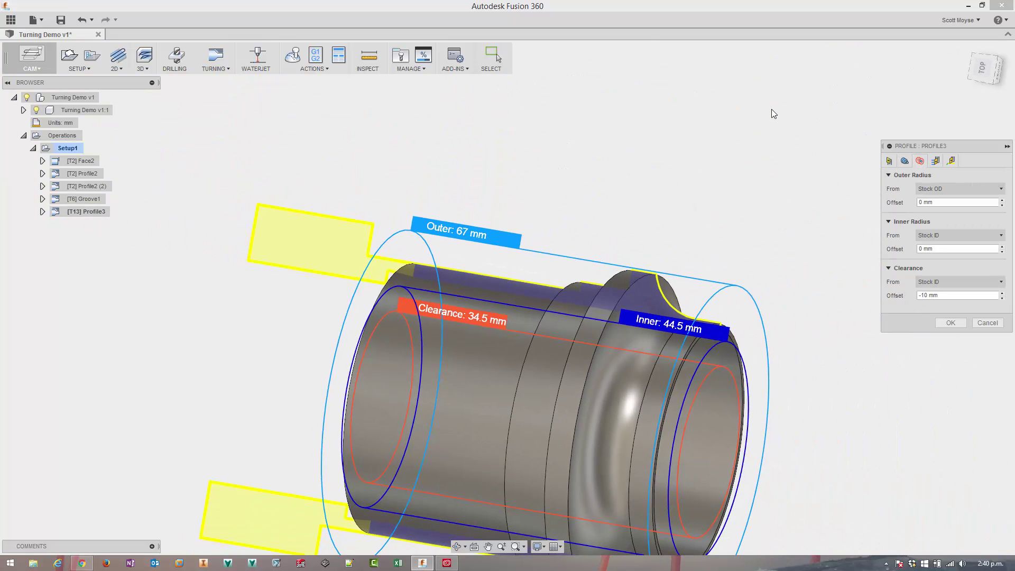
shift+middle_drag(725, 240, 460, 248)
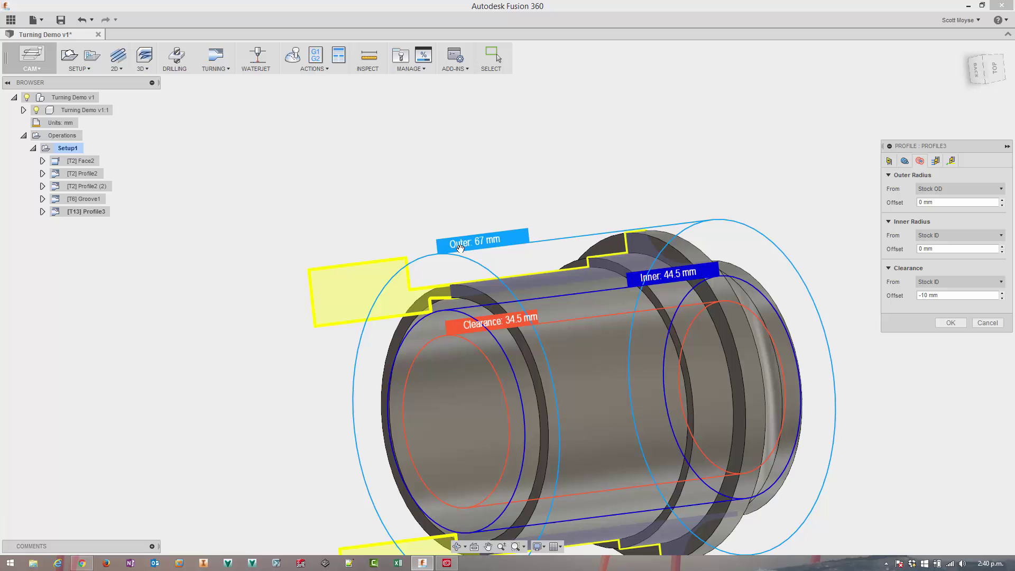
click(941, 202)
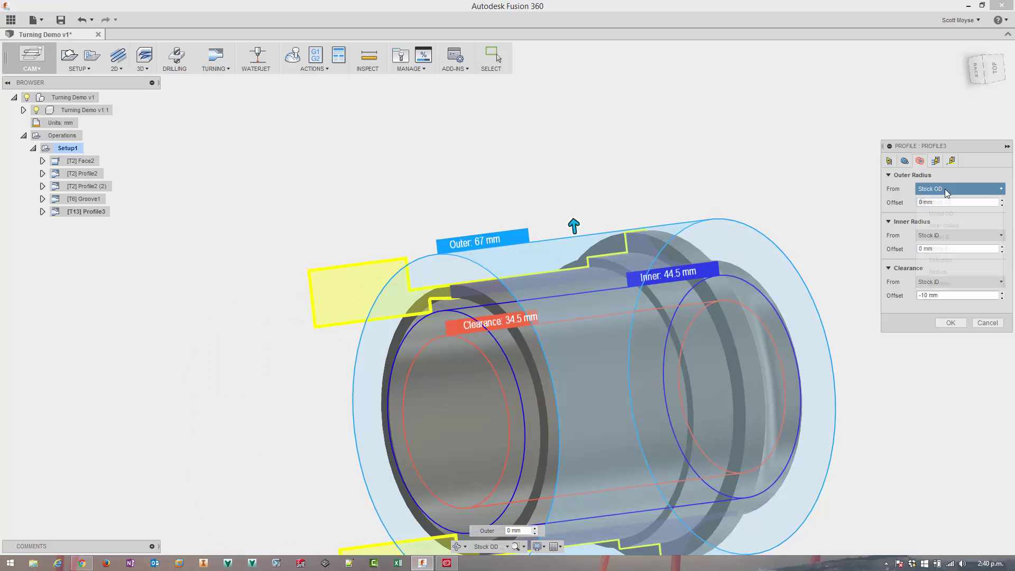
click(945, 188)
click(938, 255)
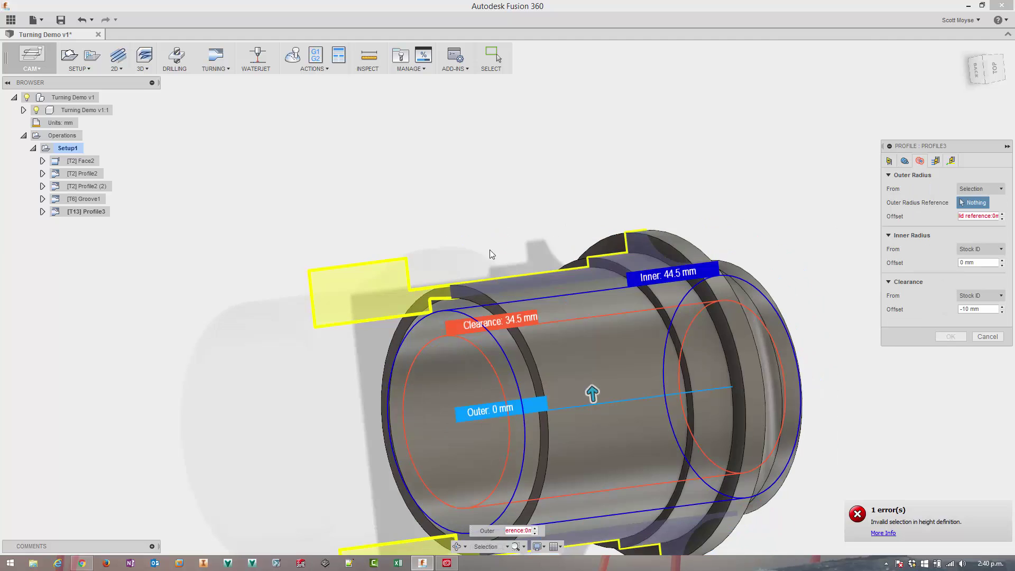
click(440, 299)
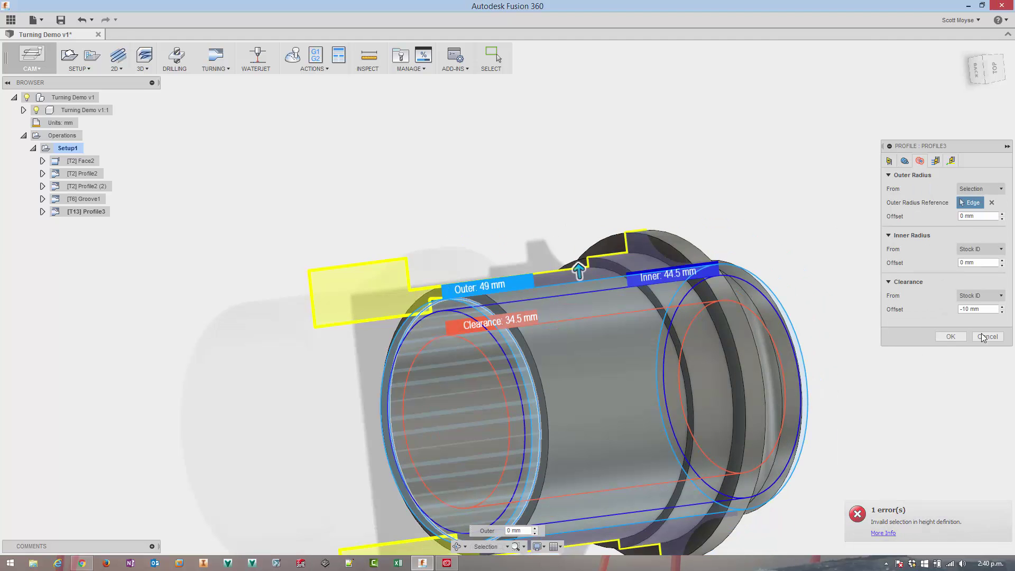
click(950, 336)
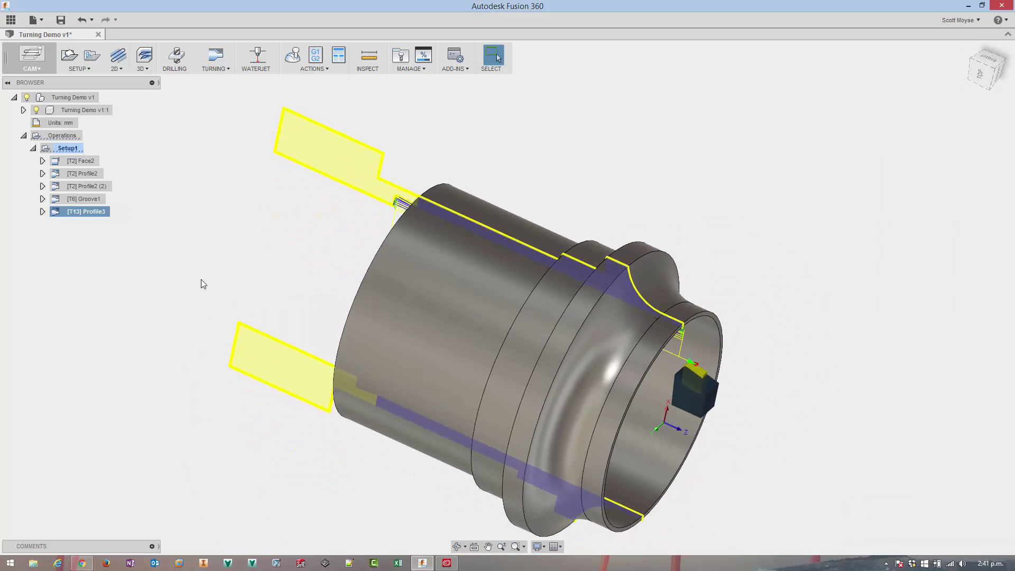
- Create a Turning Part operation in Setup1 with the #6 turning grooving tool and generate its toolpath
click(200, 231)
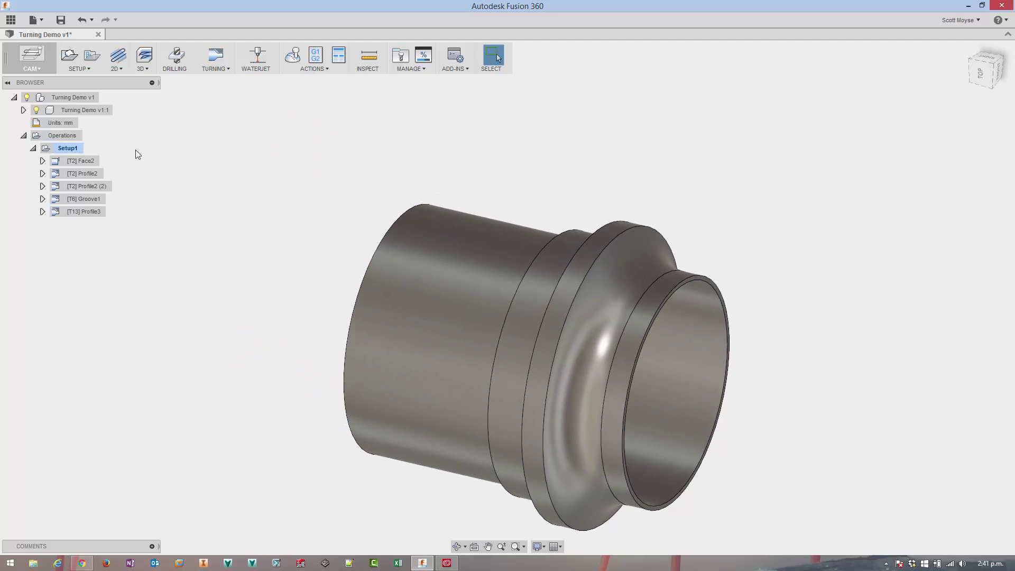
click(205, 69)
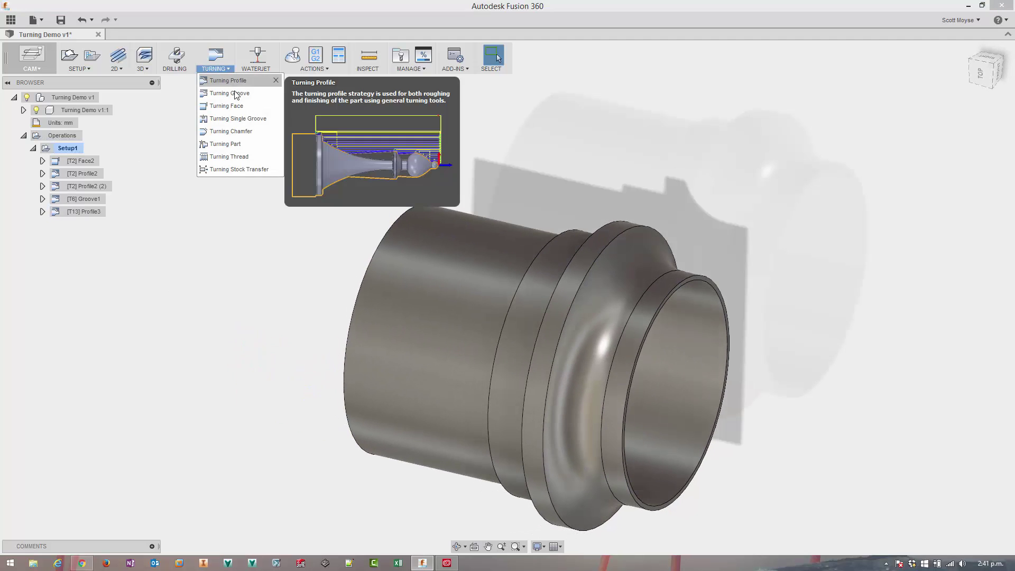
click(249, 143)
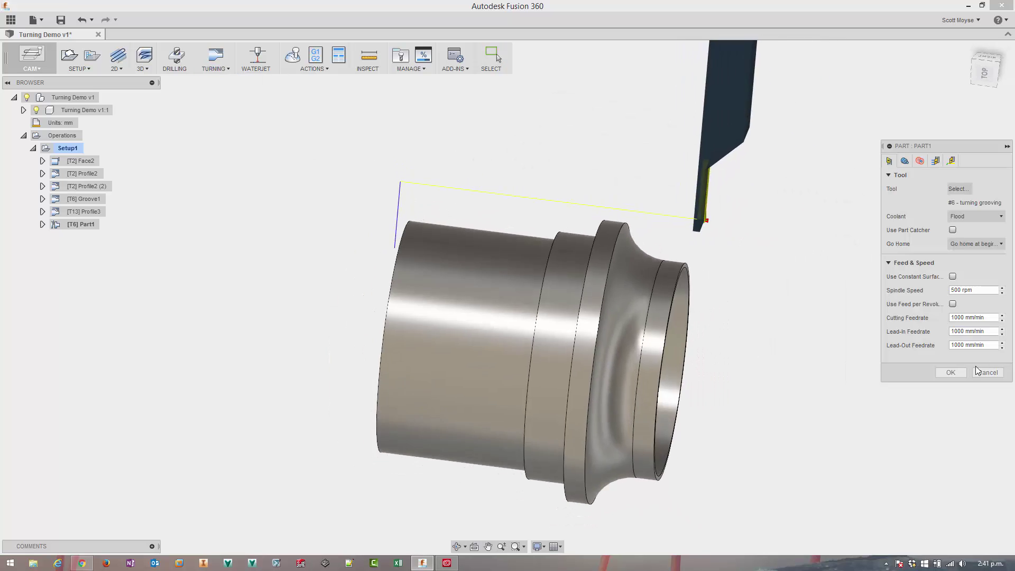
click(958, 372)
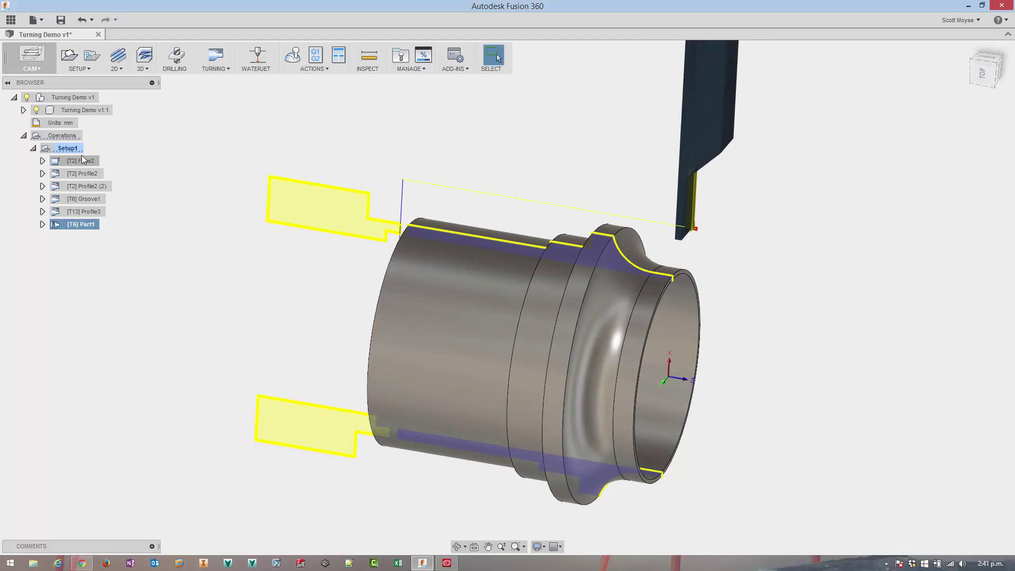
- Simulate all of Setup1's operations through part-off, close the simulation and show the model again
click(68, 148)
click(293, 54)
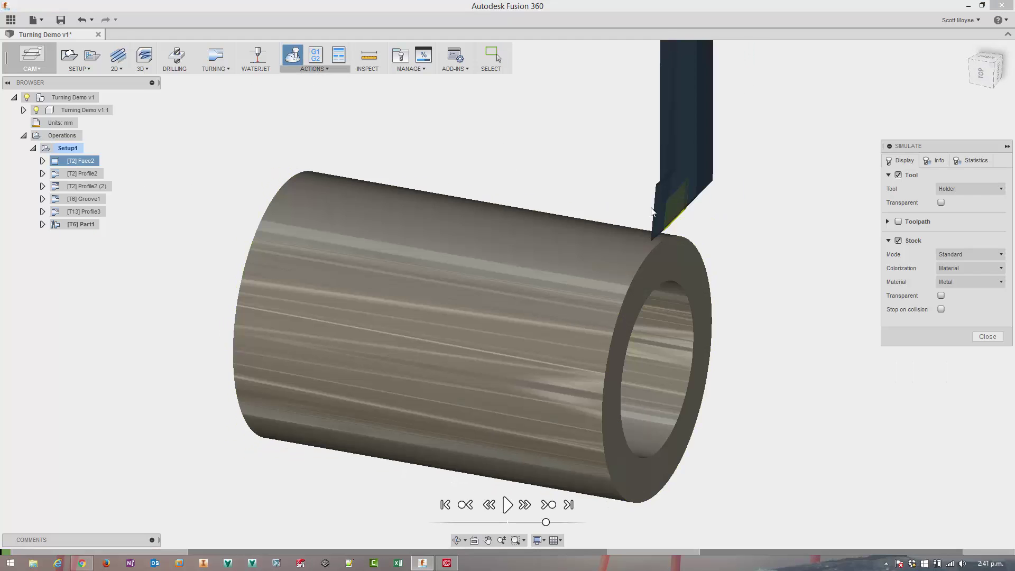
click(506, 505)
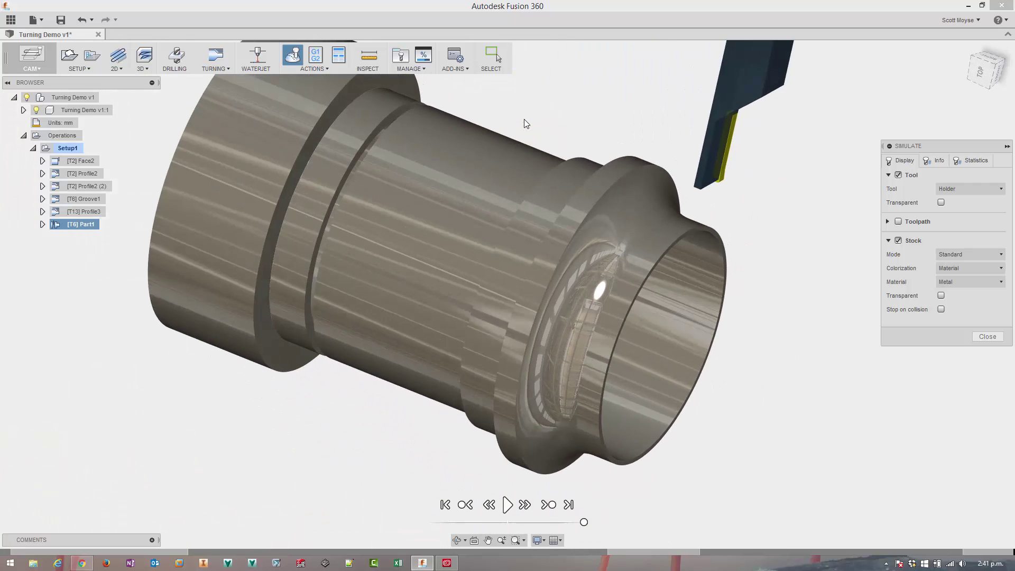
click(987, 337)
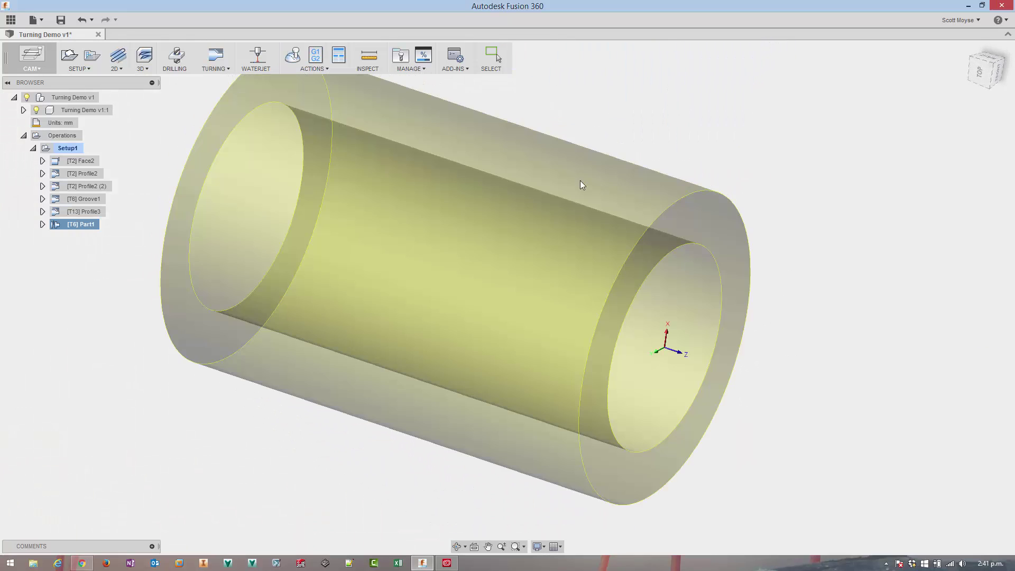
click(37, 110)
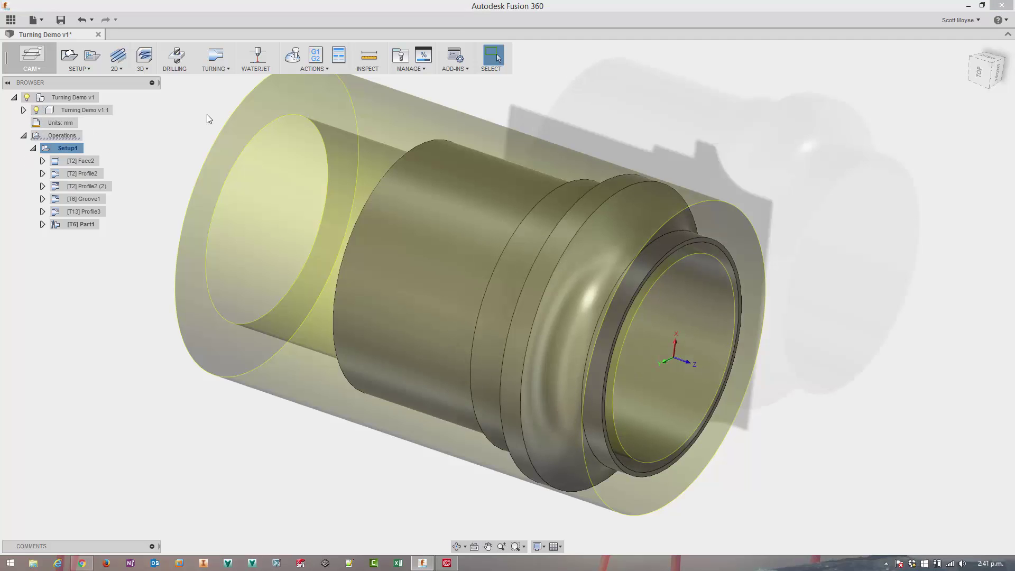
- Start post processing Setup1, reset the post folder to its default location and choose the Mill/Turn post haas ds-30ssy.cps
click(314, 56)
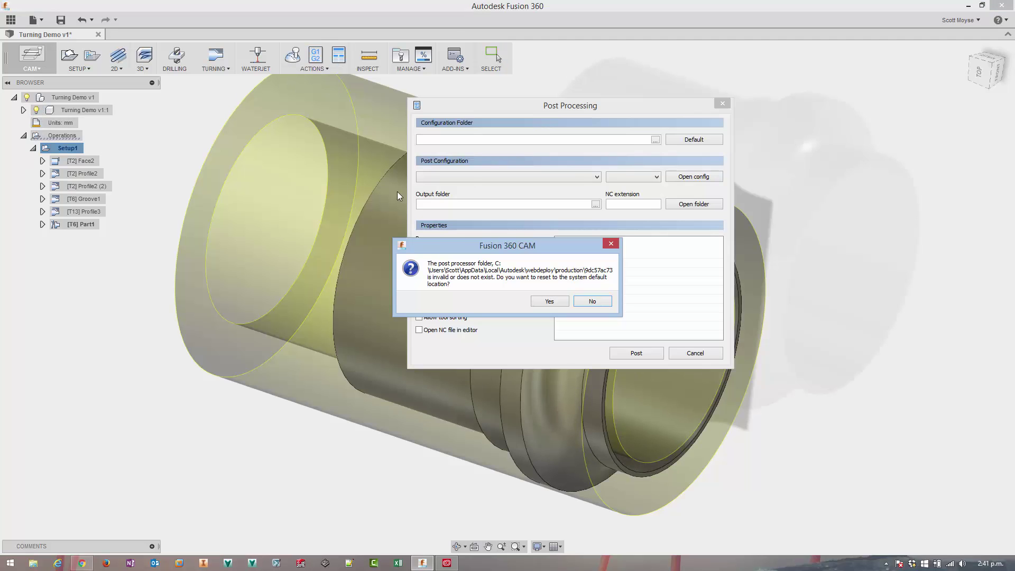
click(549, 302)
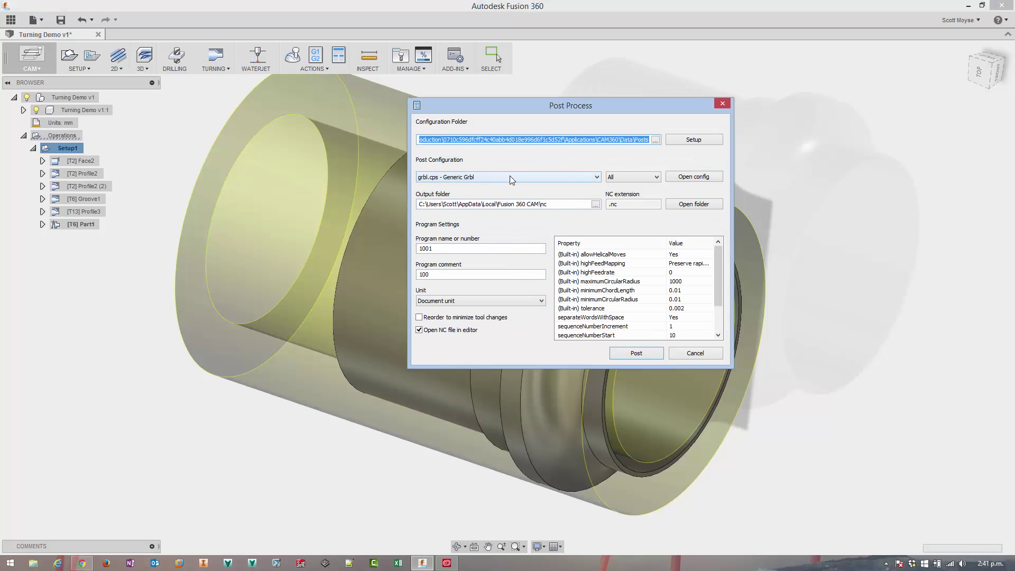
click(592, 178)
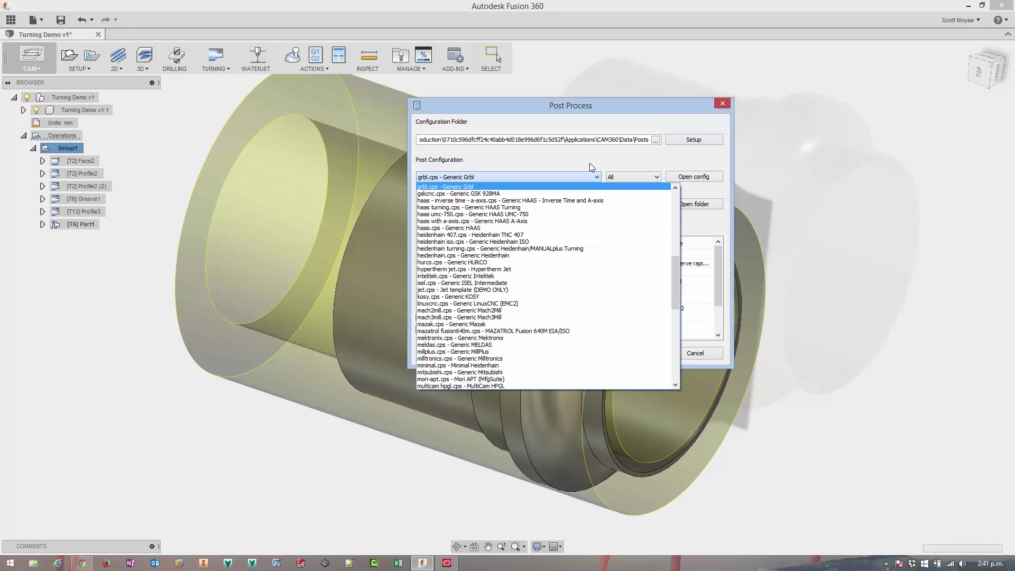
click(624, 176)
click(625, 178)
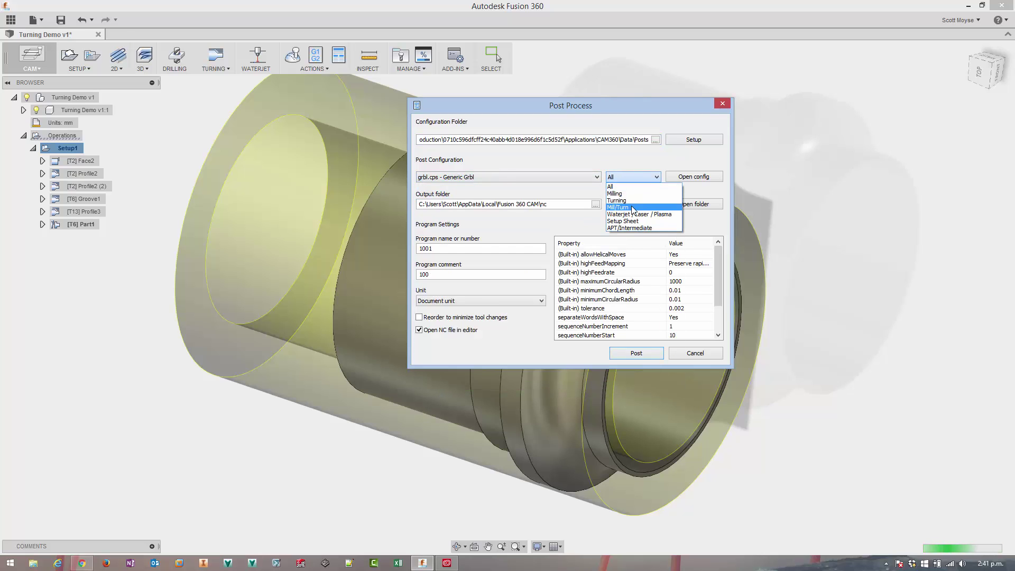
click(624, 207)
click(491, 181)
click(458, 172)
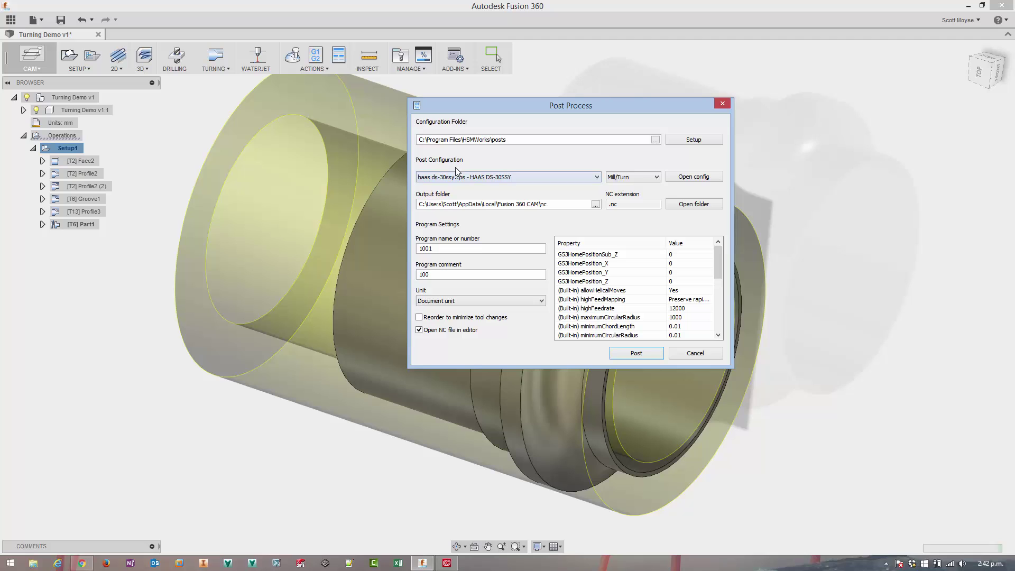
- Post the program, save it as 1001.nc and look through the generated NC code in the editor
click(635, 354)
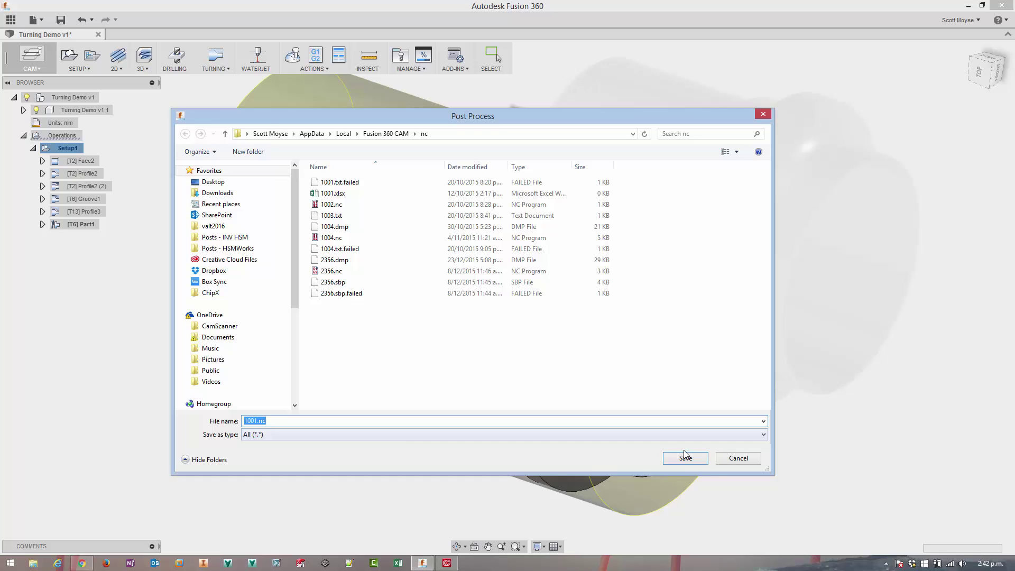
click(682, 455)
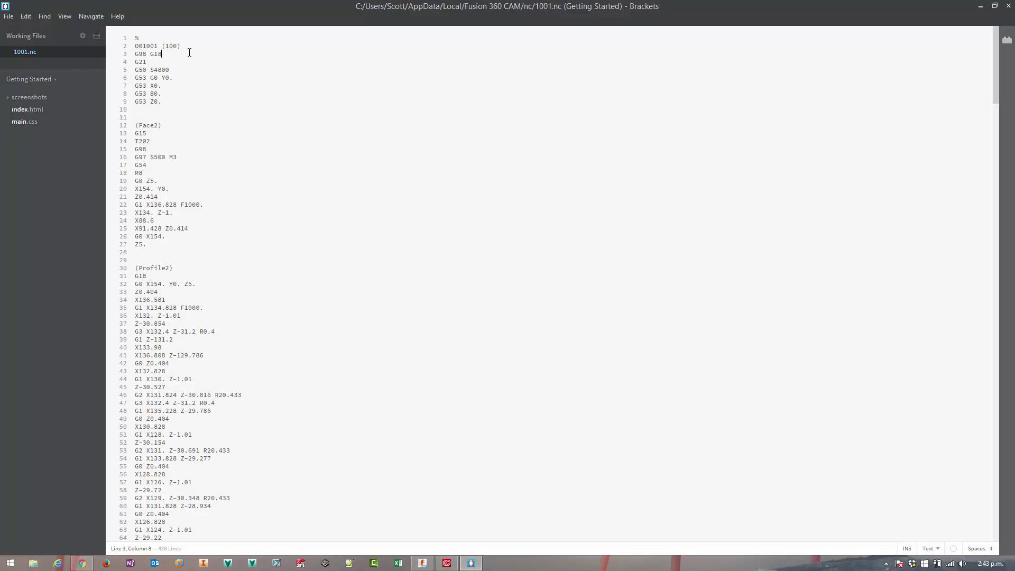
scroll(179, 91, down, 20)
scroll(268, 165, up, 20)
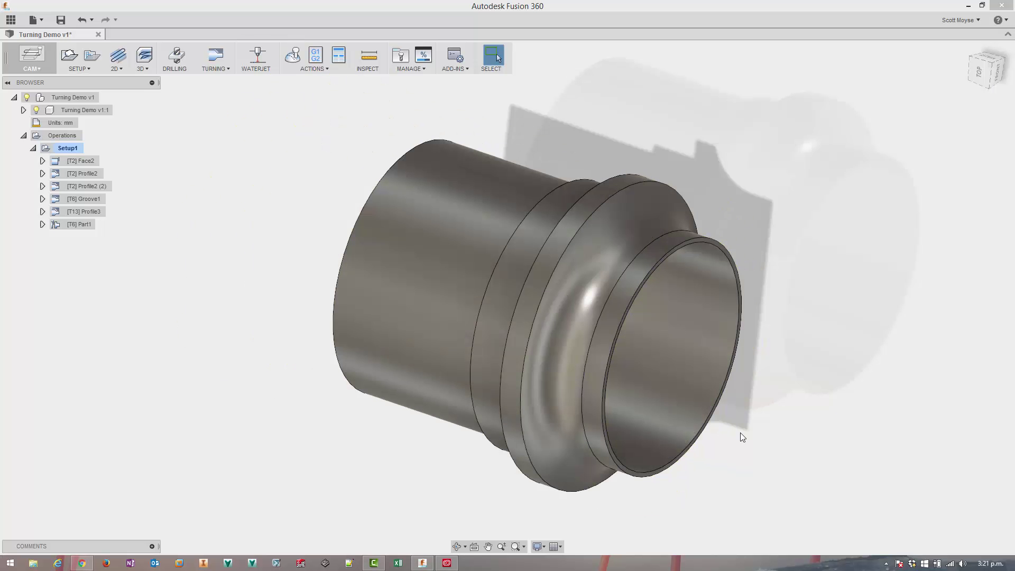
- Return to the Model workspace, edit the revolve's profile sketch and set the length of the long cylindrical section to 75 mm
click(46, 60)
click(42, 91)
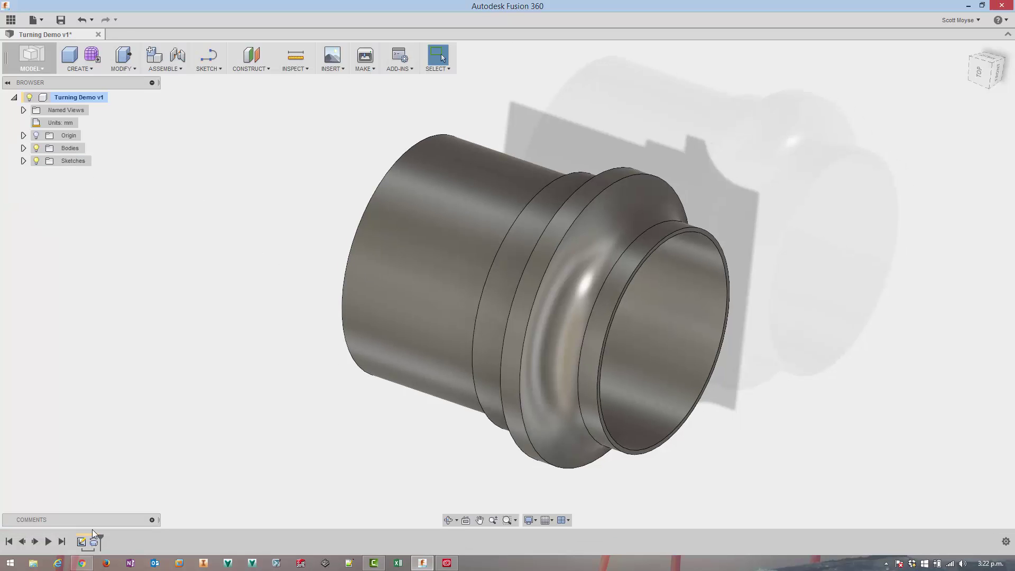
double_click(94, 540)
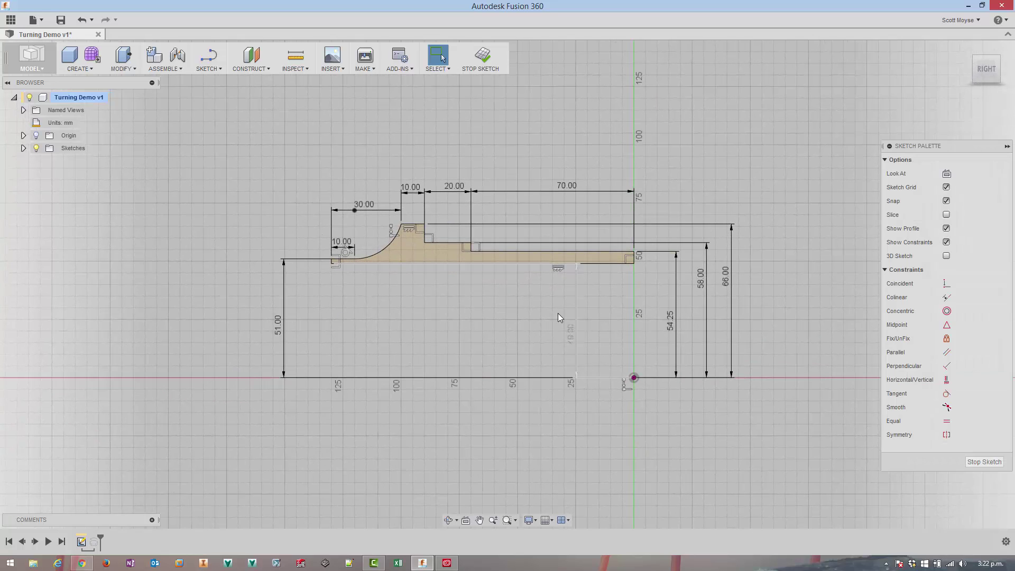
double_click(565, 186)
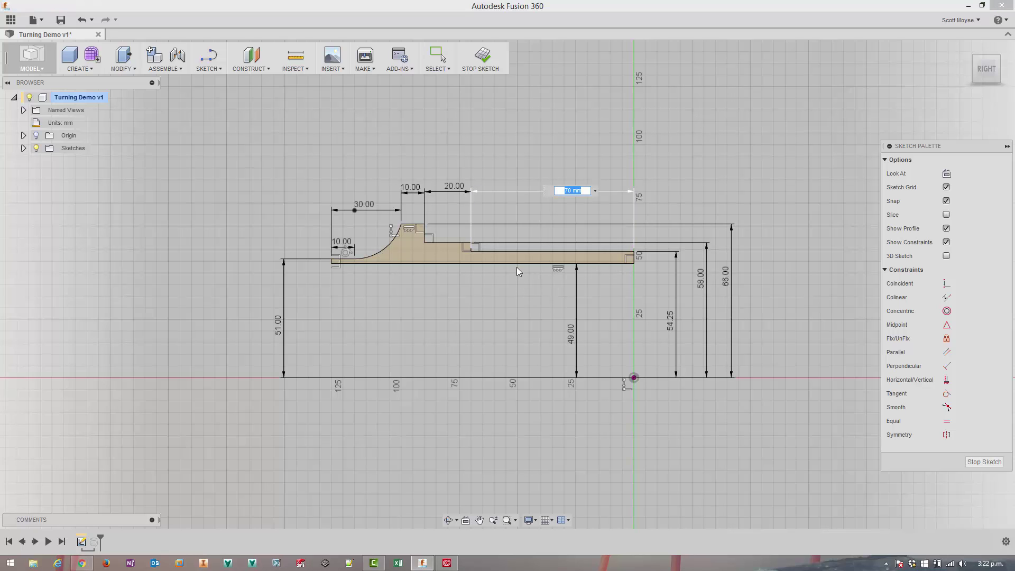
text(75)
key(Return)
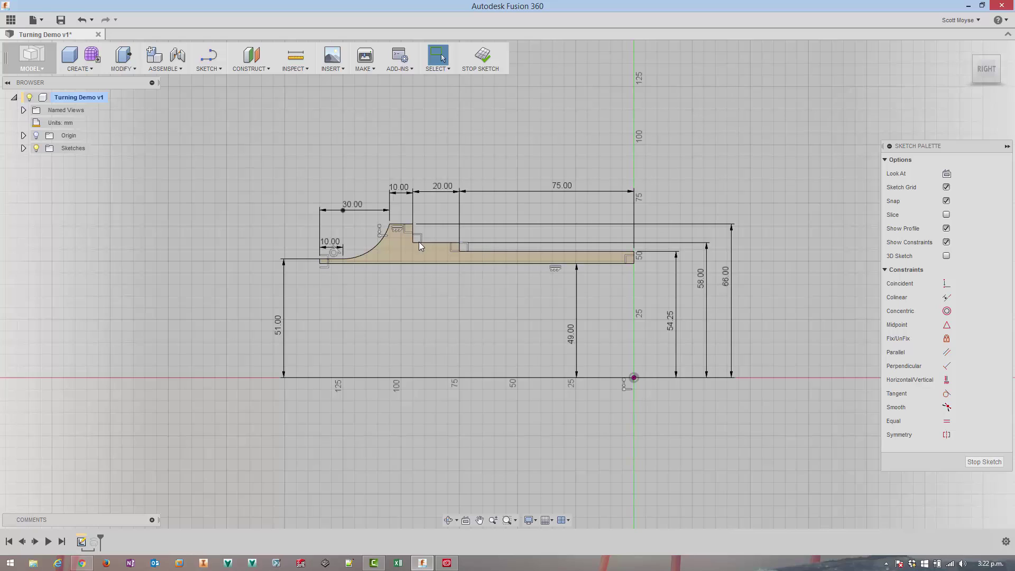
- Set the radius of the middle 20 mm step to 63 mm and finish the sketch
double_click(705, 258)
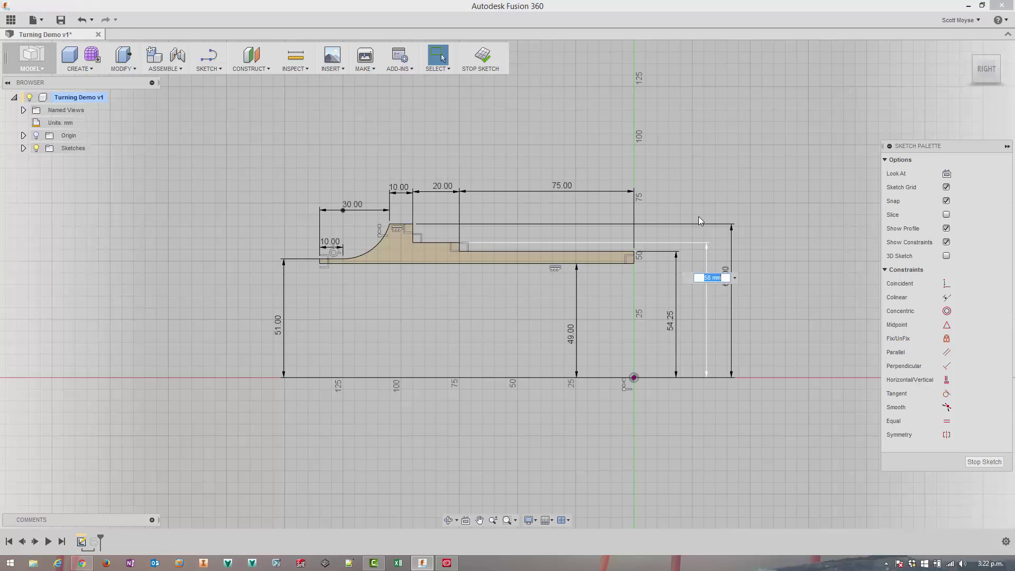
text(63)
key(Return)
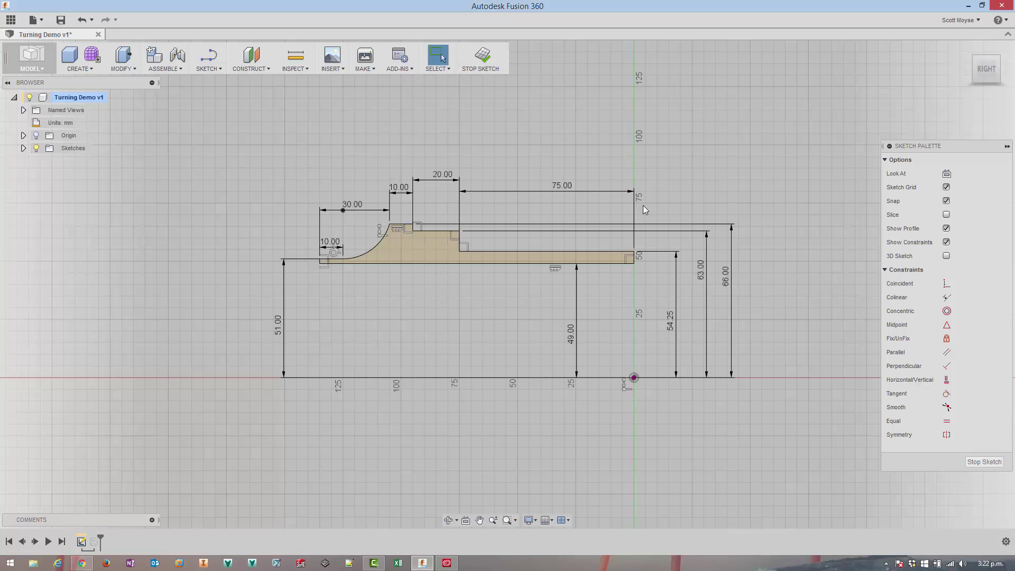
click(482, 56)
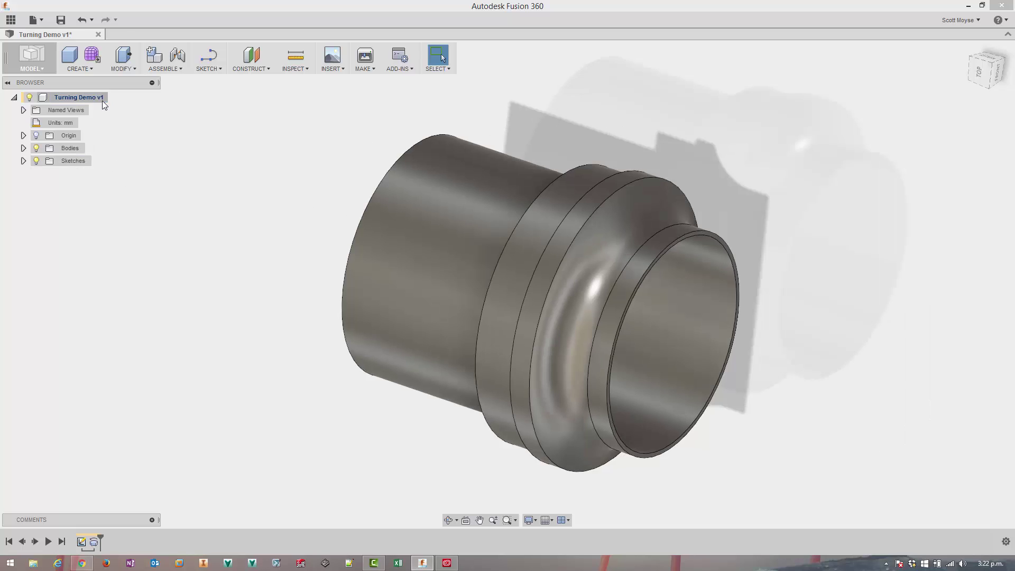
- Switch back to the CAM workspace and set the tube stock length to 220 mm in Setup1
click(27, 61)
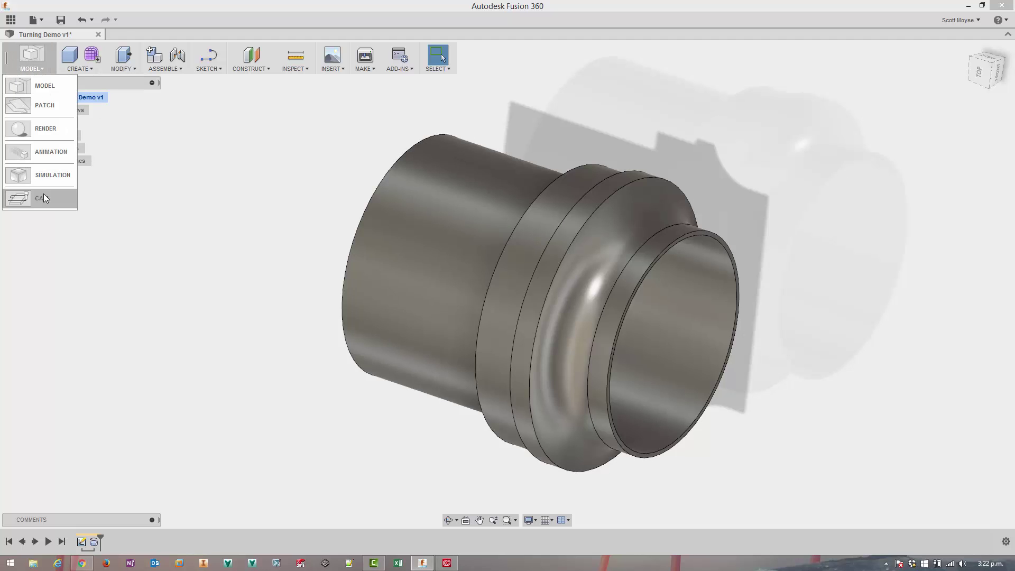
click(44, 199)
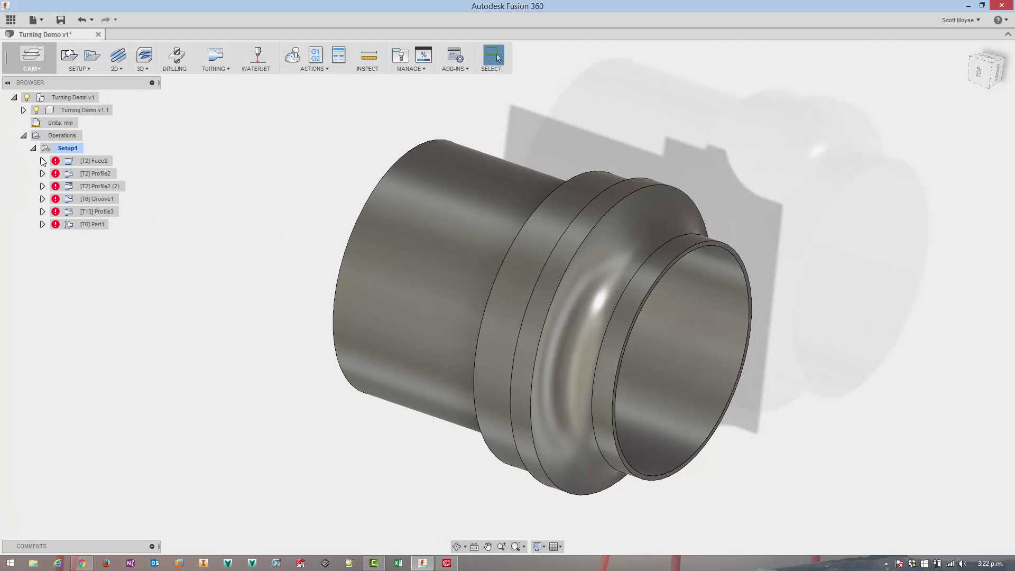
right_click(66, 148)
click(69, 154)
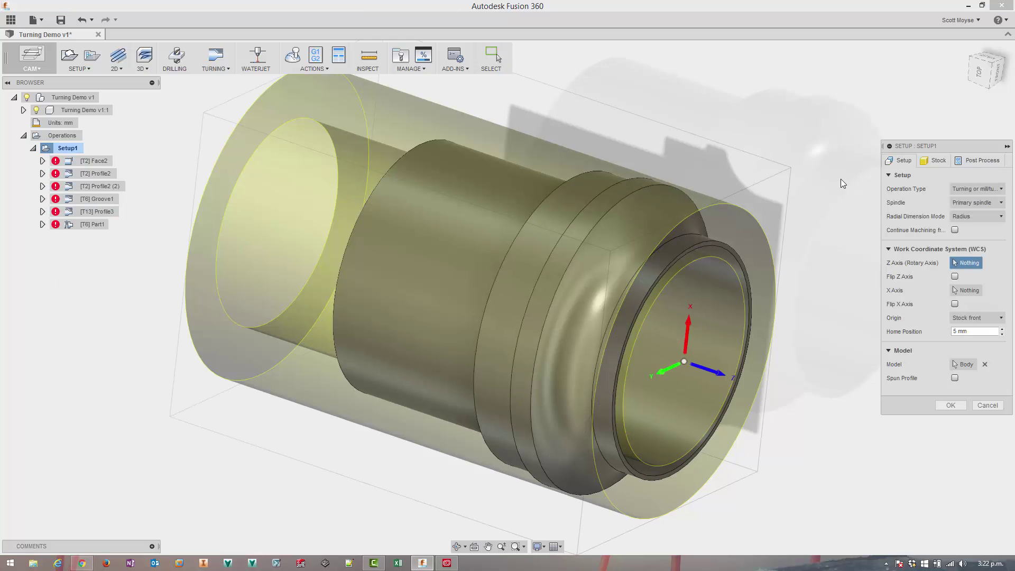
click(934, 161)
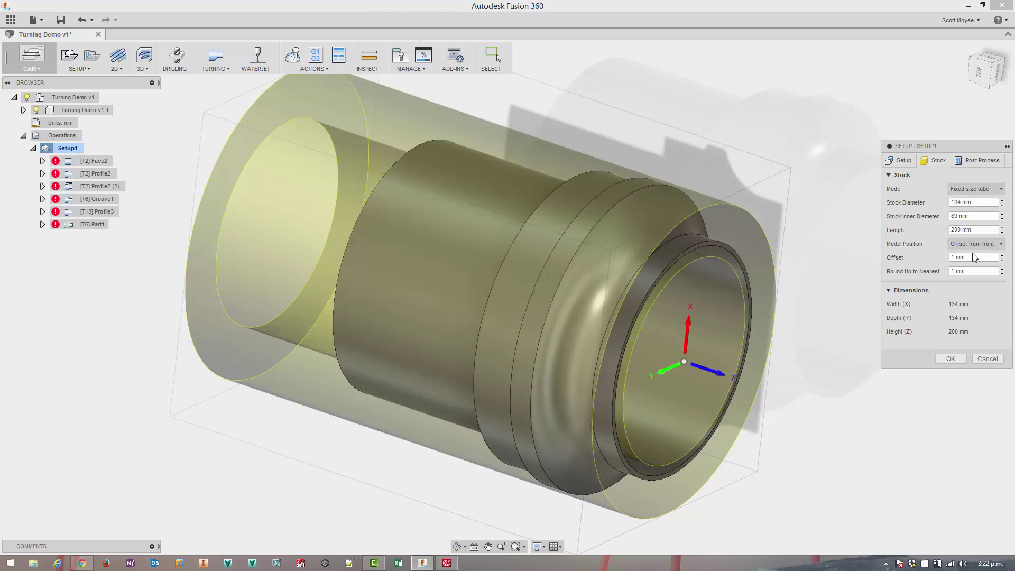
click(955, 230)
text(2)
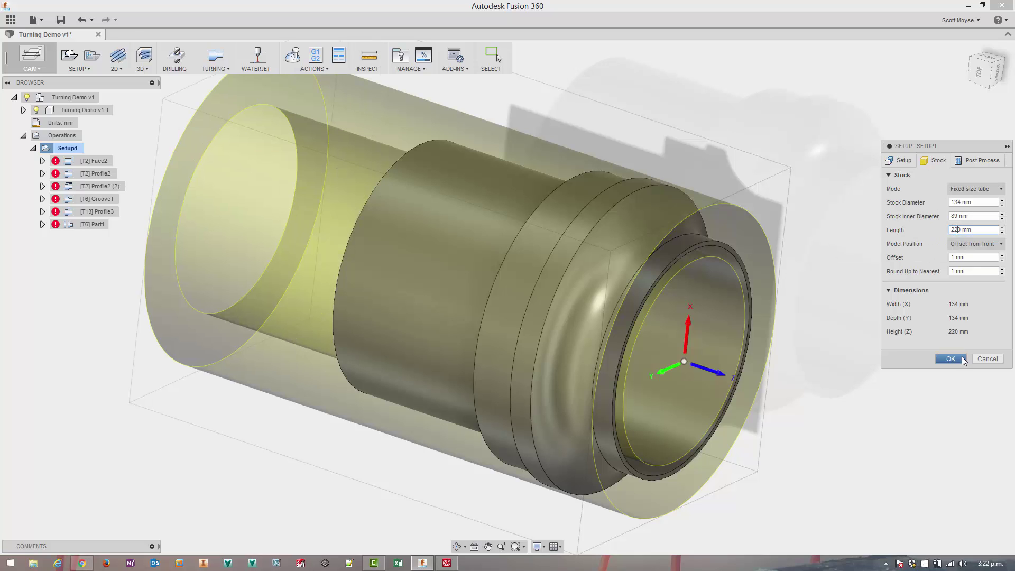
click(951, 359)
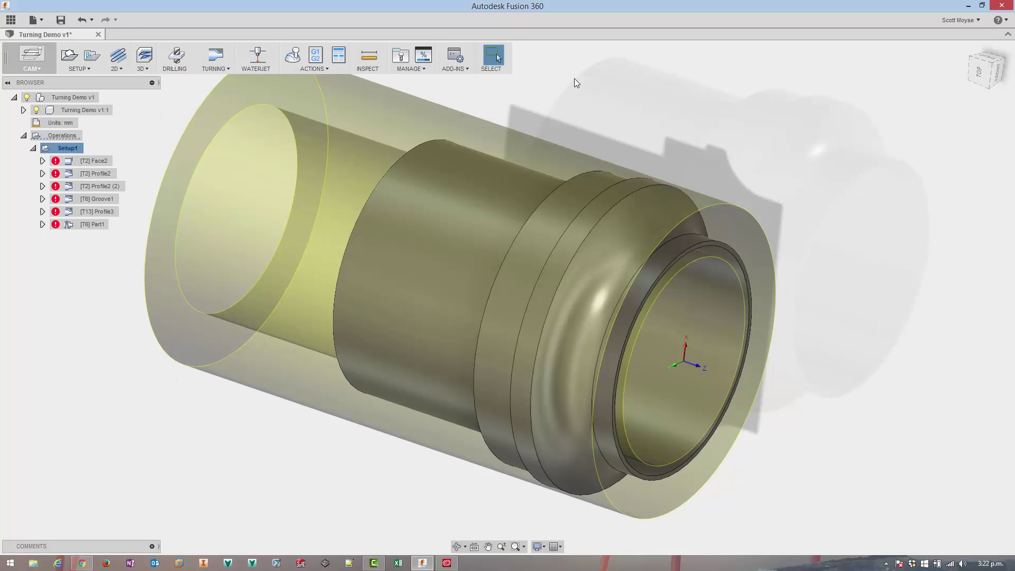
- Regenerate all of Setup1's toolpaths for the changed model and check the Face2 toolpath
right_click(62, 150)
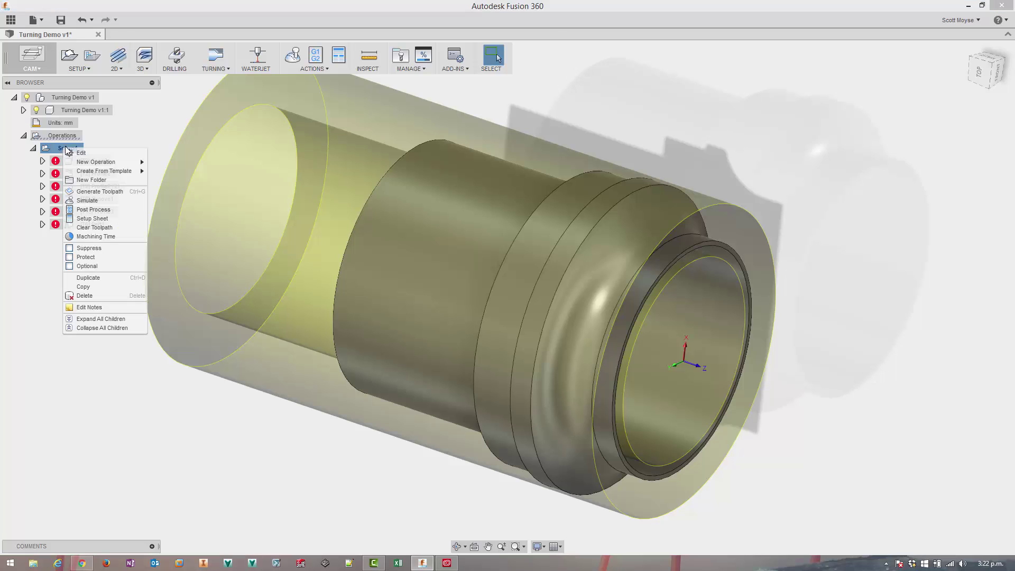
click(91, 192)
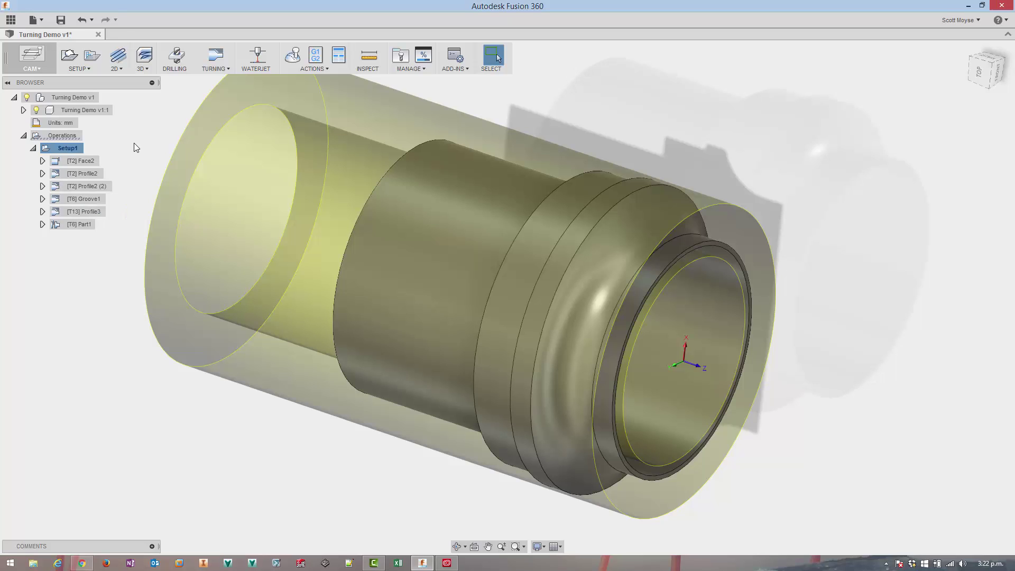
click(86, 163)
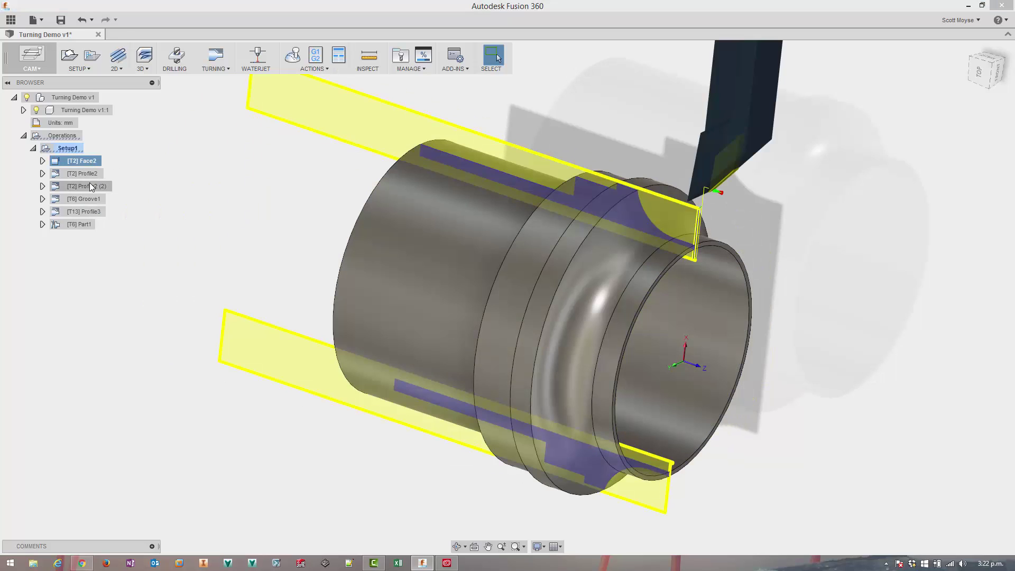
- Simulate the whole of Setup1 again at a faster playback speed
click(66, 148)
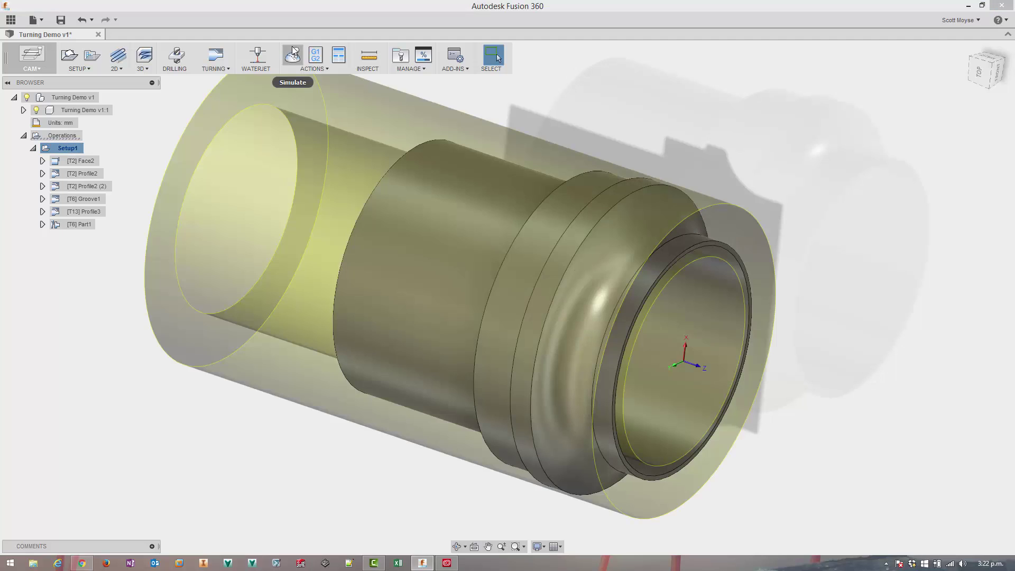
click(293, 53)
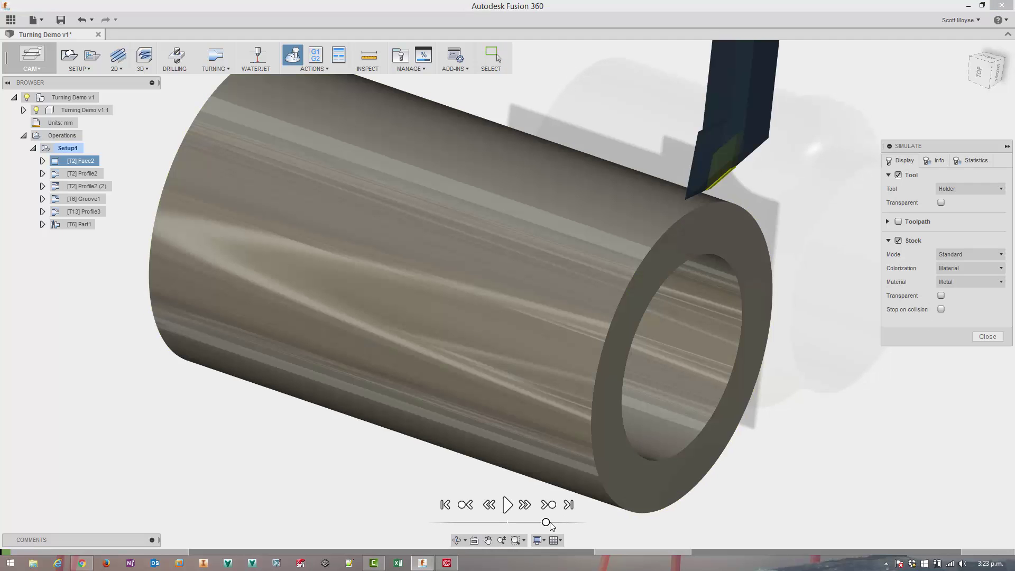
drag(546, 523, 571, 523)
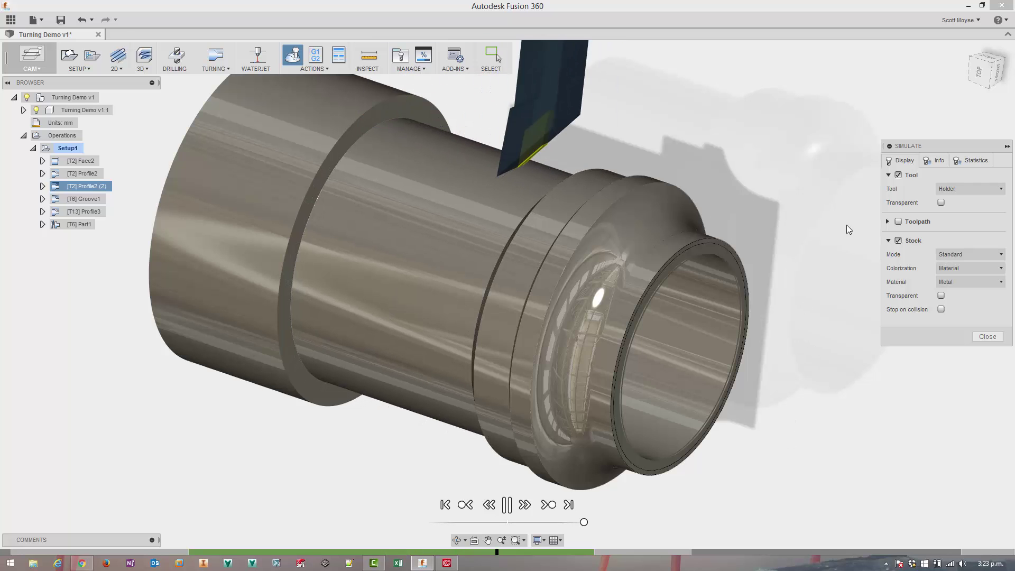
shift+middle_drag(805, 220, 787, 271)
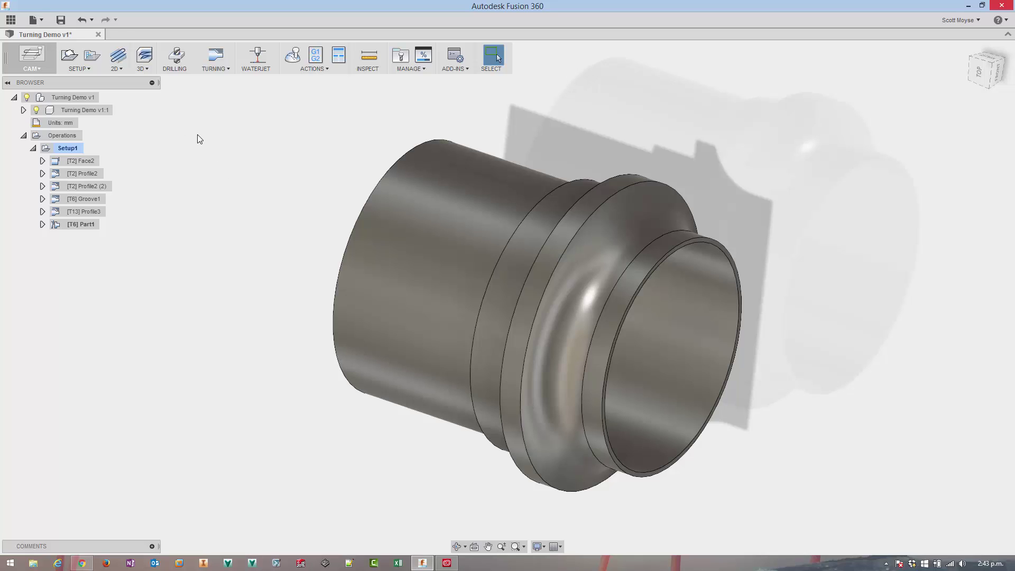
- Generate the setup sheet for Setup1 in the nc folder and review its job, total and operation details
click(68, 57)
click(337, 55)
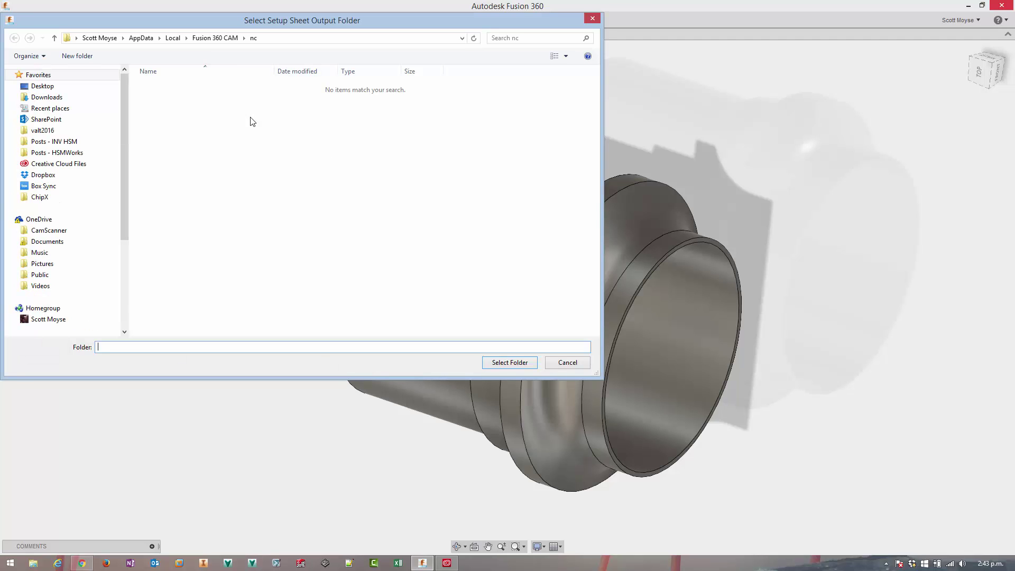
click(529, 363)
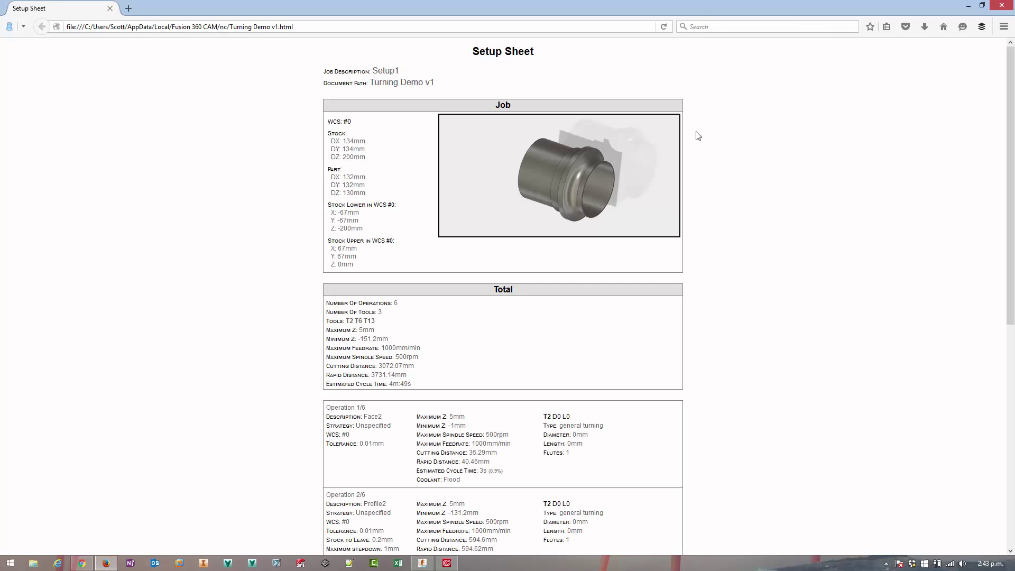
scroll(760, 252, down, 10)
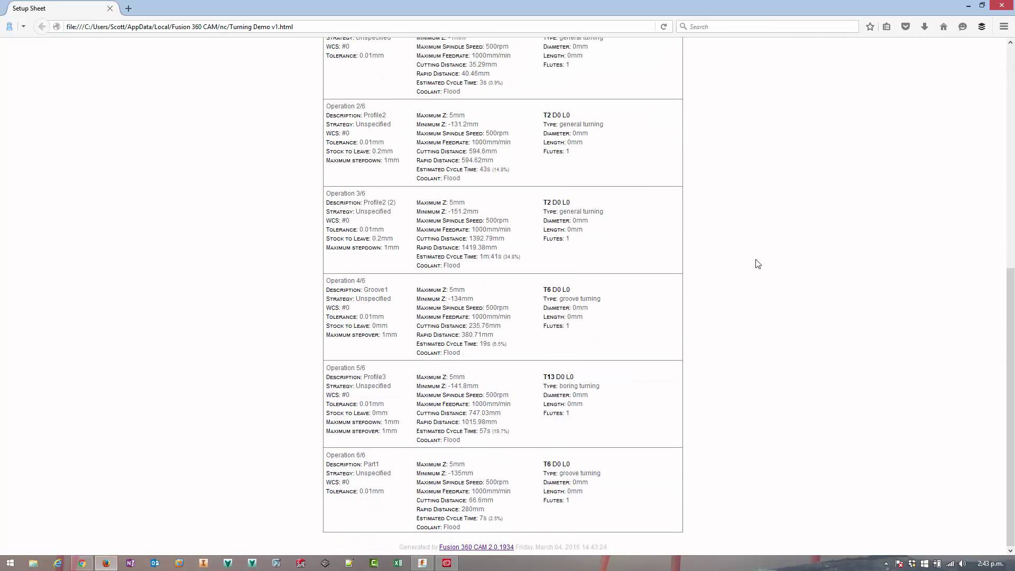
scroll(759, 263, up, 8)
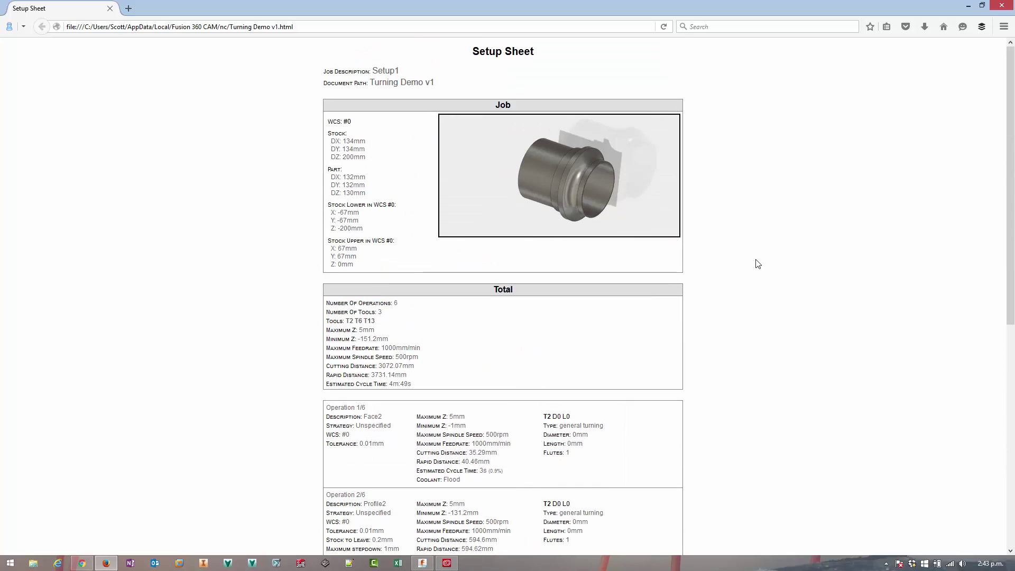
click(1002, 7)
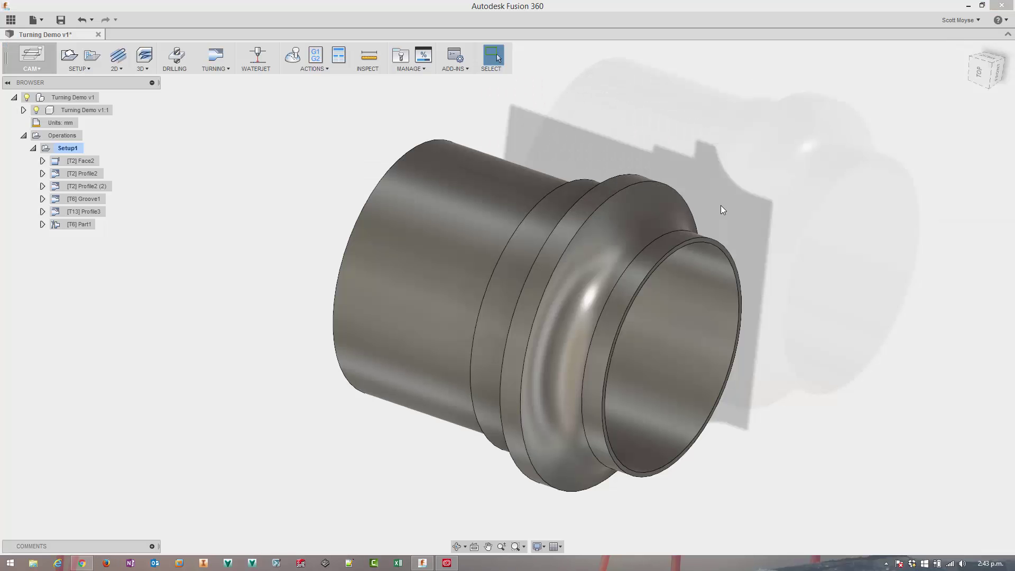